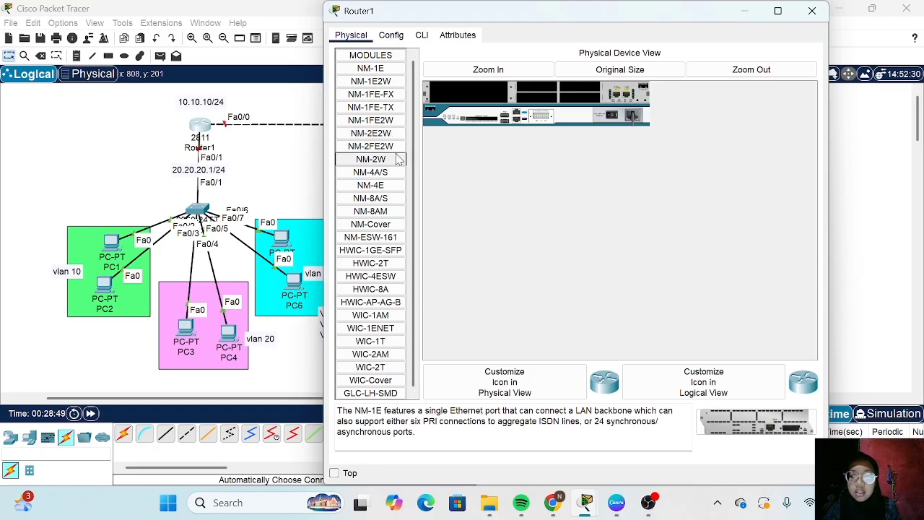
Install an NM-1FE-TX module in Router1's empty network module slot and power the router back on.
{"action": "left_click", "coordinate": [498, 72]}
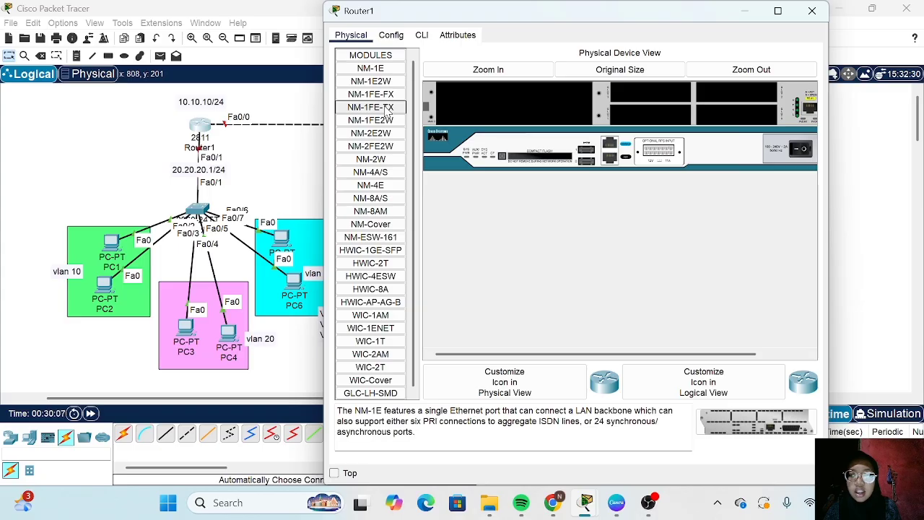
{"action": "left_click_drag", "start_coordinate": [388, 110], "coordinate": [493, 113]}
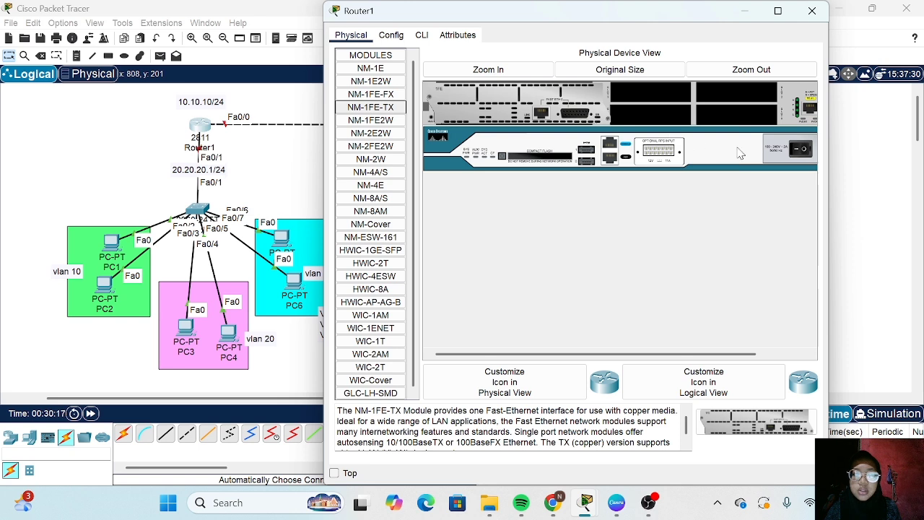
{"action": "left_click", "coordinate": [803, 151]}
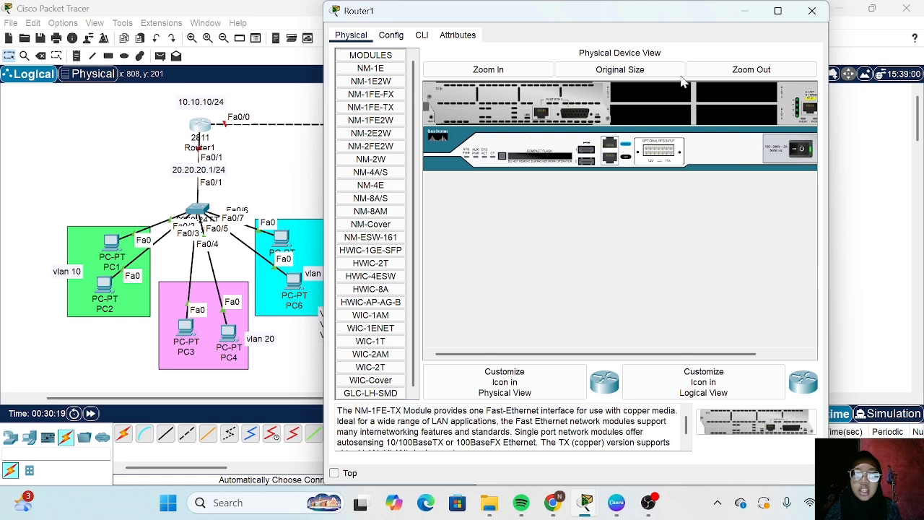
Decline the initial configuration dialog in Router1's command line and enter global configuration mode.
{"action": "left_click", "coordinate": [421, 34]}
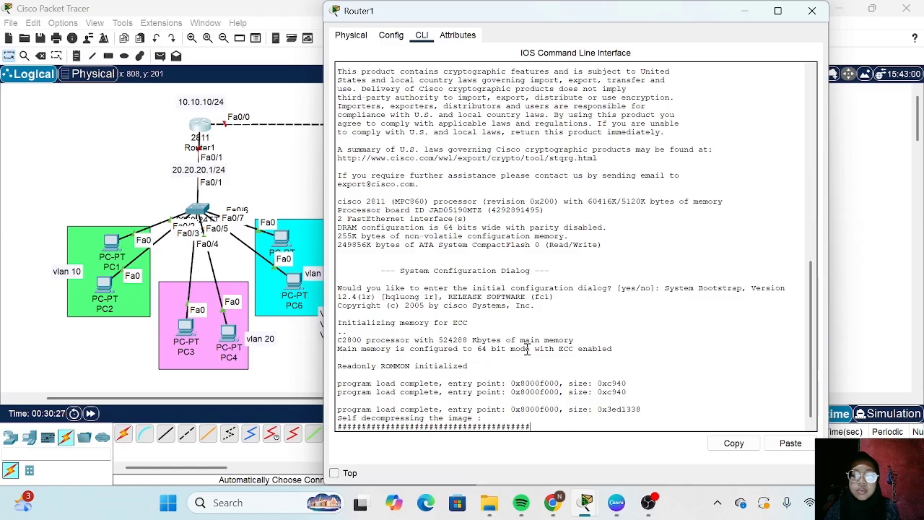
{"action": "type", "text": "no"}
{"action": "key", "text": "Return"}
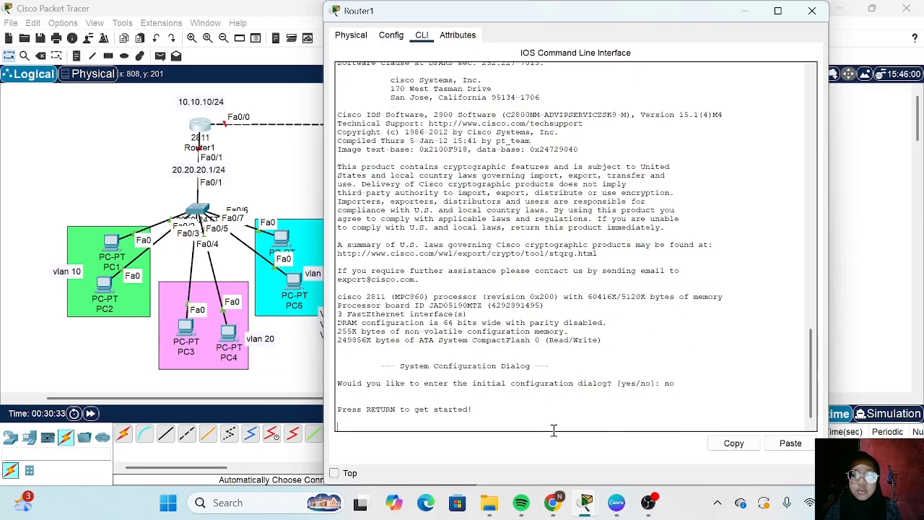
{"action": "key", "text": "Return"}
{"action": "type", "text": "en"}
{"action": "key", "text": "Return"}
{"action": "type", "text": "con"}
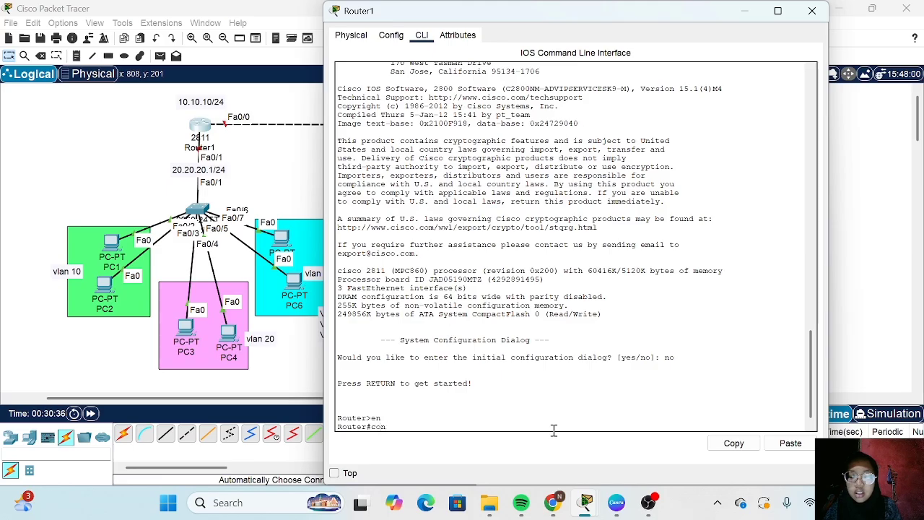
{"action": "type", "text": "f t"}
{"action": "key", "text": "Return"}
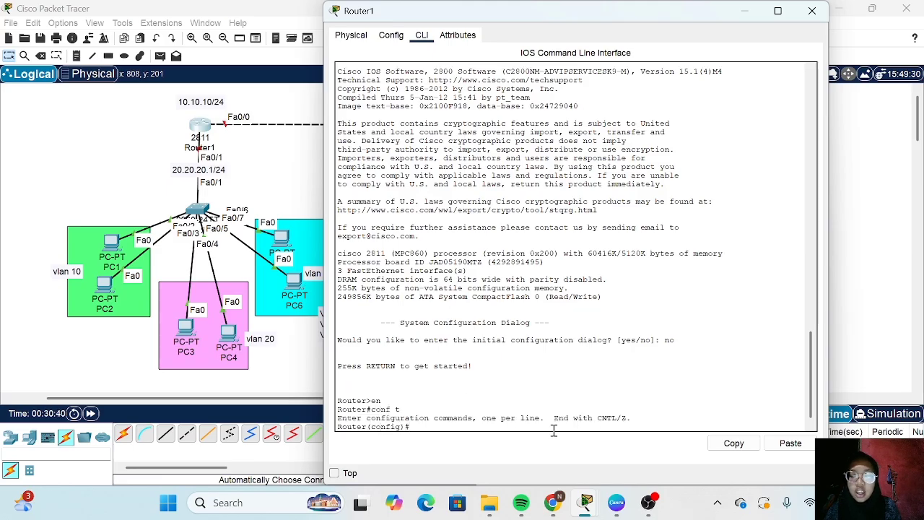
Assign IP address 20.20.20.1 with mask 255.255.255.0 to Router1's interface fa0/1.
{"action": "type", "text": "int v"}
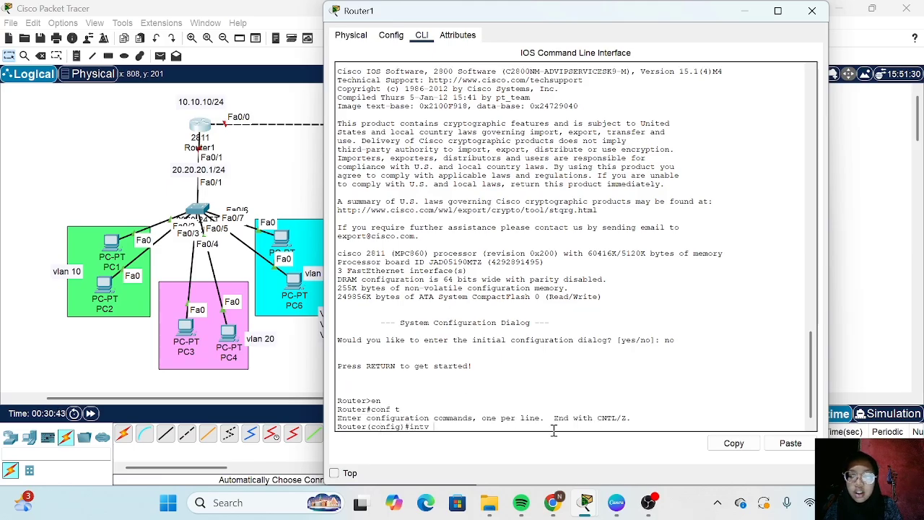
{"action": "key", "text": "BackSpace"}
{"action": "type", "text": "fa0/1"}
{"action": "key", "text": "Return"}
{"action": "type", "text": "ip"}
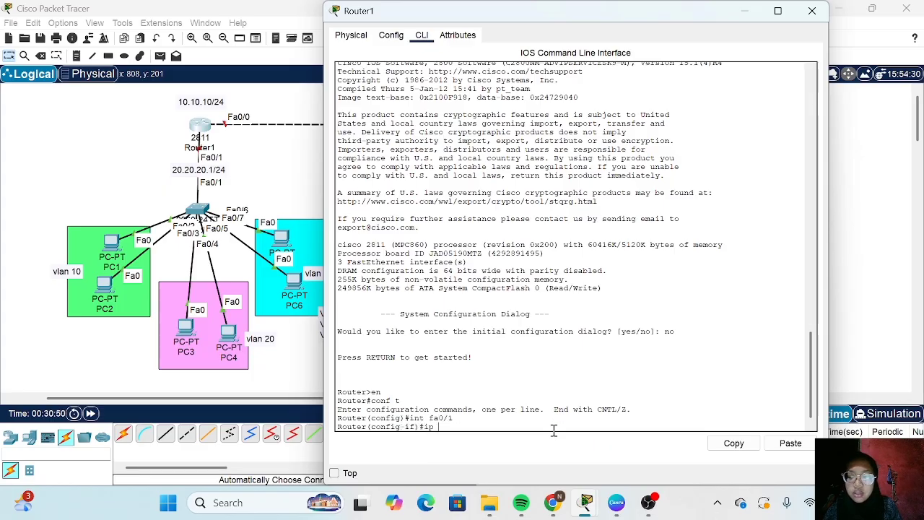
{"action": "scroll", "coordinate": [209, 256], "scroll_direction": "right", "scroll_amount": 2}
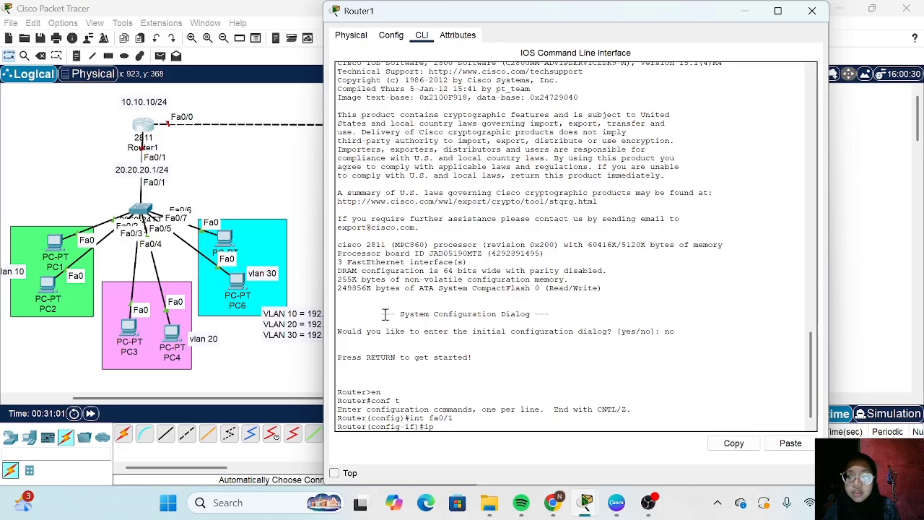
{"action": "type", "text": "add"}
{"action": "type", "text": " 20.20.20"}
{"action": "type", "text": ".20"}
{"action": "key", "text": "BackSpace"}
{"action": "key", "text": "BackSpace"}
{"action": "type", "text": "1"}
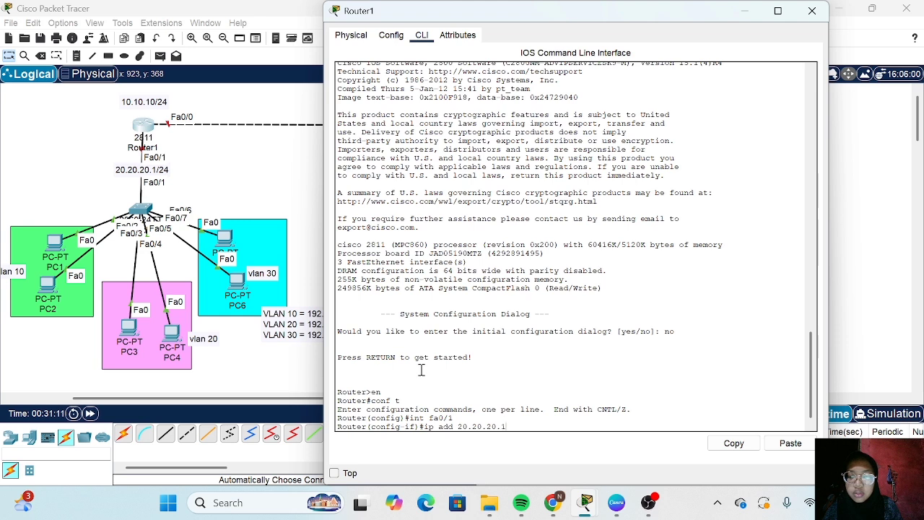
{"action": "type", "text": " 255.255.255.0"}
{"action": "key", "text": "Return"}
Enable interface fa0/1 with no shutdown and fast-forward the network simulation time.
{"action": "type", "text": "no sh"}
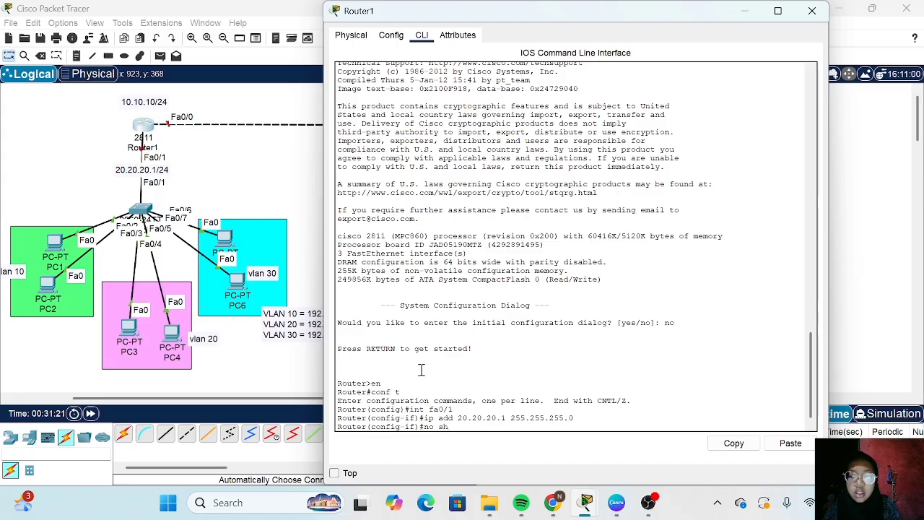
{"action": "key", "text": "Return"}
{"action": "key", "text": "Return"}
{"action": "left_click", "coordinate": [241, 234]}
{"action": "left_click", "coordinate": [91, 412]}
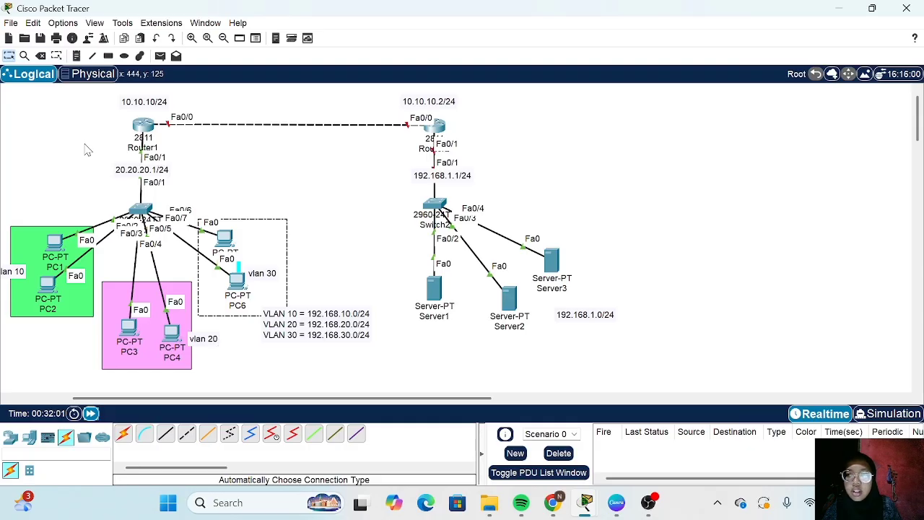
{"action": "left_click", "coordinate": [84, 149]}
Assign IP address 10.10.10.1 with mask 255.255.255.0 to Router1's interface fa0/0.
{"action": "left_click", "coordinate": [144, 133]}
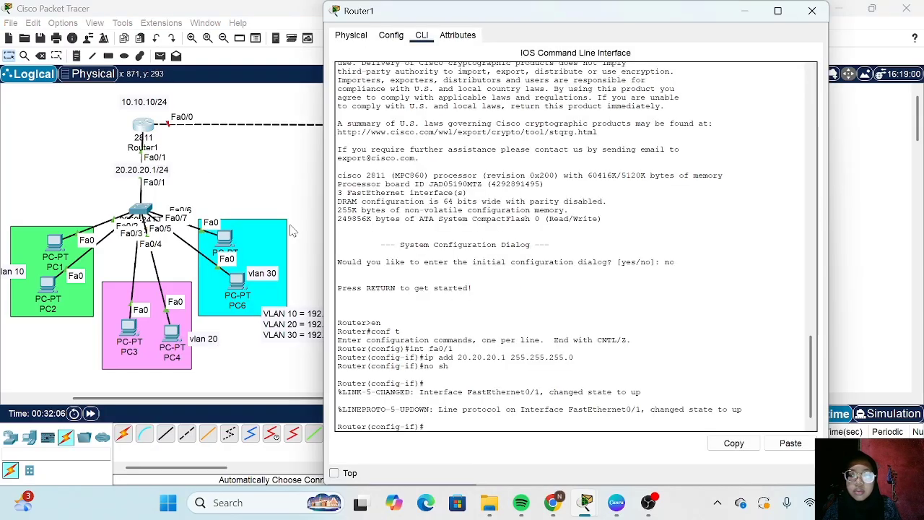
{"action": "left_click", "coordinate": [275, 189]}
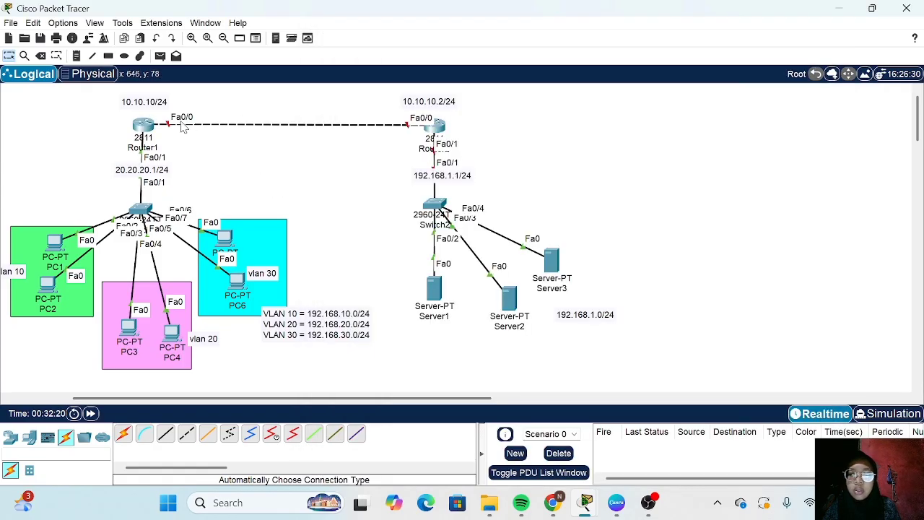
{"action": "left_click", "coordinate": [148, 128]}
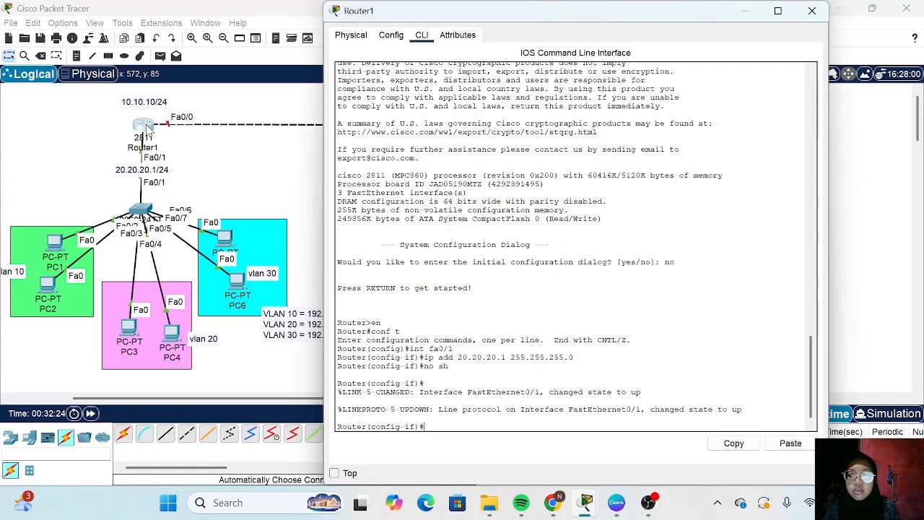
{"action": "type", "text": "ex"}
{"action": "key", "text": "Return"}
{"action": "type", "text": "int "}
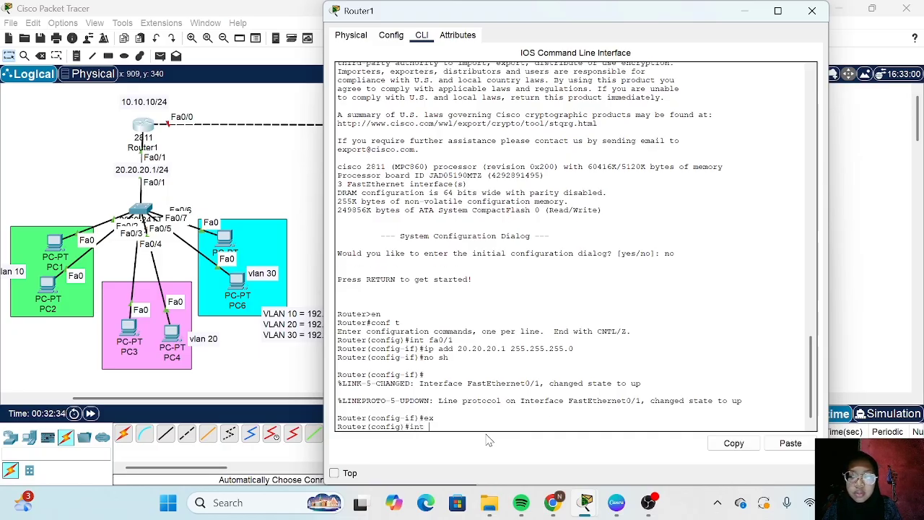
{"action": "type", "text": "fa0/0"}
{"action": "key", "text": "Return"}
{"action": "type", "text": "ip"}
{"action": "type", "text": "add"}
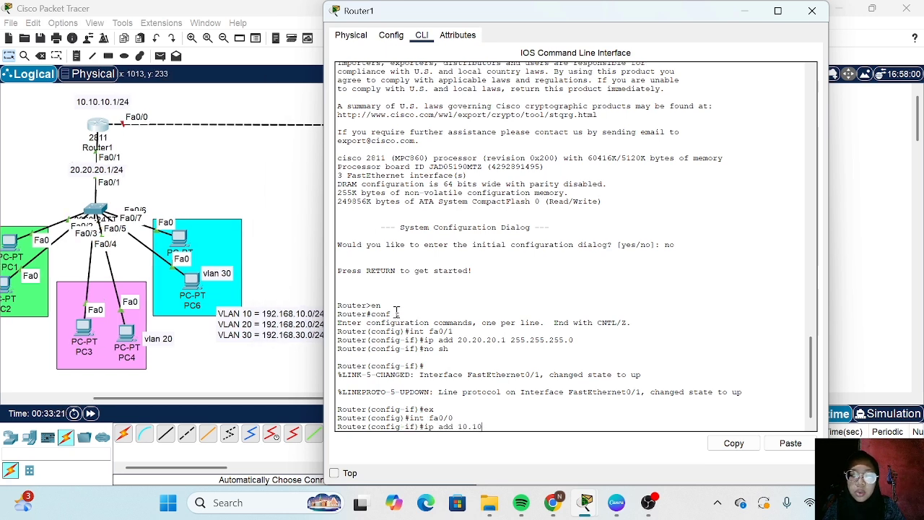
{"action": "type", "text": " 10.10.10.1 2"}
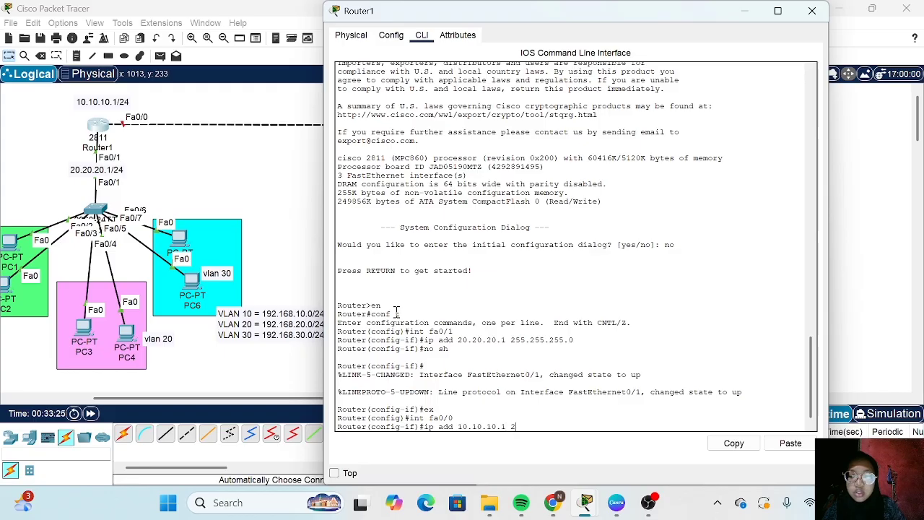
{"action": "type", "text": "55.255.255.0"}
{"action": "key", "text": "Return"}
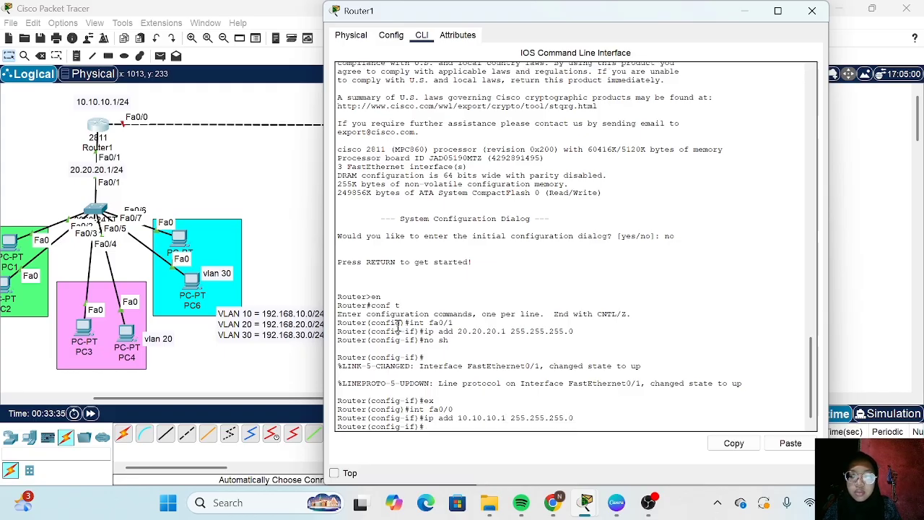
Enable interface fa0/0 with no shutdown and return to global configuration mode.
{"action": "type", "text": "no sh"}
{"action": "key", "text": "Return"}
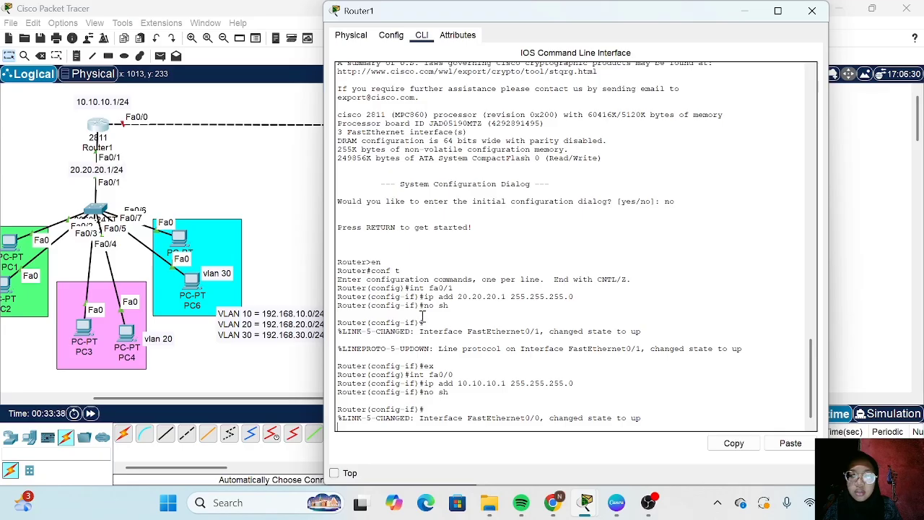
{"action": "key", "text": "Return"}
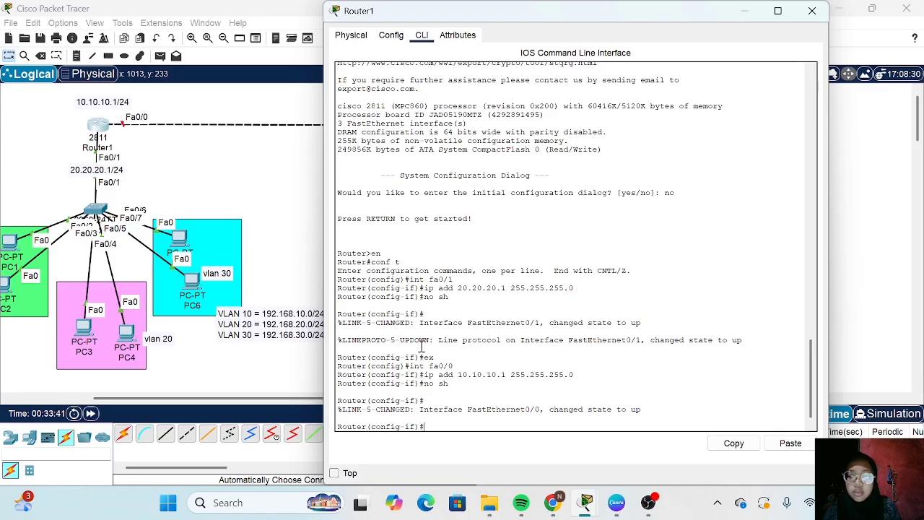
{"action": "key", "text": "Return"}
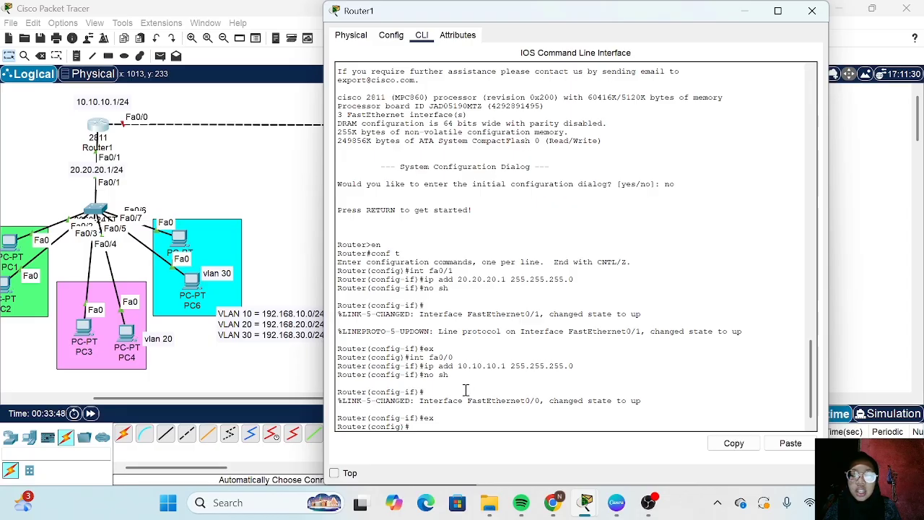
{"action": "type", "text": "int"}
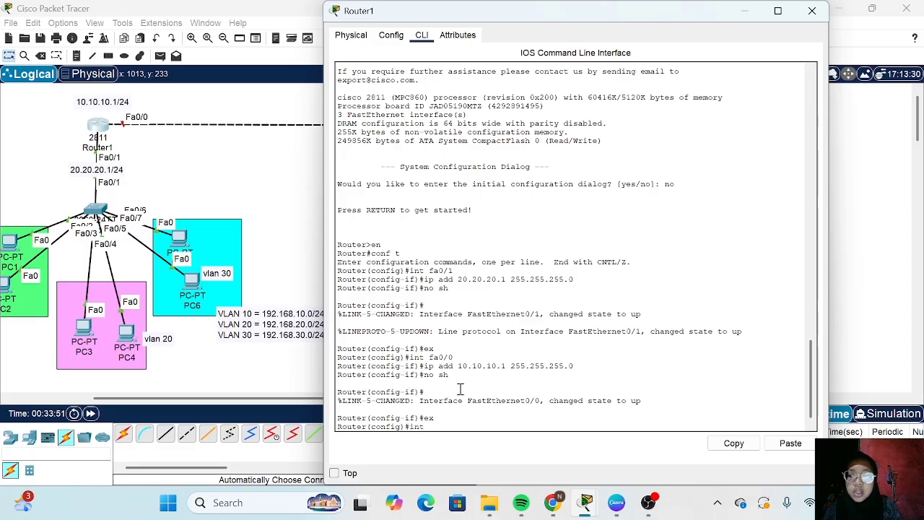
{"action": "type", "text": " fa0/"}
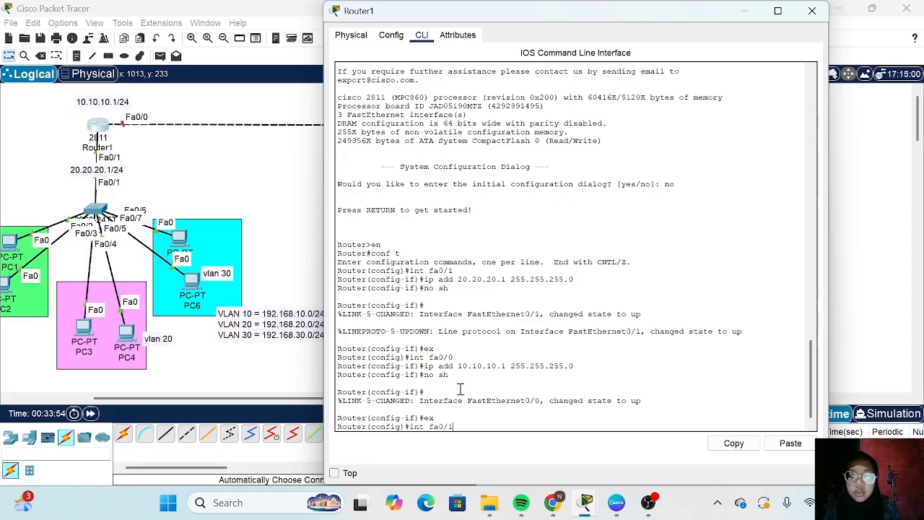
{"action": "type", "text": "1"}
{"action": "key", "text": "Return"}
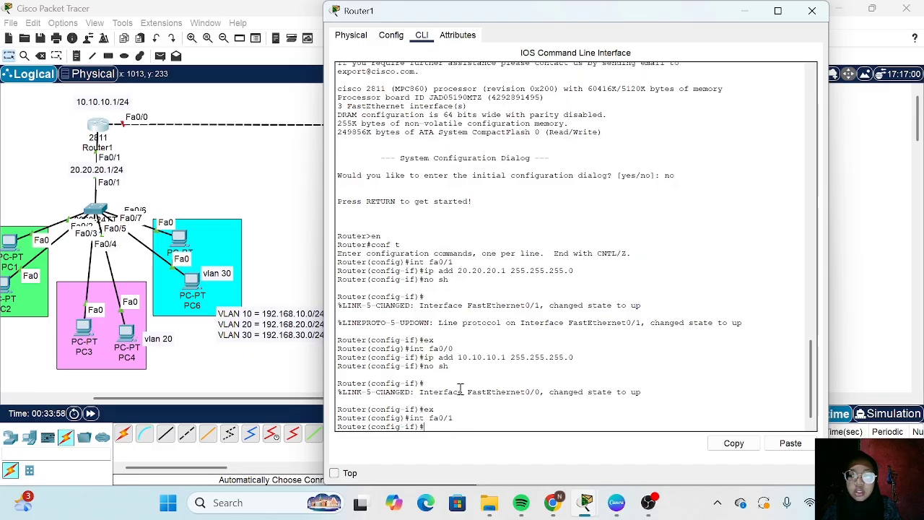
{"action": "type", "text": "ex"}
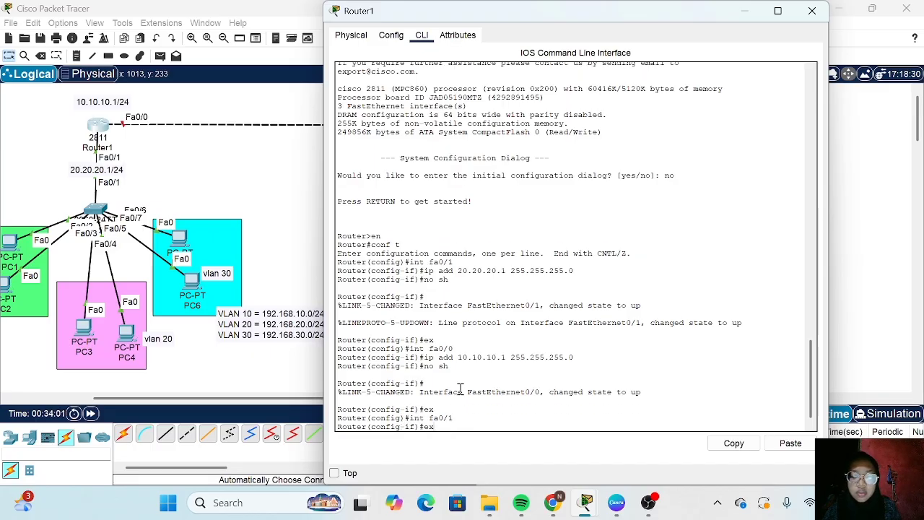
{"action": "key", "text": "Return"}
Create subinterface fa0/1.10 on Router1 and set its encapsulation to dot1q for VLAN 10.
{"action": "type", "text": "int fa0/1"}
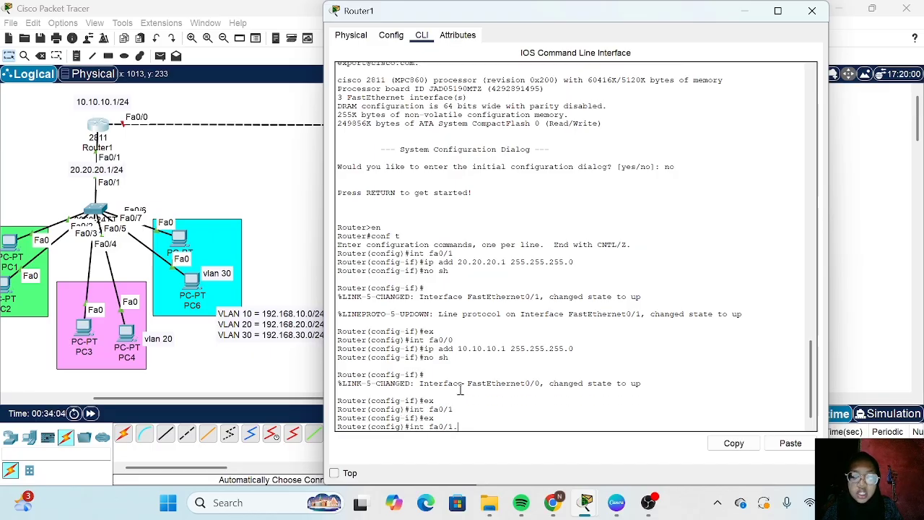
{"action": "type", "text": ".10"}
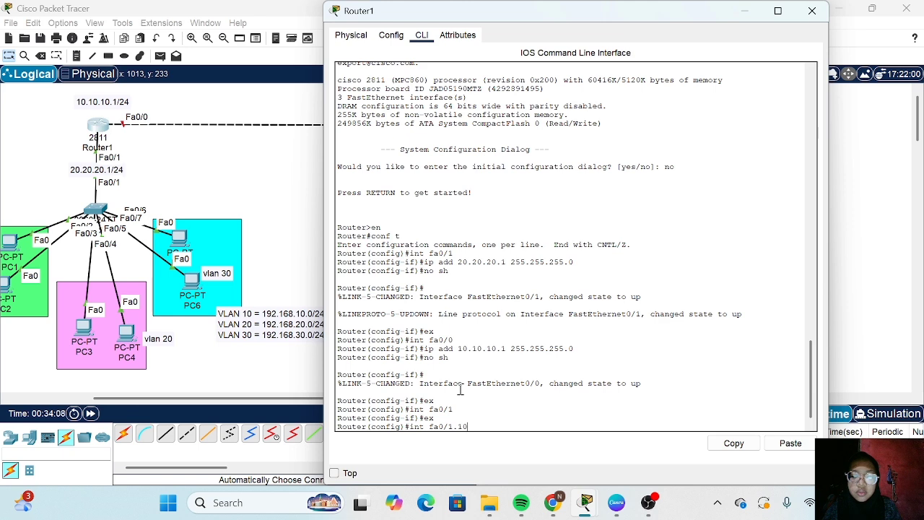
{"action": "key", "text": "Return"}
{"action": "type", "text": "en"}
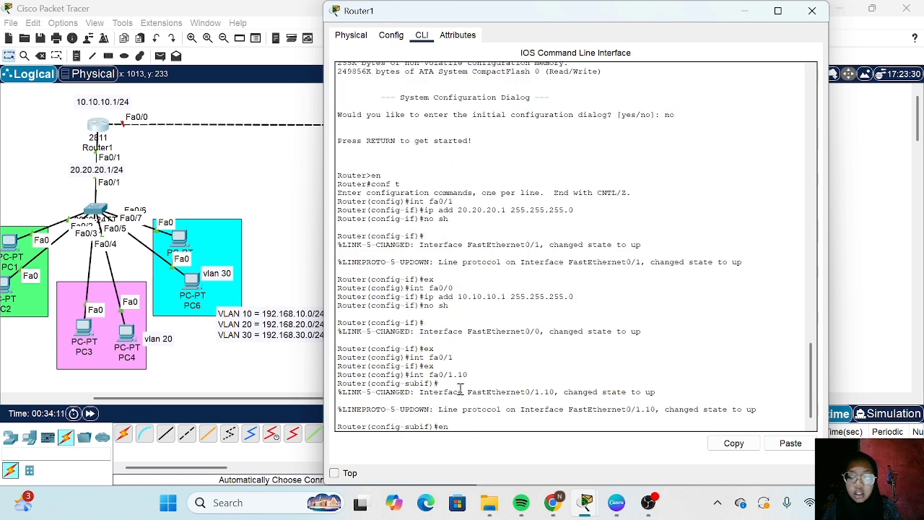
{"action": "type", "text": "capsulation dot1q"}
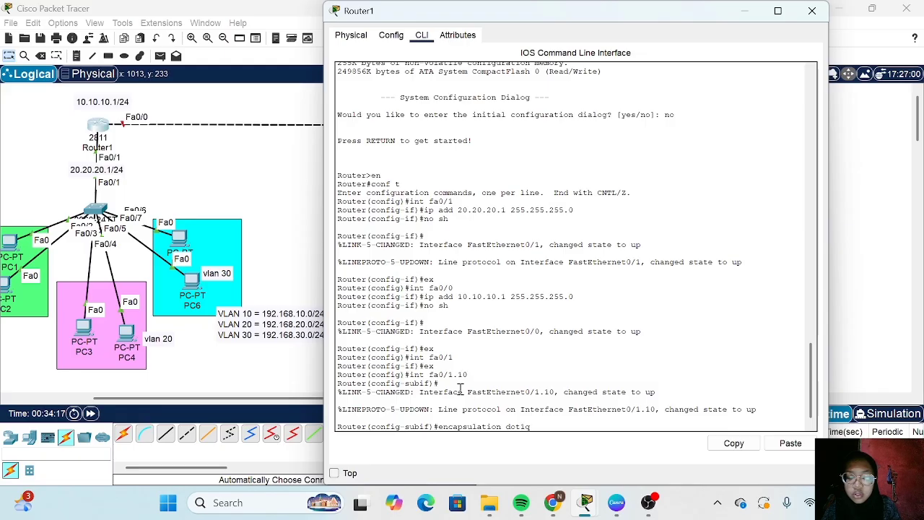
{"action": "type", "text": " 10"}
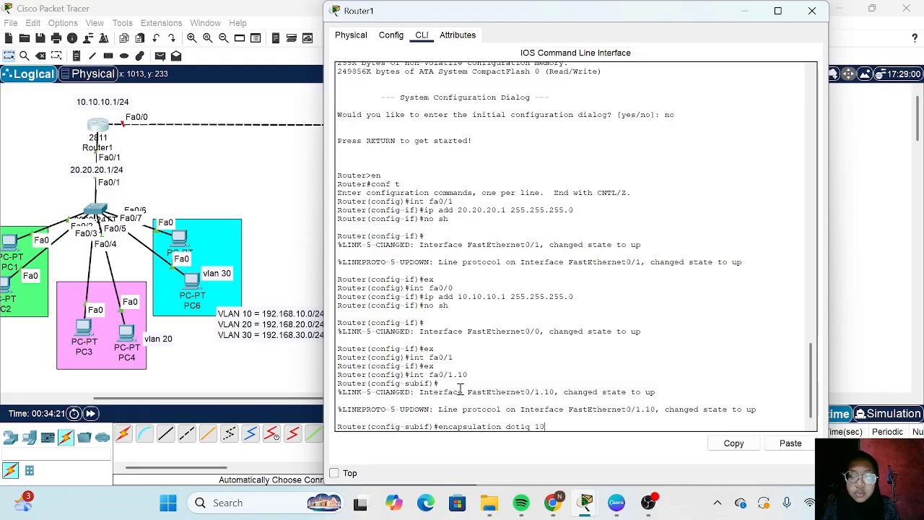
{"action": "key", "text": "Return"}
Assign IP address 192.168.10.1 with mask 255.255.255.0 to subinterface fa0/1.10 and return to global configuration mode.
{"action": "type", "text": "ip add 192.16"}
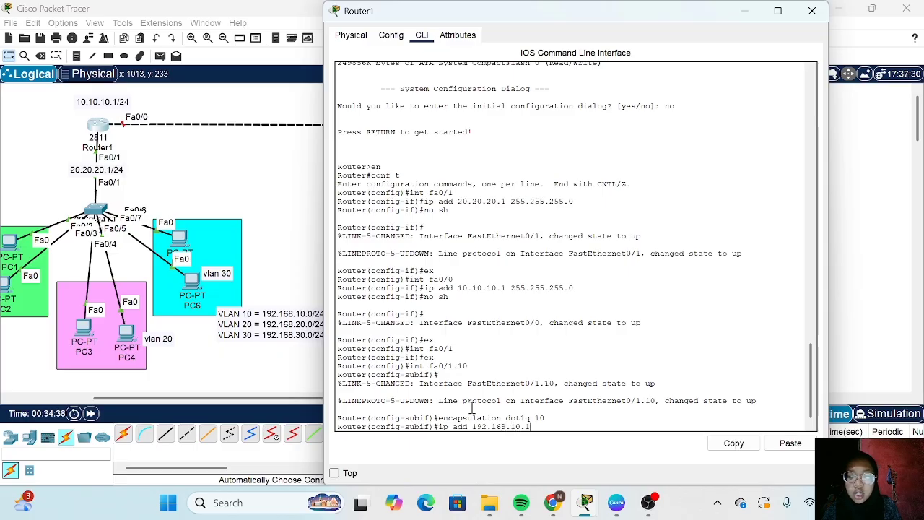
{"action": "type", "text": "8.10.1"}
{"action": "scroll", "coordinate": [308, 333], "scroll_direction": "right", "scroll_amount": 5}
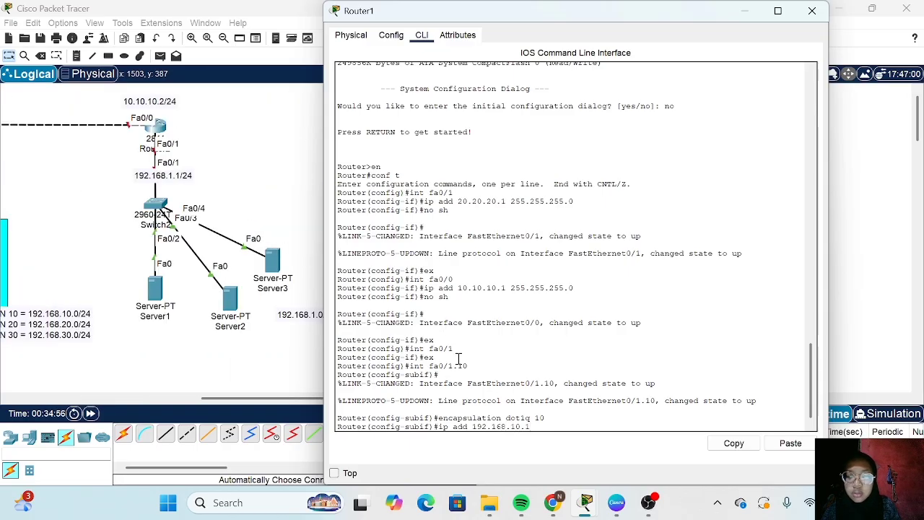
{"action": "type", "text": "255.255.255.0"}
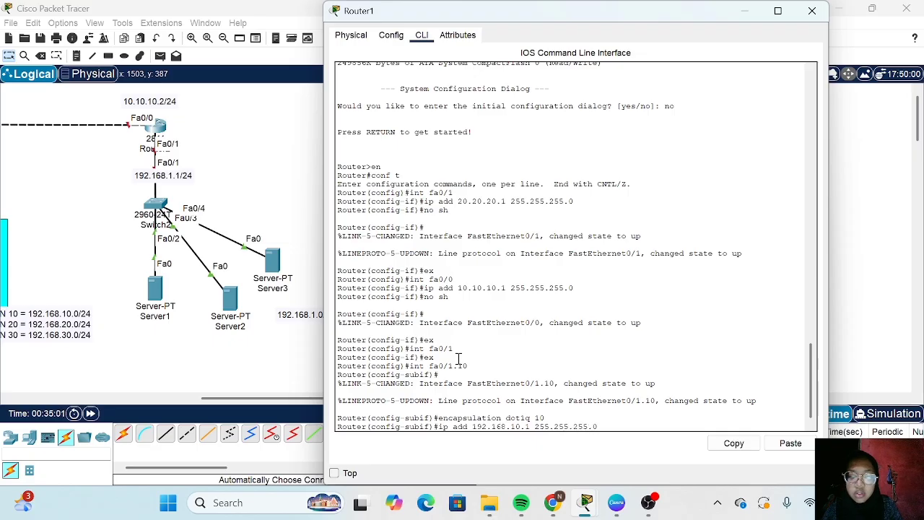
{"action": "key", "text": "Return"}
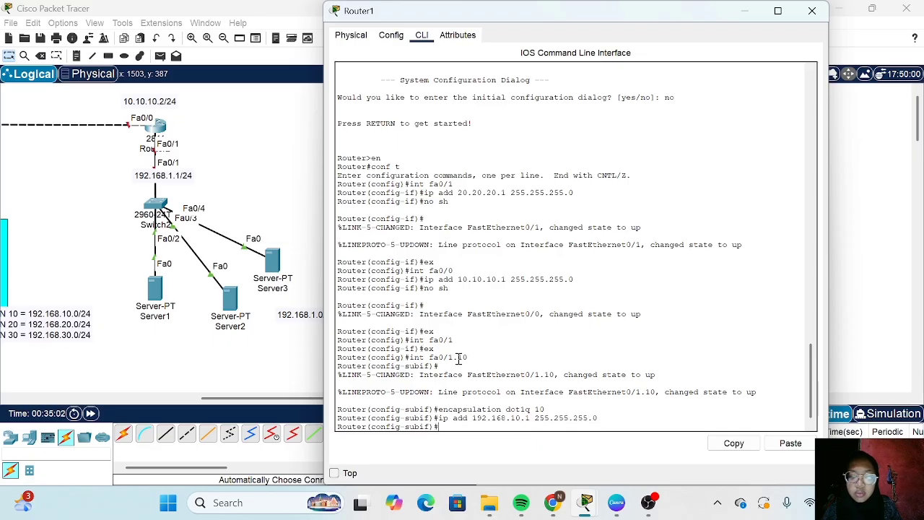
{"action": "key", "text": "Return"}
{"action": "type", "text": "ex"}
{"action": "key", "text": "Return"}
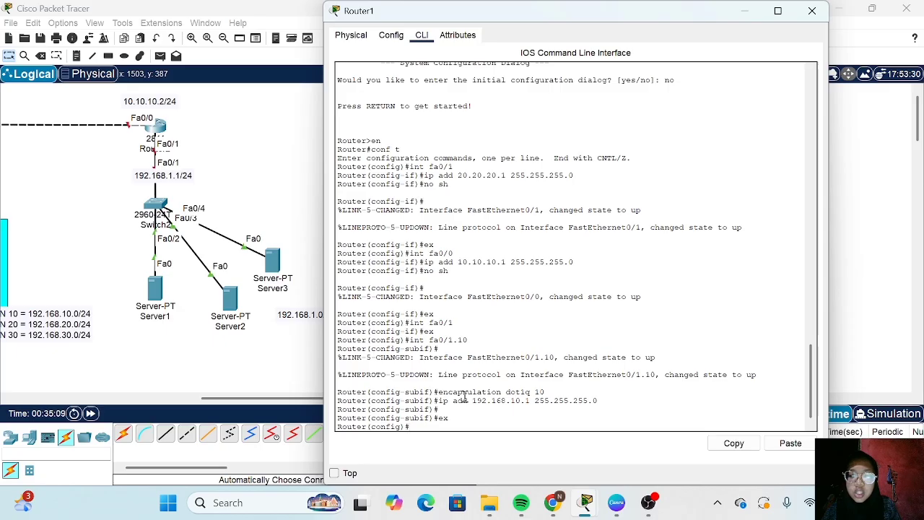
Create subinterface fa0/1.20 on Router1 and set its encapsulation to dot1q for VLAN 20.
{"action": "type", "text": "int "}
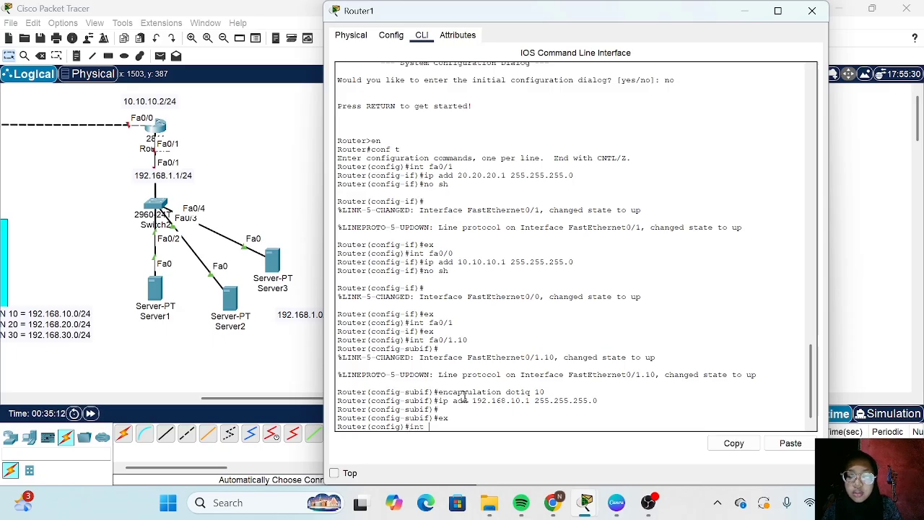
{"action": "type", "text": "fa0/1.20"}
{"action": "key", "text": "Return"}
{"action": "type", "text": "encapsulation dot1q 1"}
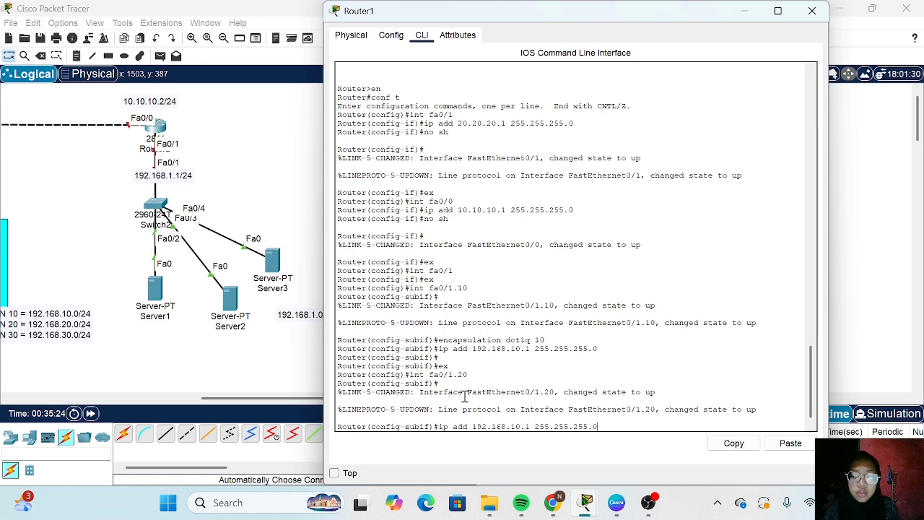
{"action": "type", "text": "0"}
{"action": "key", "text": "Return"}
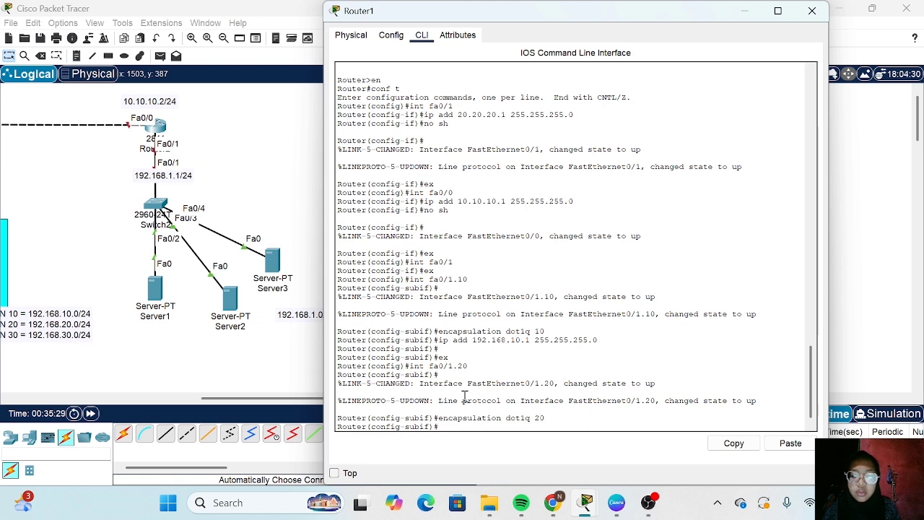
Assign IP address 192.168.20.1 with mask 255.255.255.0 to subinterface fa0/1.20 and return to global configuration mode.
{"action": "type", "text": "ip add 192.168.10.1 255.255.255.0"}
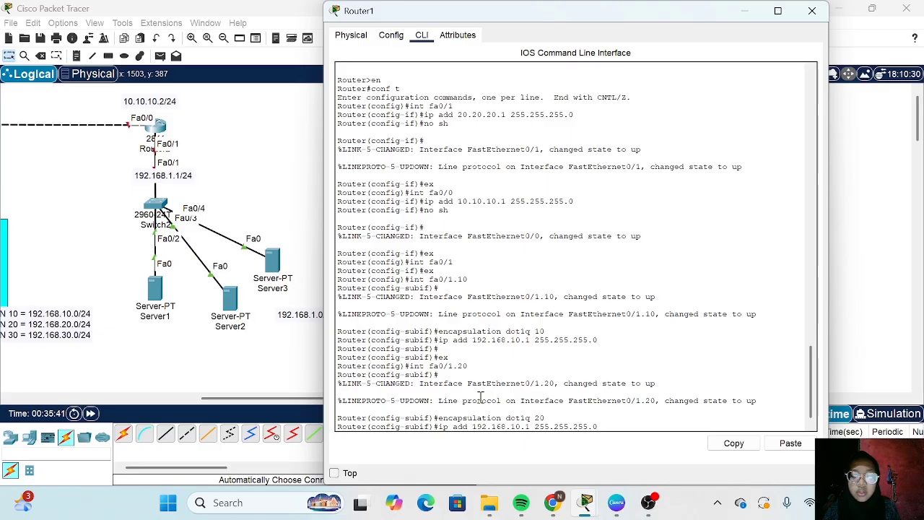
{"action": "key", "text": "BackSpace"}
{"action": "key", "text": "BackSpace"}
{"action": "key", "text": "BackSpace"}
{"action": "key", "text": "BackSpace"}
{"action": "key", "text": "BackSpace"}
{"action": "key", "text": "BackSpace"}
{"action": "key", "text": "BackSpace"}
{"action": "key", "text": "BackSpace"}
{"action": "key", "text": "BackSpace"}
{"action": "type", "text": ".168.20.1"}
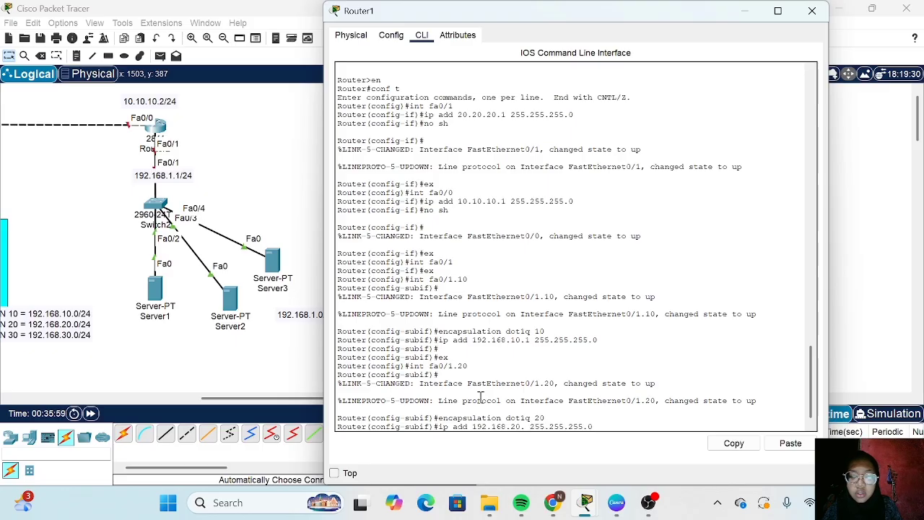
{"action": "key", "text": "Return"}
{"action": "type", "text": "ex"}
{"action": "key", "text": "Return"}
Create subinterface fa0/1.30 on Router1 and set its encapsulation to dot1q for VLAN 30.
{"action": "key", "text": "Up"}
{"action": "key", "text": "Up"}
{"action": "key", "text": "Up"}
{"action": "key", "text": "Up"}
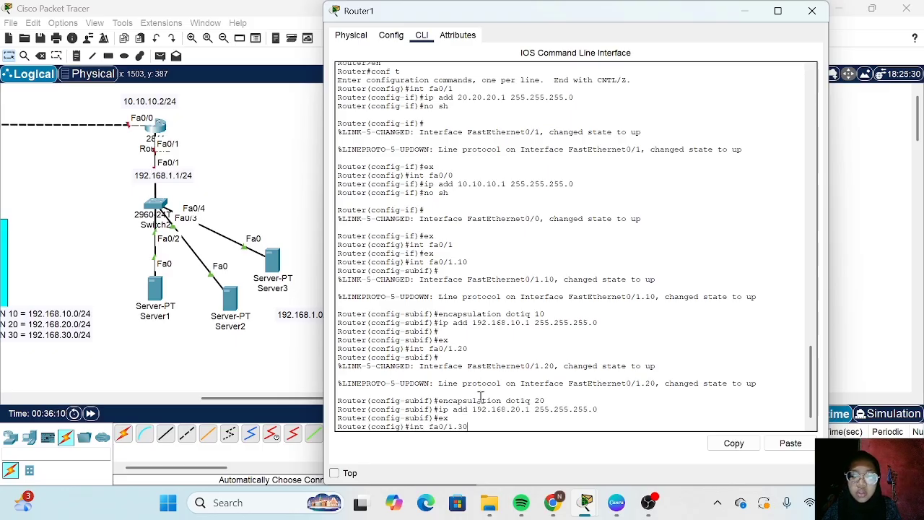
{"action": "key", "text": "Return"}
{"action": "key", "text": "Up"}
{"action": "key", "text": "Up"}
{"action": "key", "text": "Up"}
{"action": "key", "text": "Up"}
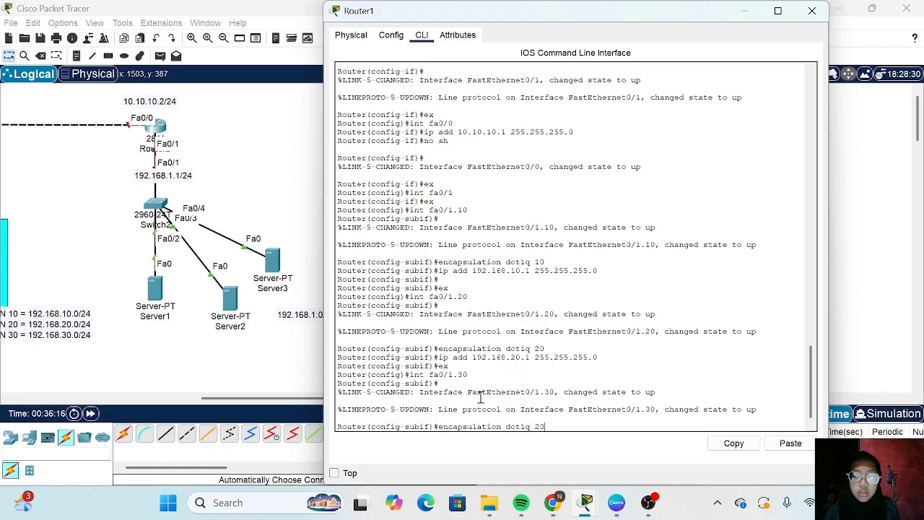
{"action": "key", "text": "Return"}
{"action": "key", "text": "Up"}
{"action": "key", "text": "Up"}
{"action": "key", "text": "Up"}
{"action": "key", "text": "Up"}
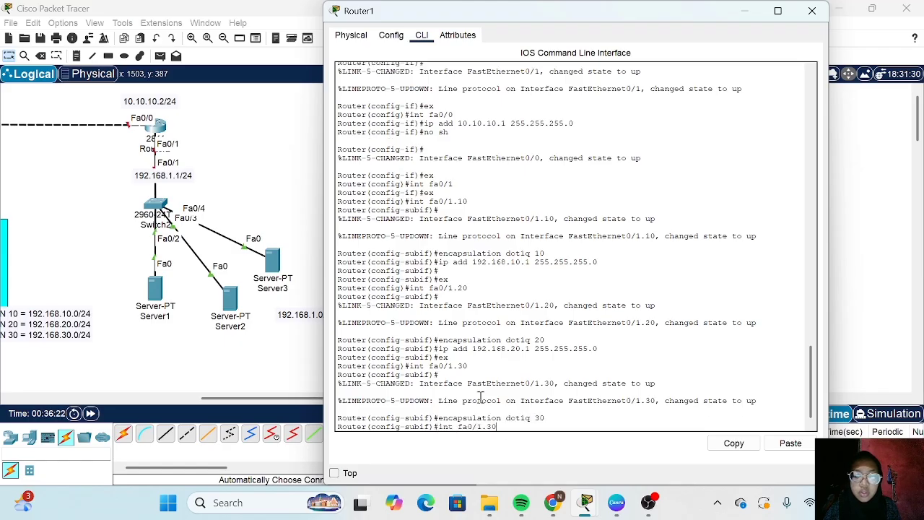
{"action": "key", "text": "Return"}
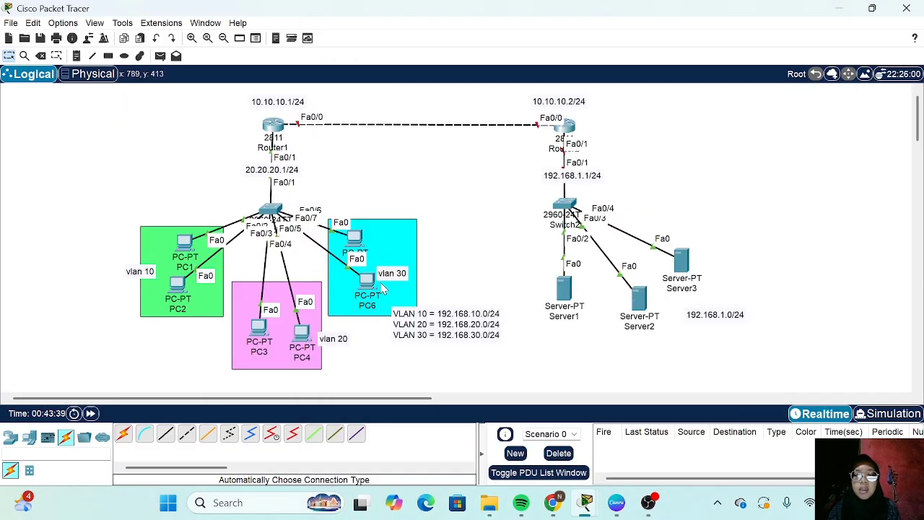
Set PC1's static IPv4 address to 192.168.10.2 with subnet mask 255.255.255.0 and copy the address.
{"action": "mouse_move", "coordinate": [189, 245]}
{"action": "type", "text": "192.168.10"}
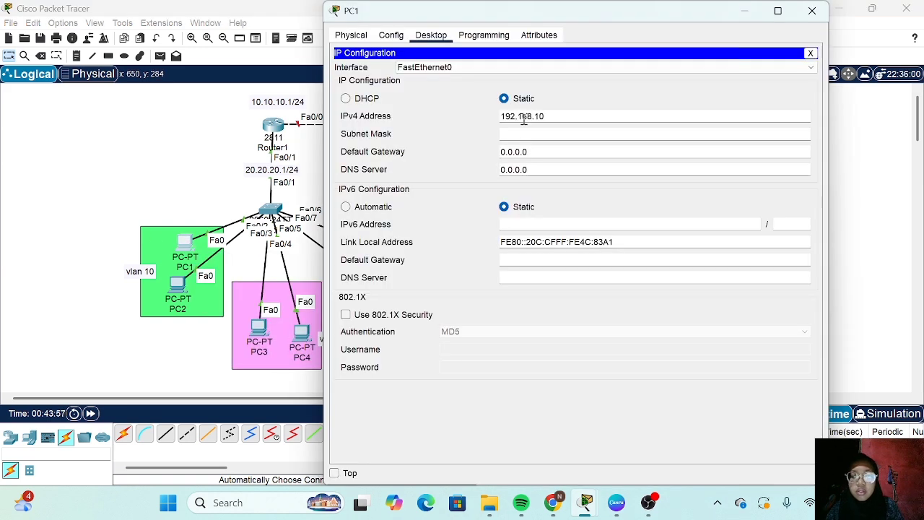
{"action": "mouse_move", "coordinate": [546, 117]}
{"action": "left_mouse_down"}
{"action": "mouse_move", "coordinate": [557, 118]}
{"action": "mouse_move", "coordinate": [490, 123]}
{"action": "left_mouse_up"}
{"action": "key", "text": "ctrl+c"}
Set PC1's default gateway to 192.168.10.1 and close its configuration window.
{"action": "left_click", "coordinate": [532, 151]}
{"action": "key", "text": "BackSpace"}
{"action": "key", "text": "BackSpace"}
{"action": "key", "text": "BackSpace"}
{"action": "key", "text": "BackSpace"}
{"action": "key", "text": "BackSpace"}
{"action": "key", "text": "BackSpace"}
{"action": "key", "text": "BackSpace"}
{"action": "type", "text": "192.168.10.1"}
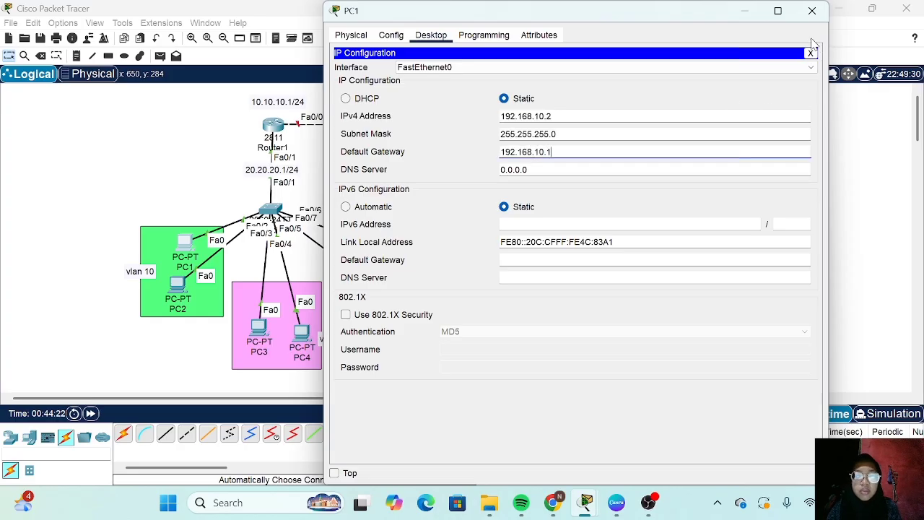
{"action": "left_click", "coordinate": [810, 53]}
{"action": "left_click", "coordinate": [811, 10]}
Set PC2's static IPv4 address to 192.168.10.3, reusing the copied address, and fill in its subnet mask.
{"action": "left_click", "coordinate": [177, 286]}
{"action": "left_click", "coordinate": [431, 35]}
{"action": "left_click", "coordinate": [388, 78]}
{"action": "left_click", "coordinate": [511, 116]}
{"action": "key", "text": "ctrl+v"}
{"action": "key", "text": "BackSpace"}
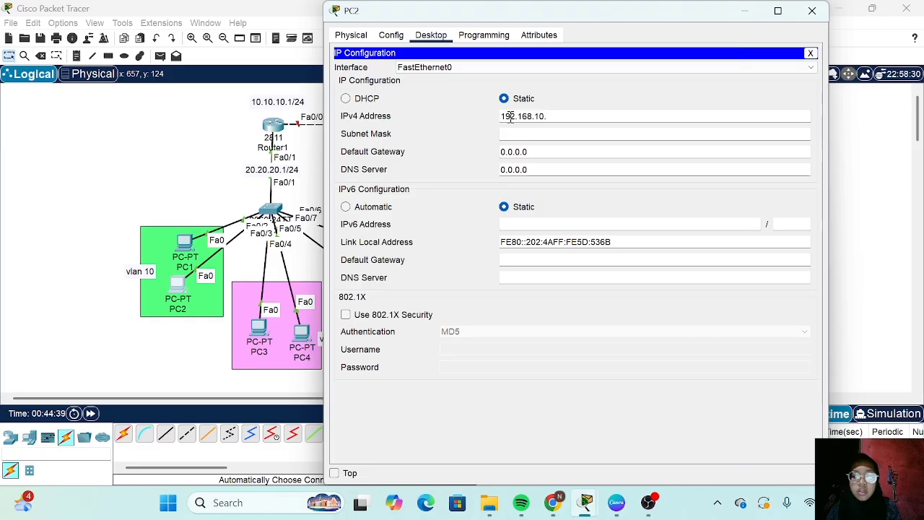
{"action": "type", "text": "3"}
{"action": "left_click", "coordinate": [522, 134]}
Set PC2's default gateway to 192.168.10.1 and close its configuration window.
{"action": "left_click", "coordinate": [534, 151]}
{"action": "key", "text": "ctrl+v"}
{"action": "type", "text": "1"}
{"action": "left_click", "coordinate": [811, 54]}
{"action": "left_click", "coordinate": [812, 11]}
Set PC3's static IPv4 address to 192.168.20.2 with subnet mask 255.255.255.0.
{"action": "left_click", "coordinate": [260, 331]}
{"action": "left_click", "coordinate": [373, 72]}
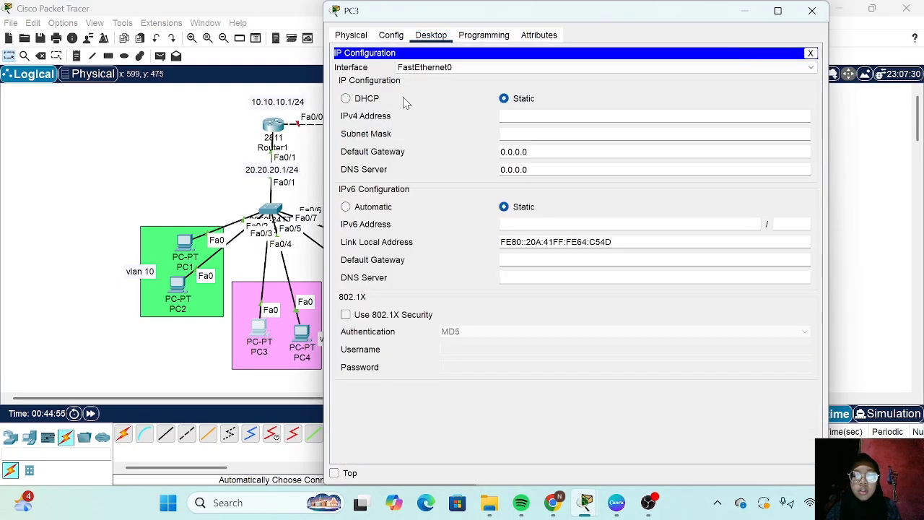
{"action": "left_click", "coordinate": [516, 113]}
{"action": "key", "text": "ctrl+v"}
{"action": "left_click", "coordinate": [539, 117]}
{"action": "key", "text": "BackSpace"}
{"action": "type", "text": "2"}
{"action": "left_click", "coordinate": [540, 133]}
Set PC3's default gateway to 192.168.20.1 and close its configuration window.
{"action": "left_click", "coordinate": [544, 149]}
{"action": "key", "text": "BackSpace"}
{"action": "key", "text": "BackSpace"}
{"action": "key", "text": "BackSpace"}
{"action": "key", "text": "BackSpace"}
{"action": "key", "text": "BackSpace"}
{"action": "key", "text": "BackSpace"}
{"action": "key", "text": "BackSpace"}
{"action": "key", "text": "ctrl+v"}
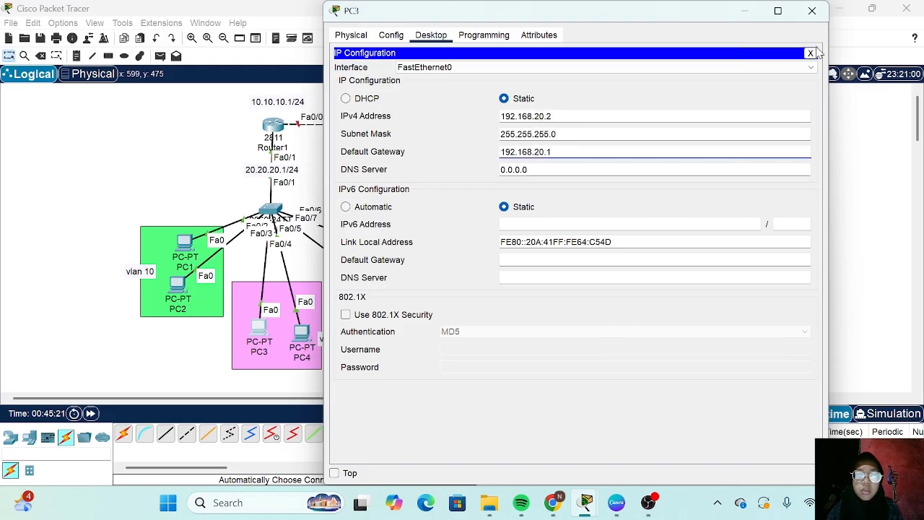
{"action": "left_click", "coordinate": [812, 10]}
Set PC4's static IPv4 address to 192.168.20.3 with subnet mask 255.255.255.0.
{"action": "left_click", "coordinate": [301, 333]}
{"action": "left_click", "coordinate": [380, 76]}
{"action": "left_click", "coordinate": [503, 119]}
{"action": "key", "text": "ctrl+v"}
{"action": "key", "text": "BackSpace"}
{"action": "key", "text": "BackSpace"}
{"action": "key", "text": "BackSpace"}
{"action": "key", "text": "BackSpace"}
{"action": "type", "text": "20.3"}
Set PC4's default gateway to 192.168.20.1 and close its configuration window.
{"action": "left_click", "coordinate": [532, 152]}
{"action": "key", "text": "BackSpace"}
{"action": "key", "text": "BackSpace"}
{"action": "key", "text": "BackSpace"}
{"action": "key", "text": "BackSpace"}
{"action": "key", "text": "BackSpace"}
{"action": "key", "text": "BackSpace"}
{"action": "key", "text": "BackSpace"}
{"action": "key", "text": "ctrl+v"}
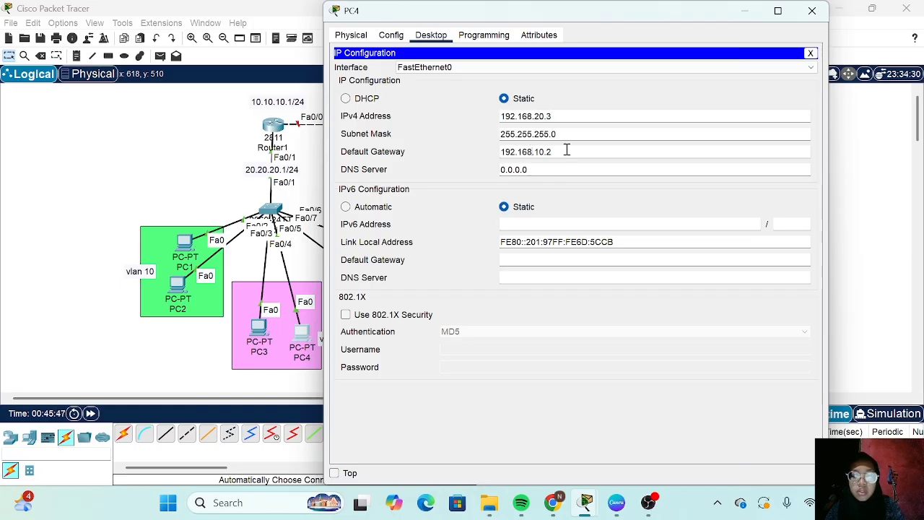
{"action": "type", "text": "20.1"}
{"action": "left_click", "coordinate": [810, 53]}
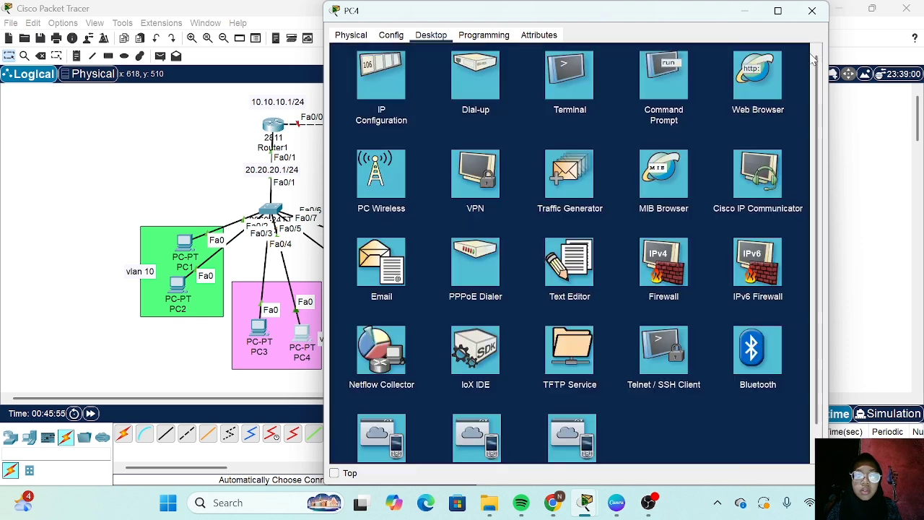
{"action": "left_click", "coordinate": [812, 11]}
Set PC5's static IPv4 address to 192.168.30.2 with subnet mask 255.255.255.0.
{"action": "left_click", "coordinate": [381, 75]}
{"action": "left_click", "coordinate": [503, 116]}
{"action": "type", "text": "192.168.10.2"}
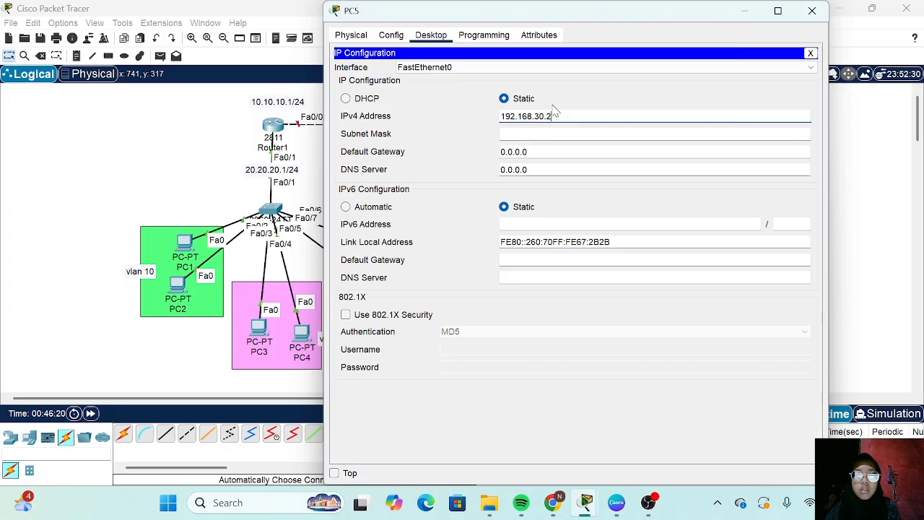
{"action": "left_click", "coordinate": [529, 133]}
Set PC5's default gateway to the router's VLAN 30 address and close its configuration window.
{"action": "triple_click", "coordinate": [538, 150]}
{"action": "key", "text": "BackSpace"}
{"action": "type", "text": "192.168.30.2"}
{"action": "key", "text": "BackSpace"}
{"action": "key", "text": "BackSpace"}
{"action": "key", "text": "BackSpace"}
{"action": "key", "text": "BackSpace"}
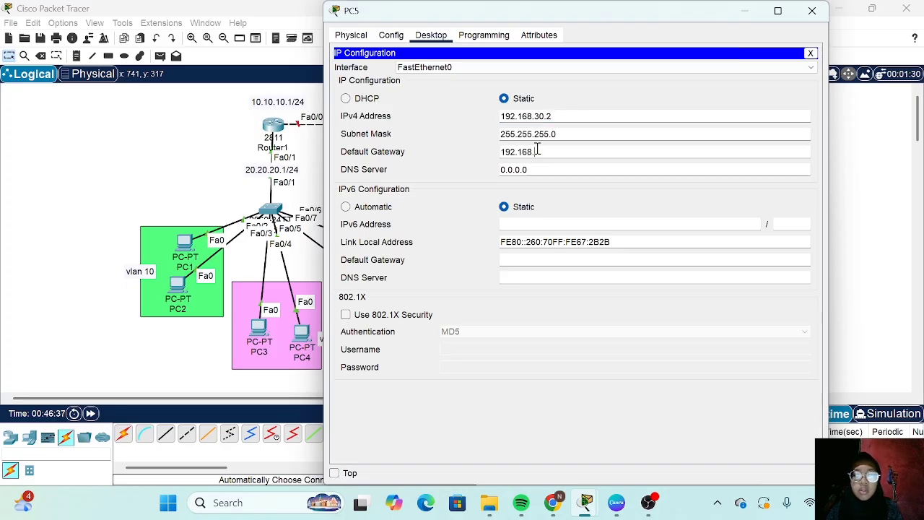
{"action": "left_click", "coordinate": [811, 53]}
{"action": "left_click", "coordinate": [812, 10]}
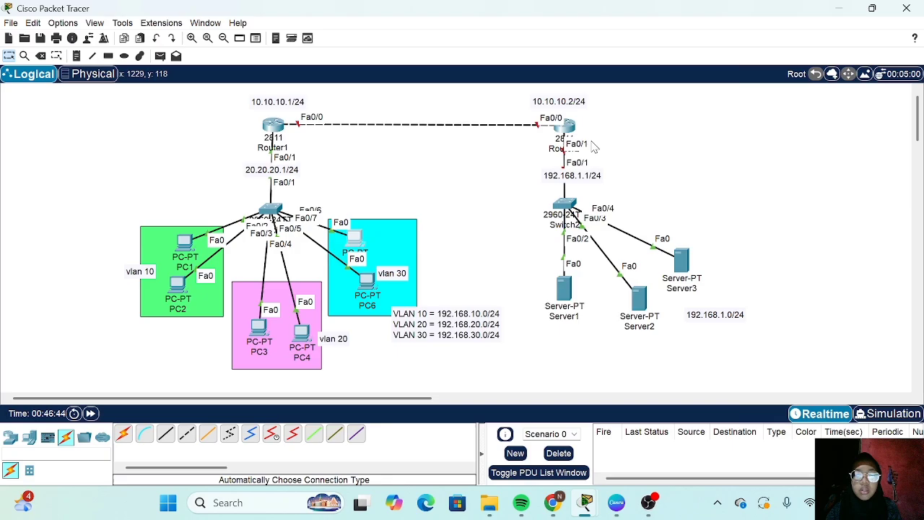
Set PC6's static IPv4 address to 192.168.30.3 and fill in its subnet mask.
{"action": "left_click", "coordinate": [382, 281]}
{"action": "left_click", "coordinate": [382, 113]}
{"action": "type", "text": "192.168.30.3"}
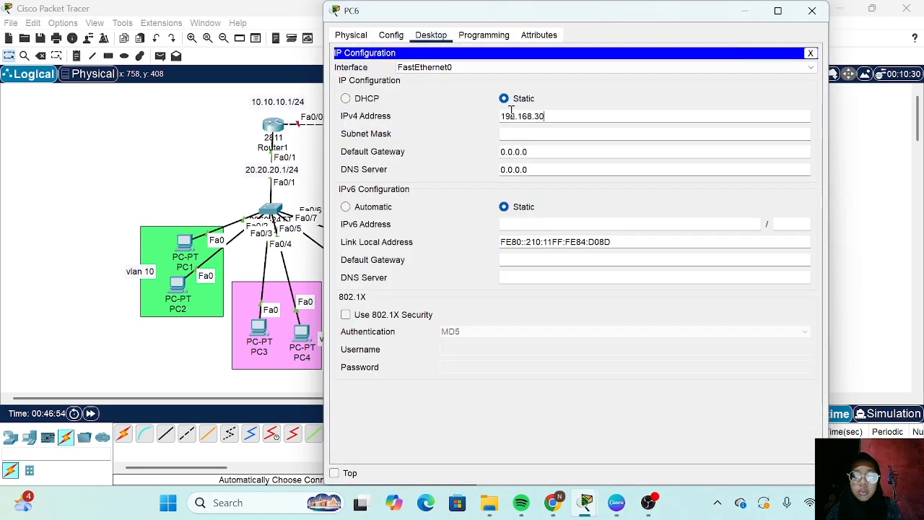
{"action": "left_click", "coordinate": [518, 134]}
Set PC6's default gateway to 192.168.30.1 and close its configuration window.
{"action": "left_click", "coordinate": [532, 151]}
{"action": "type", "text": "192.168.10.2"}
{"action": "key", "text": "BackSpace"}
{"action": "key", "text": "BackSpace"}
{"action": "key", "text": "BackSpace"}
{"action": "key", "text": "BackSpace"}
{"action": "type", "text": "30.1"}
{"action": "left_click", "coordinate": [811, 53]}
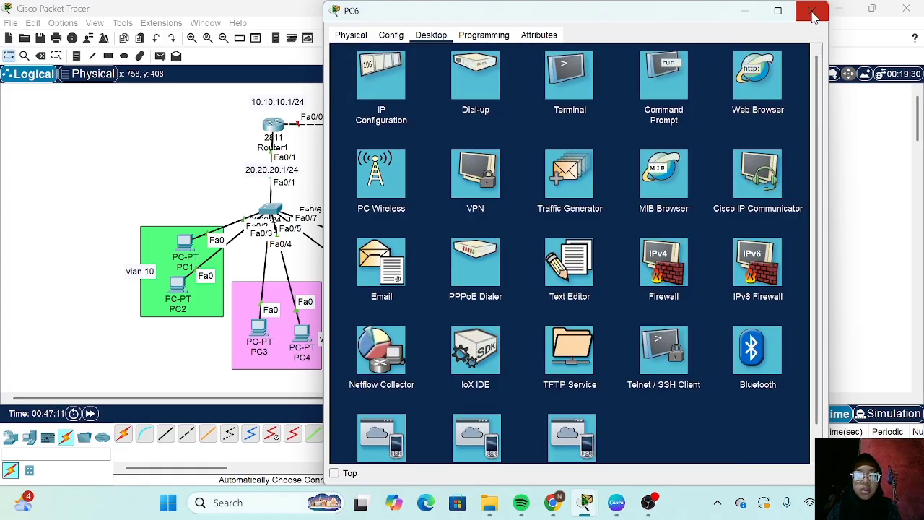
{"action": "left_click", "coordinate": [812, 10]}
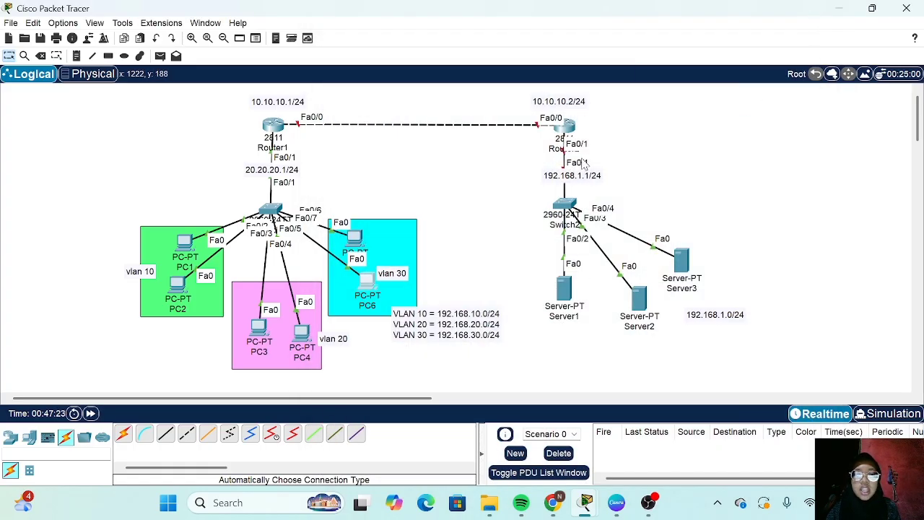
Install an NM-1FE-TX module in Router2's large empty slot with the power off and switch the router back on.
{"action": "left_click", "coordinate": [567, 129]}
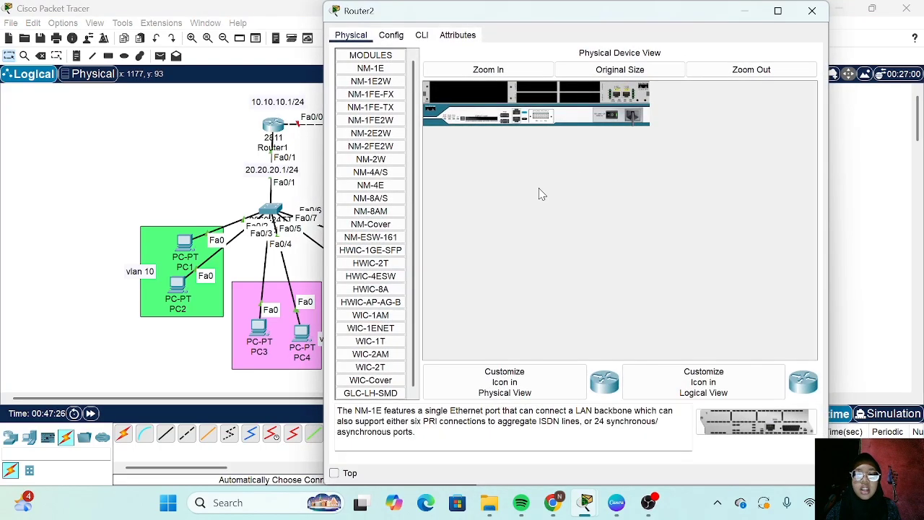
{"action": "left_click", "coordinate": [492, 70]}
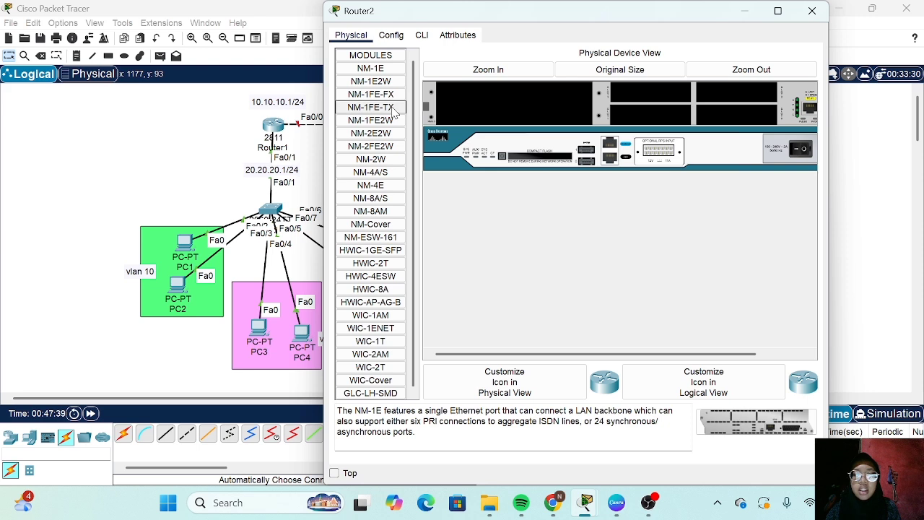
{"action": "left_click_drag", "start_coordinate": [393, 109], "coordinate": [487, 109]}
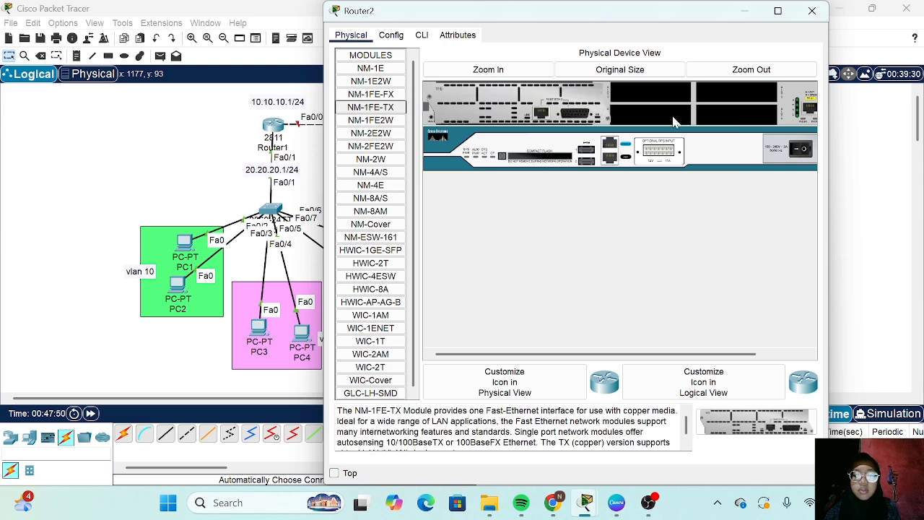
{"action": "left_click", "coordinate": [803, 150]}
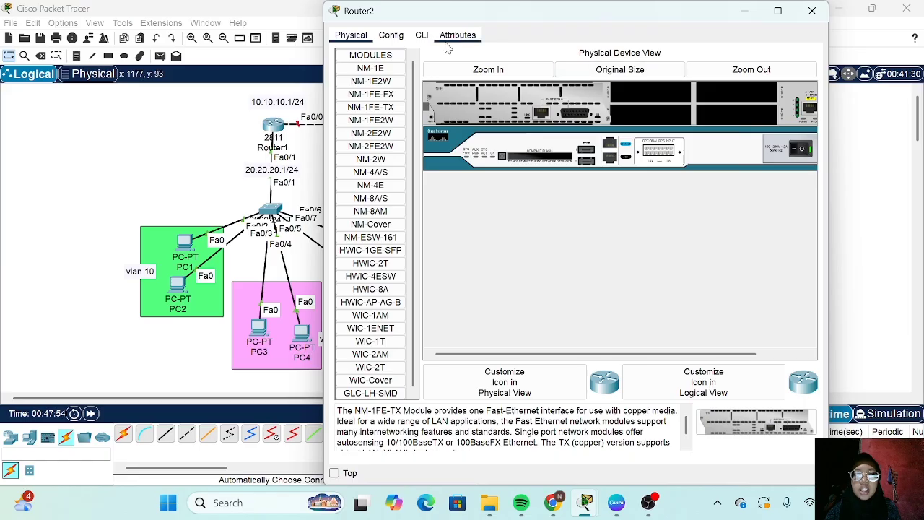
Decline the initial configuration dialog in Router2's command line and enter global configuration mode.
{"action": "left_click", "coordinate": [421, 35]}
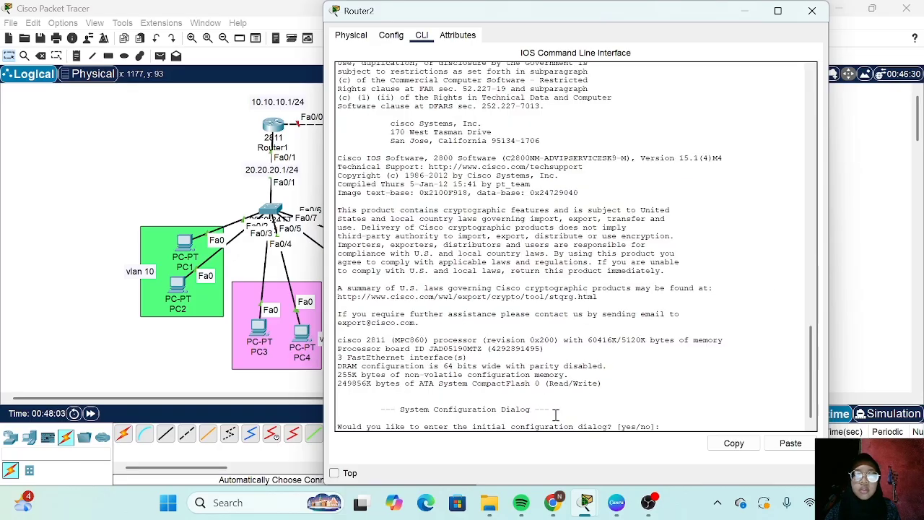
{"action": "type", "text": "no"}
{"action": "key", "text": "Return"}
{"action": "key", "text": "Return"}
{"action": "type", "text": "en"}
{"action": "key", "text": "Return"}
{"action": "type", "text": "conf t"}
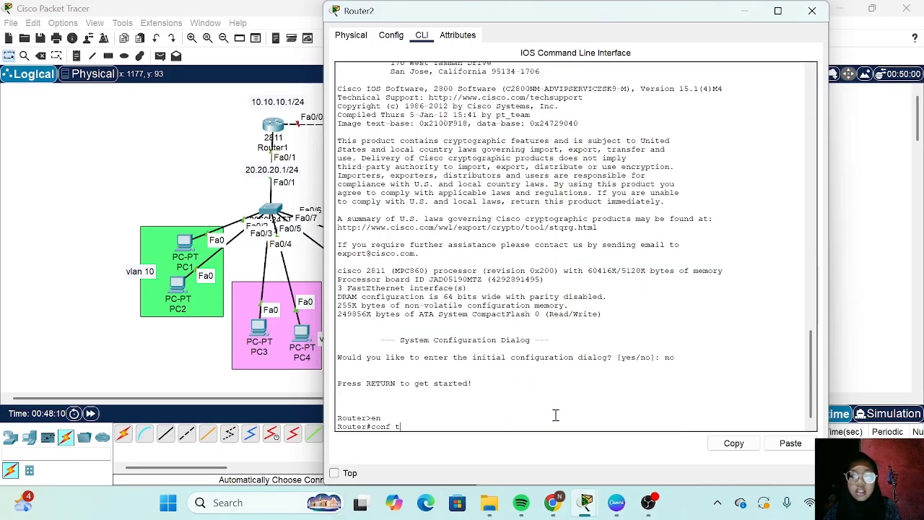
{"action": "key", "text": "Return"}
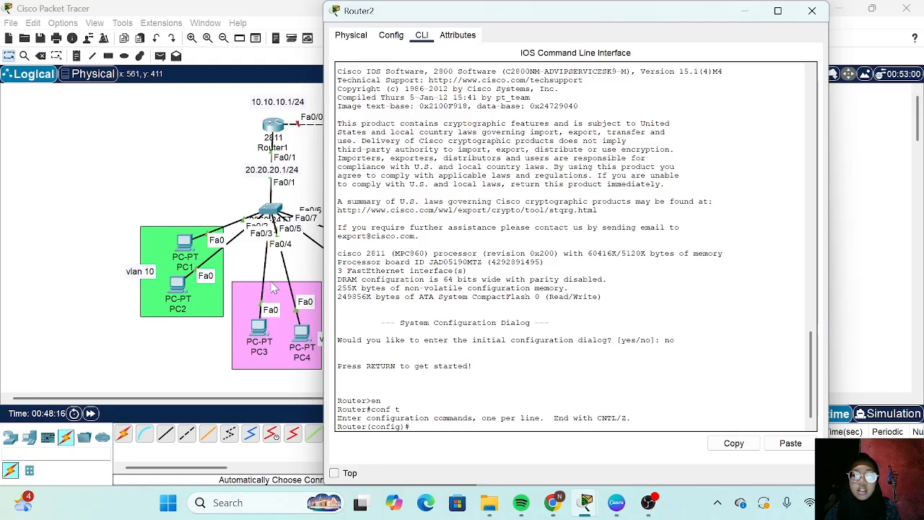
{"action": "scroll", "coordinate": [272, 287], "scroll_direction": "right", "scroll_amount": 5}
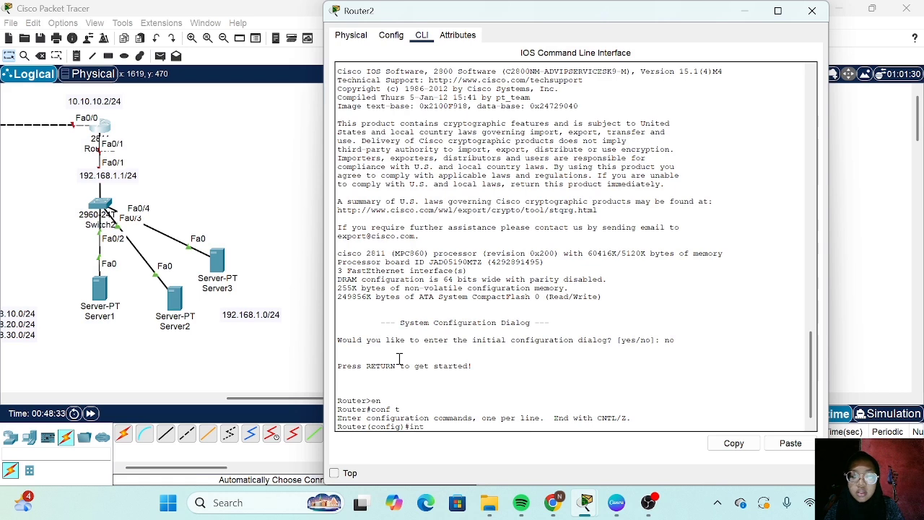
Assign 10.10.10.2 with mask 255.255.255.0 to Router2's fa0/0, enable the interface and return to global configuration mode.
{"action": "key", "text": "Return"}
{"action": "type", "text": "ig-if)#i"}
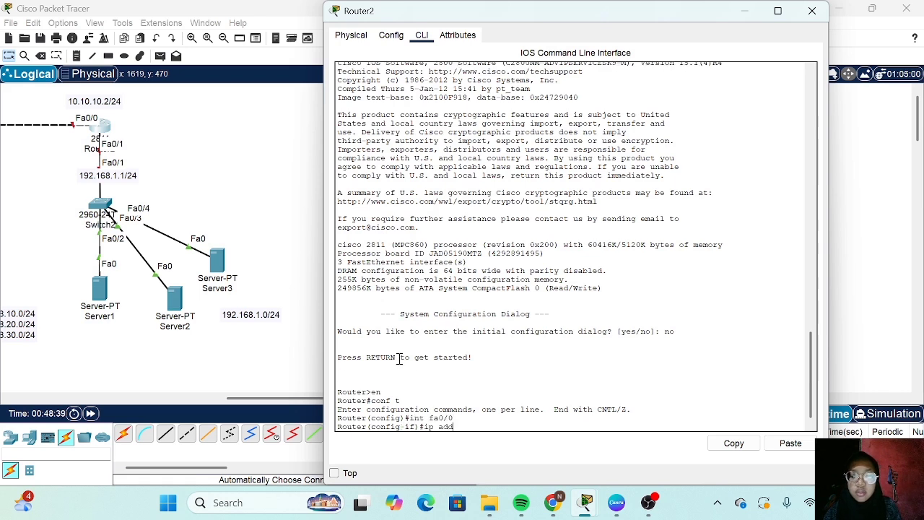
{"action": "type", "text": "p add "}
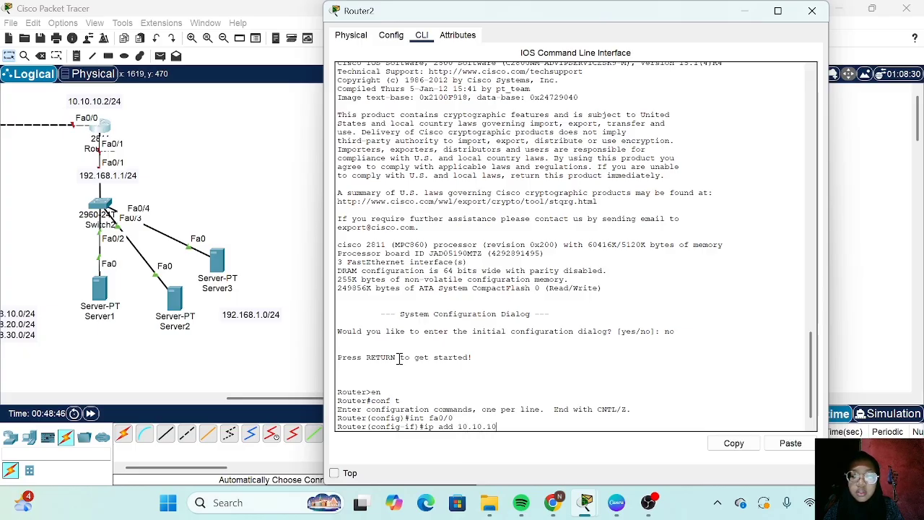
{"action": "type", "text": "10.10.10.2 255.255.255"}
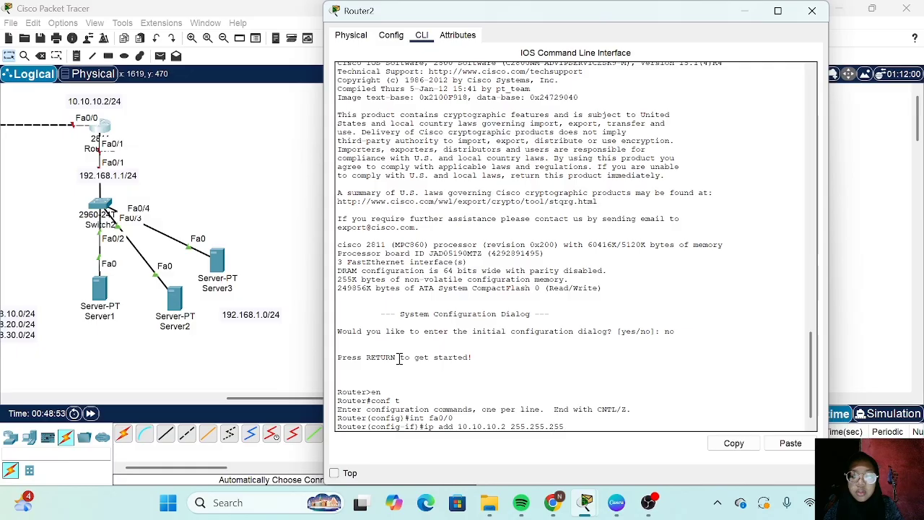
{"action": "type", "text": ".0"}
{"action": "key", "text": "Return"}
{"action": "type", "text": "no sh"}
{"action": "key", "text": "Return"}
{"action": "key", "text": "Return"}
{"action": "type", "text": "ex"}
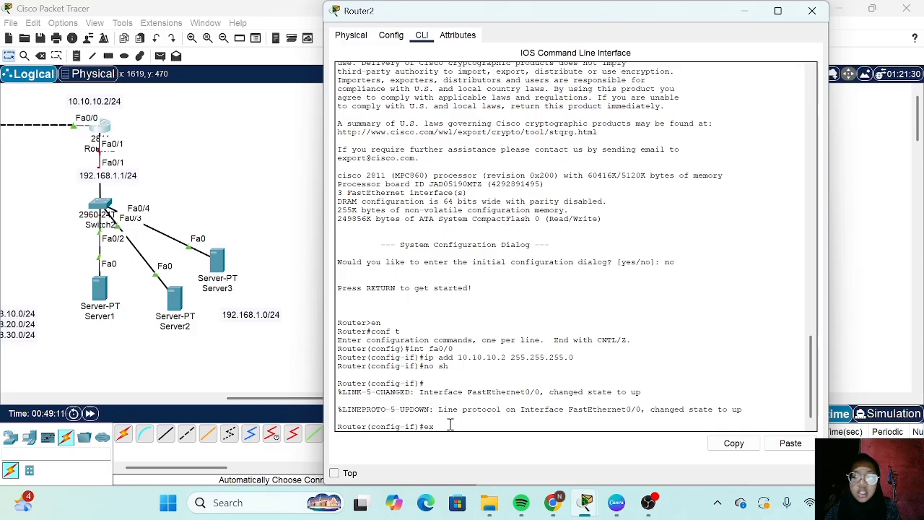
{"action": "key", "text": "Return"}
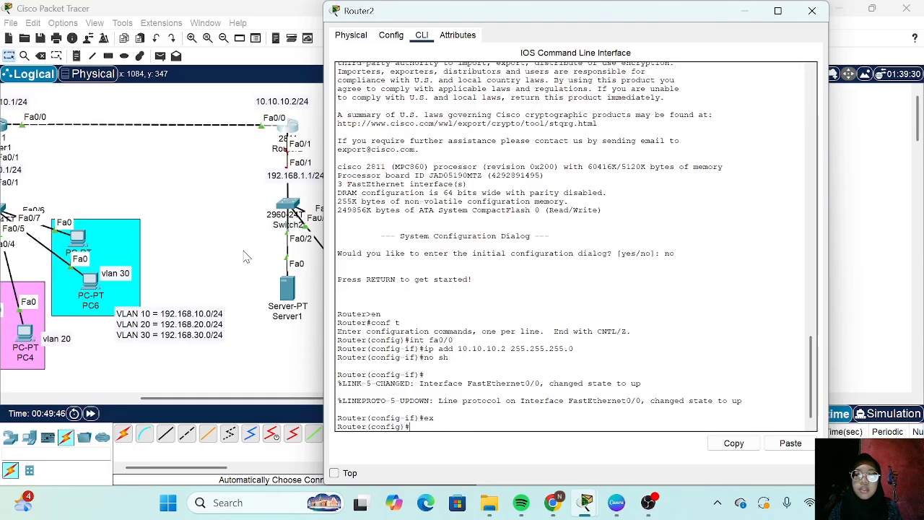
Assign 192.168.1.1 with mask 255.255.255.0 to Router2's fa0/1, enable the interface and return to global configuration mode.
{"action": "type", "text": "int fa0/1"}
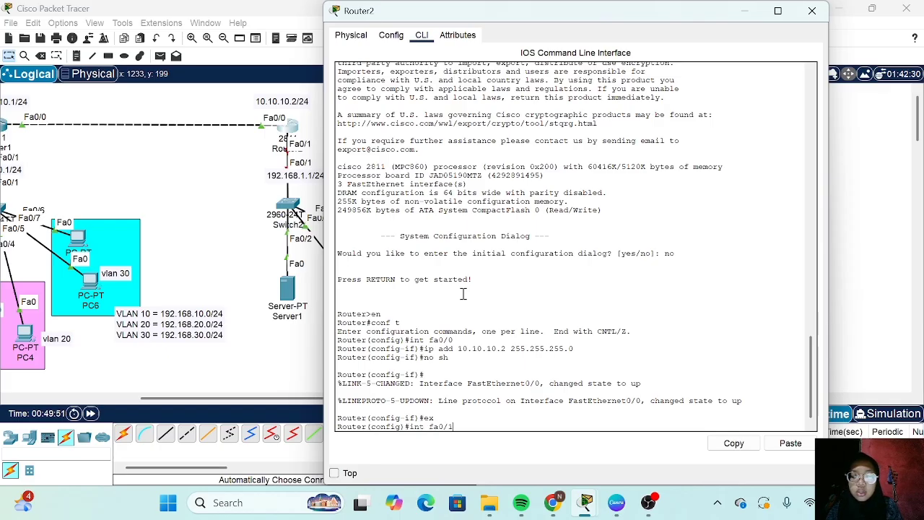
{"action": "key", "text": "Return"}
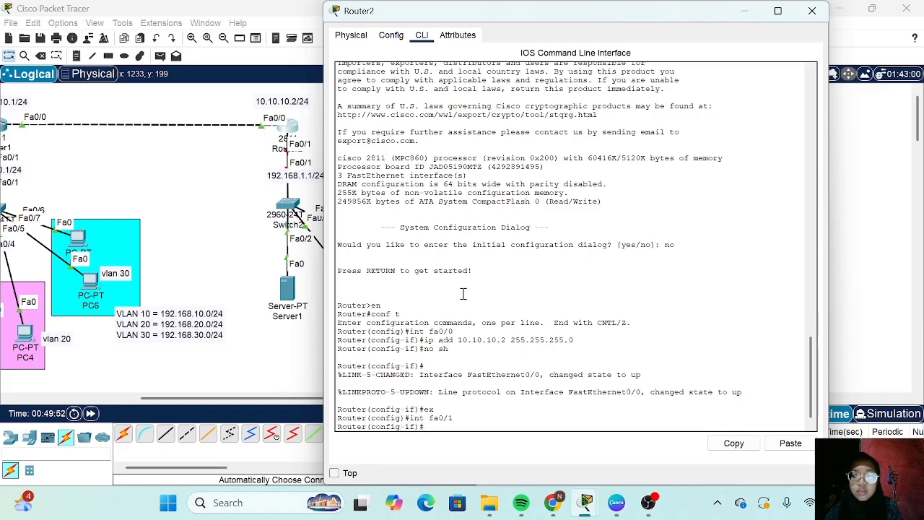
{"action": "type", "text": "ip add 192.168.1.1 255.255.255.0"}
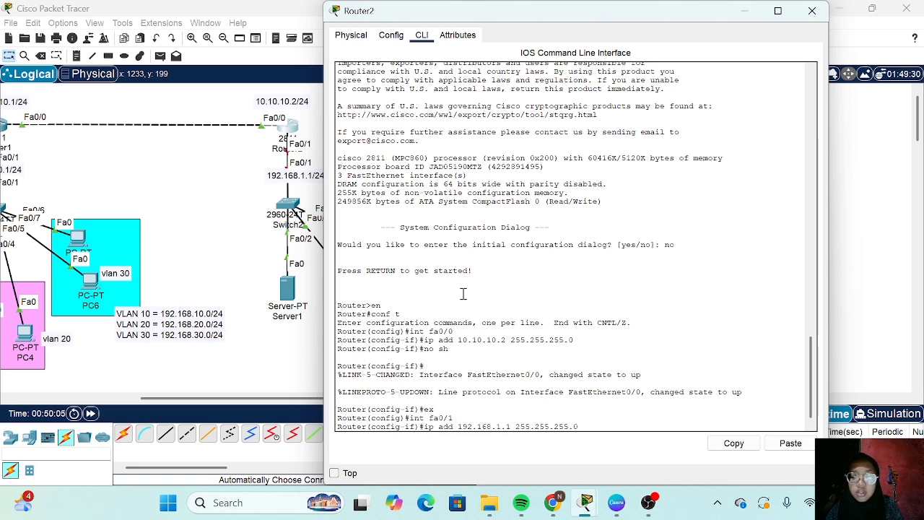
{"action": "key", "text": "Return"}
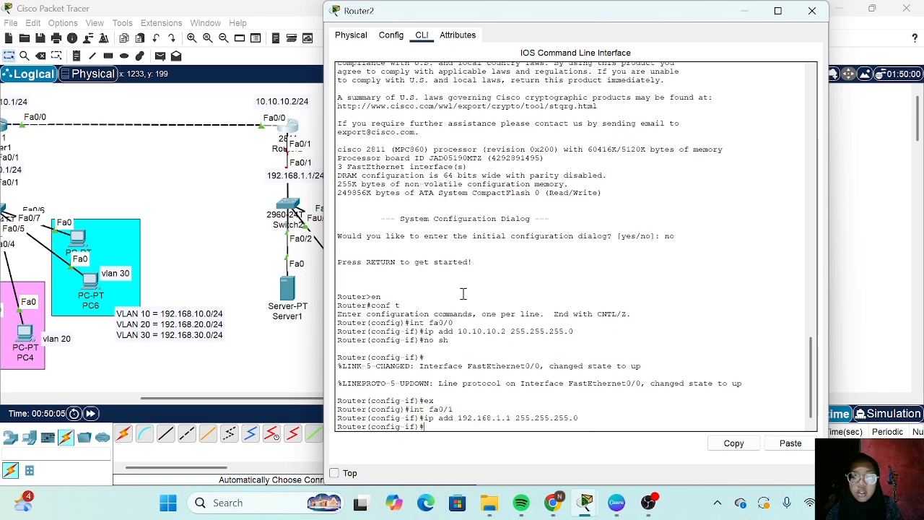
{"action": "key", "text": "Return"}
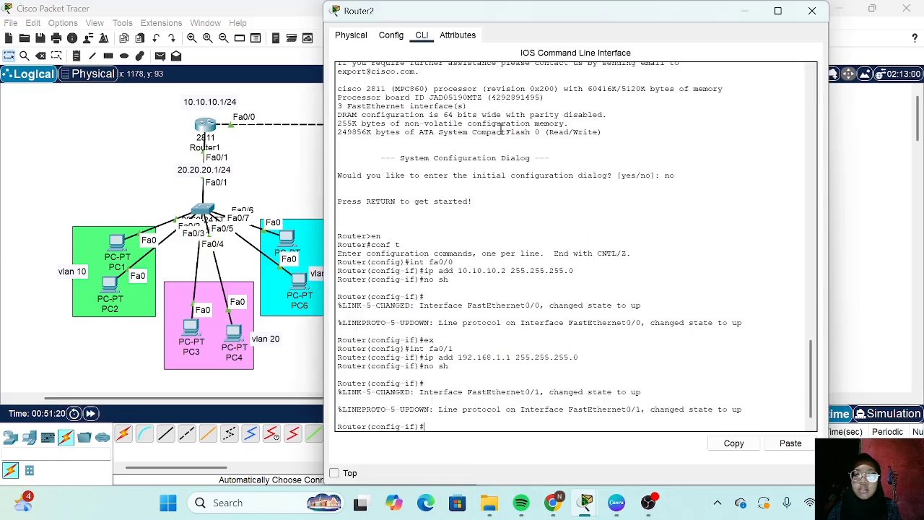
{"action": "type", "text": "ex"}
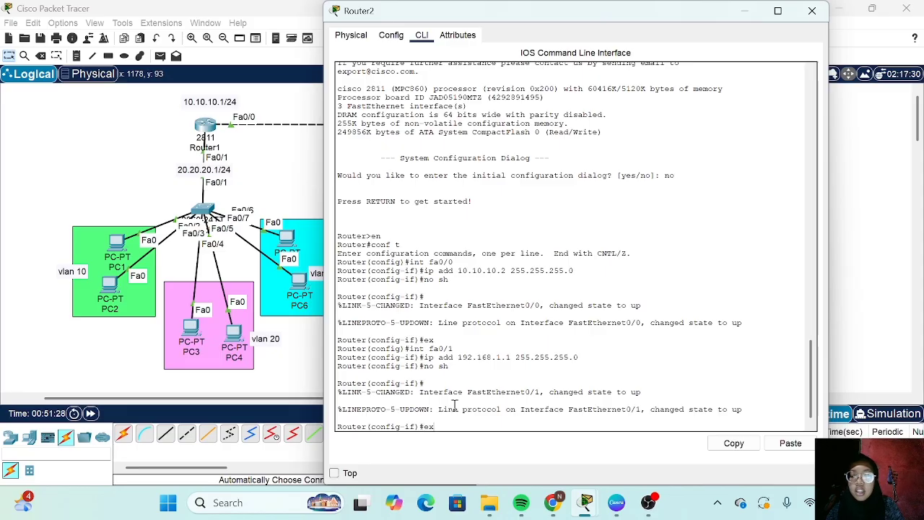
{"action": "key", "text": "Return"}
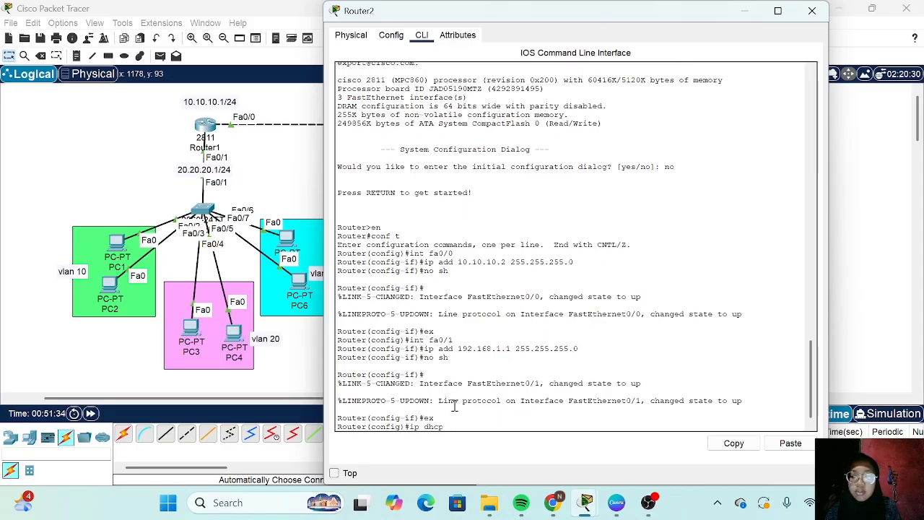
Create a DHCP pool named server on Router2 for network 192.168.1.0 with mask 255.255.255.0.
{"action": "type", "text": "ip dhcp poo"}
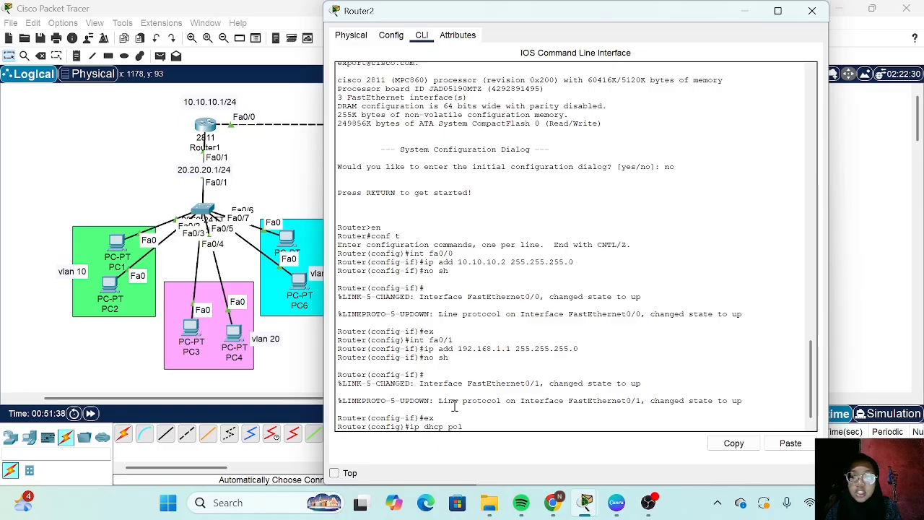
{"action": "type", "text": "l server"}
{"action": "key", "text": "Return"}
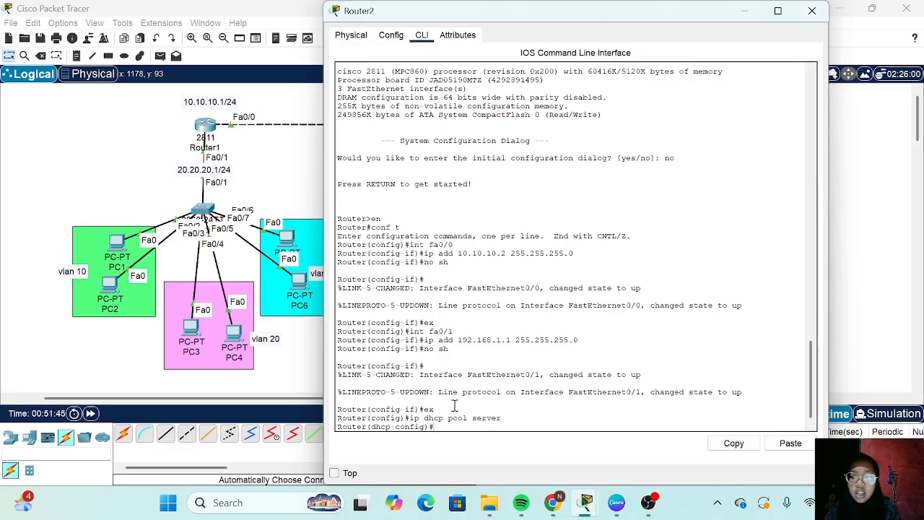
{"action": "type", "text": "netw"}
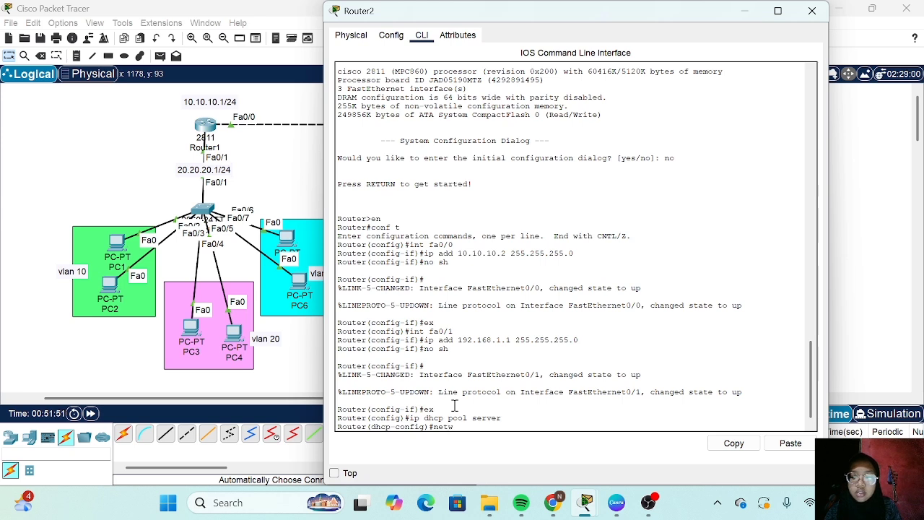
{"action": "type", "text": " 192.168"}
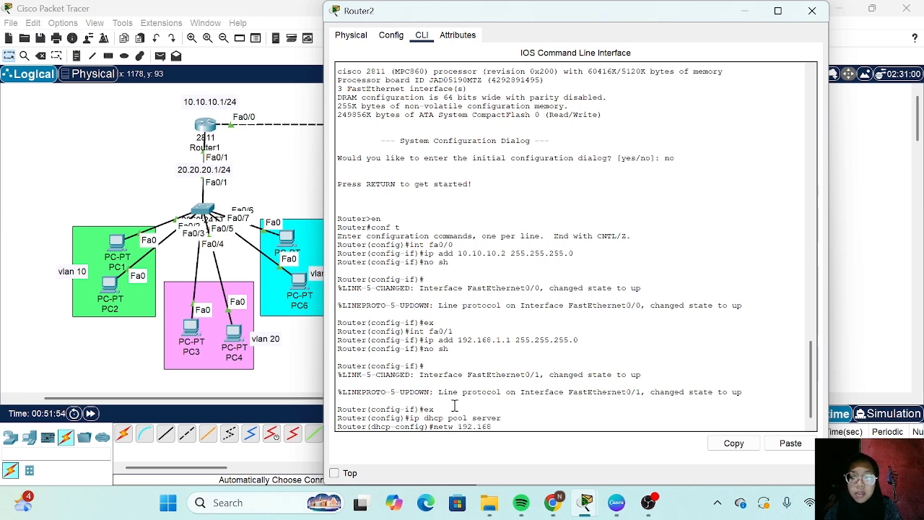
{"action": "type", "text": ".1.0"}
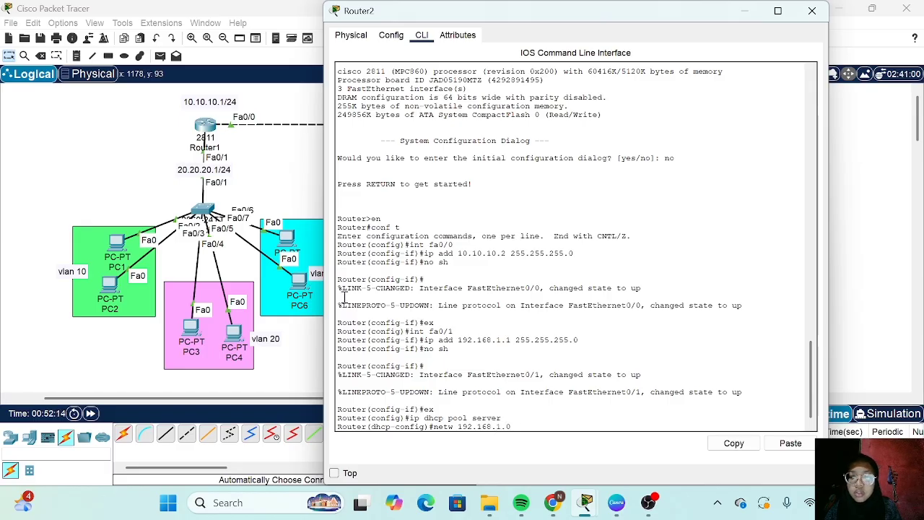
{"action": "scroll", "coordinate": [188, 216], "scroll_direction": "right", "scroll_amount": 10}
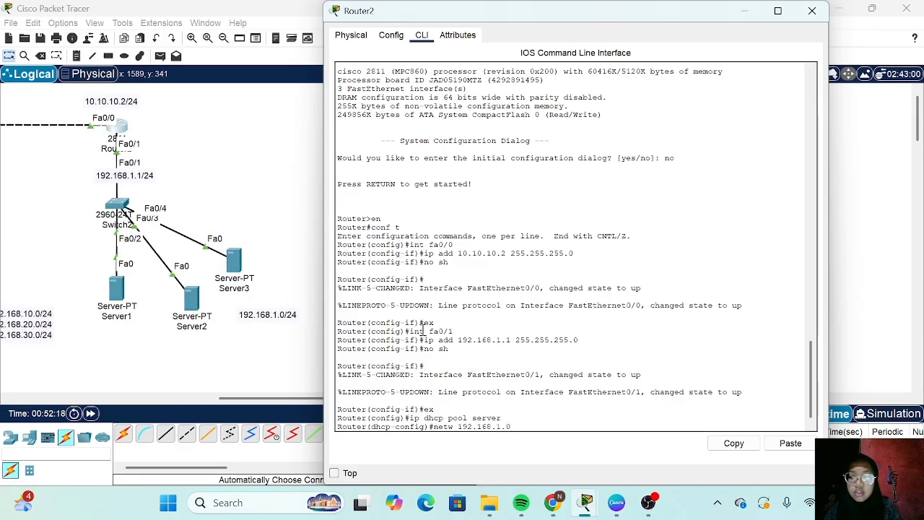
{"action": "type", "text": "255.255.255.0"}
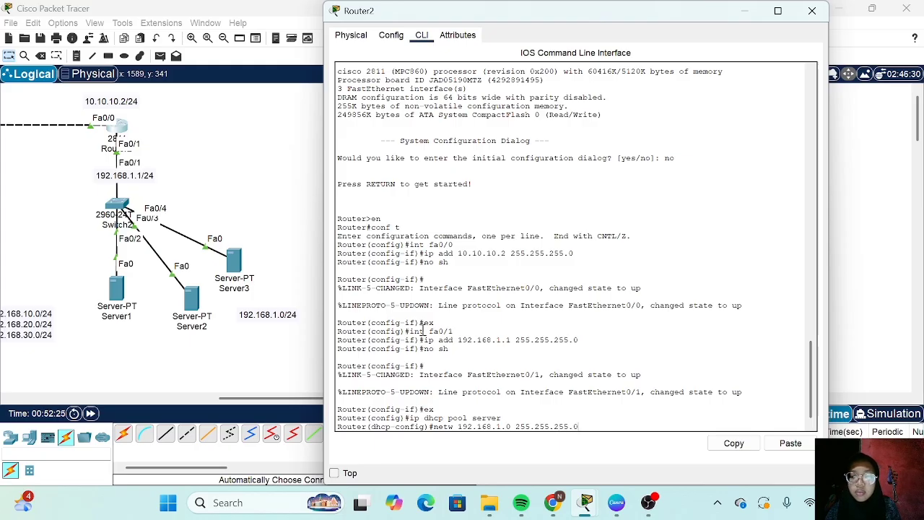
{"action": "key", "text": "Return"}
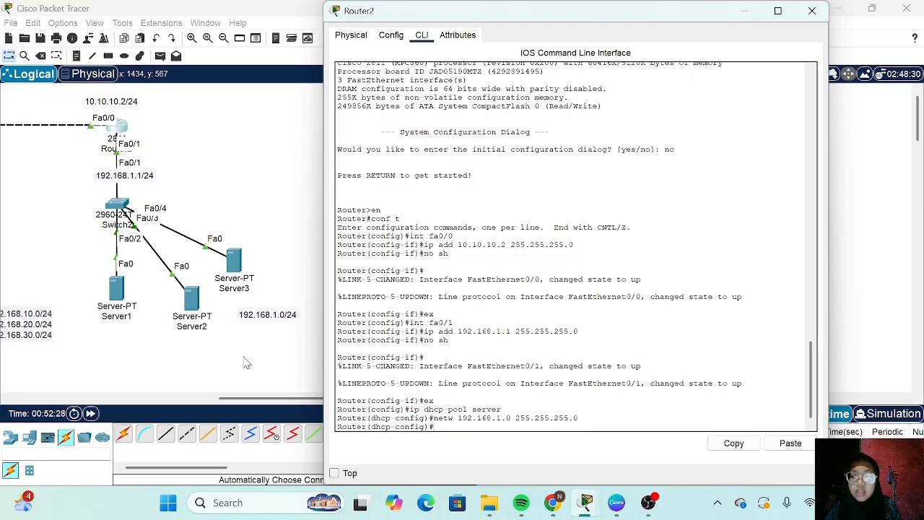
Set the DHCP pool's default router to 192.168.1.1 and its DNS server to 8.8.8.8.
{"action": "type", "text": "default"}
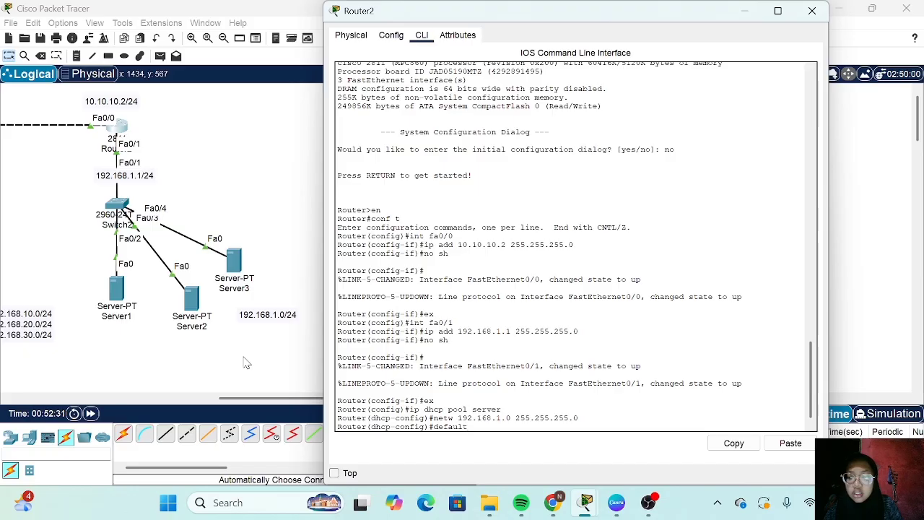
{"action": "type", "text": "-router 192.168.1.1"}
{"action": "key", "text": "Return"}
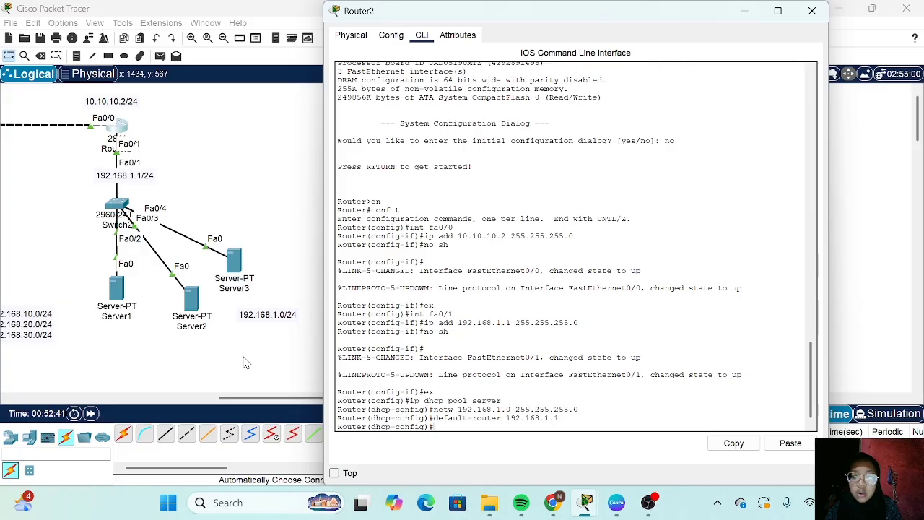
{"action": "type", "text": "dns-server 8.8.8.8"}
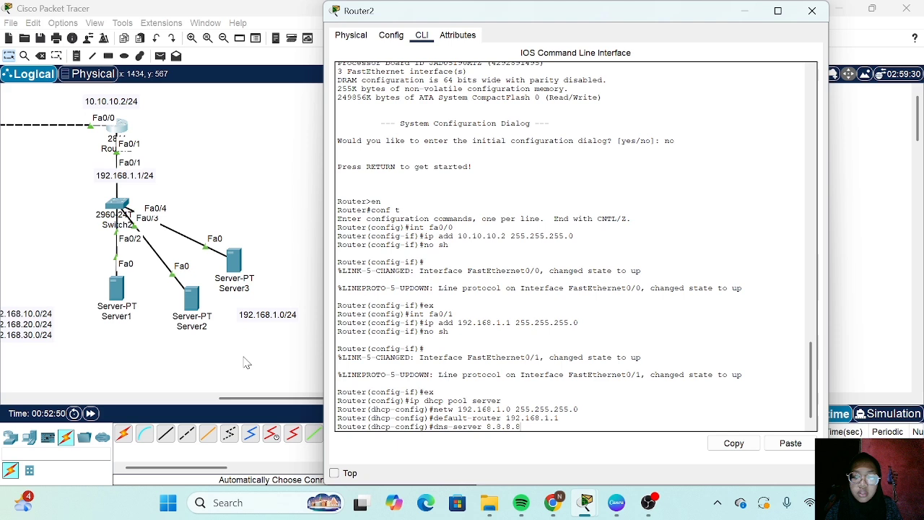
{"action": "key", "text": "Return"}
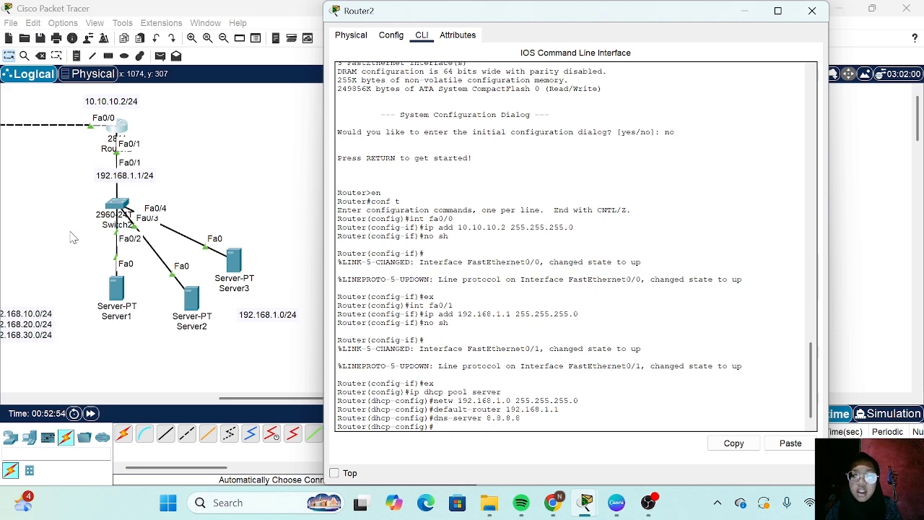
Open Switch2's command line and enter global configuration mode.
{"action": "left_click", "coordinate": [129, 214]}
{"action": "left_click", "coordinate": [129, 213]}
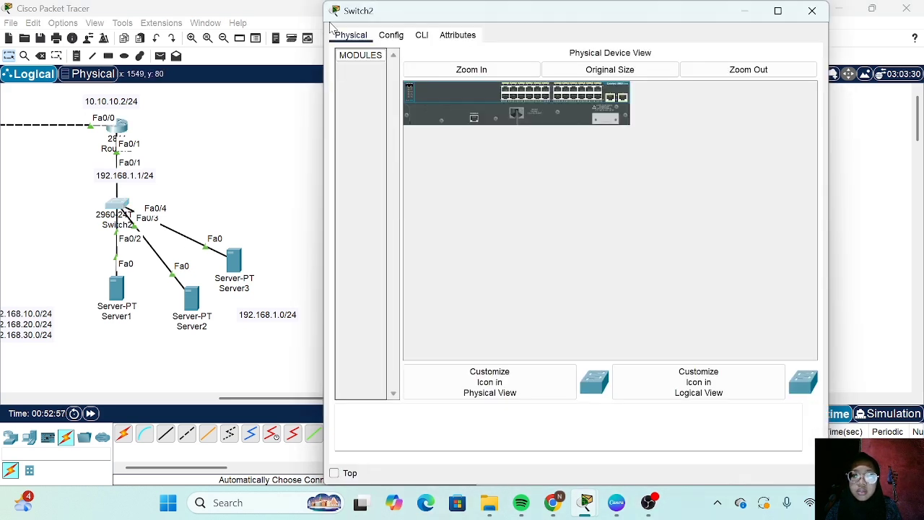
{"action": "left_click", "coordinate": [422, 35]}
{"action": "key", "text": "Return"}
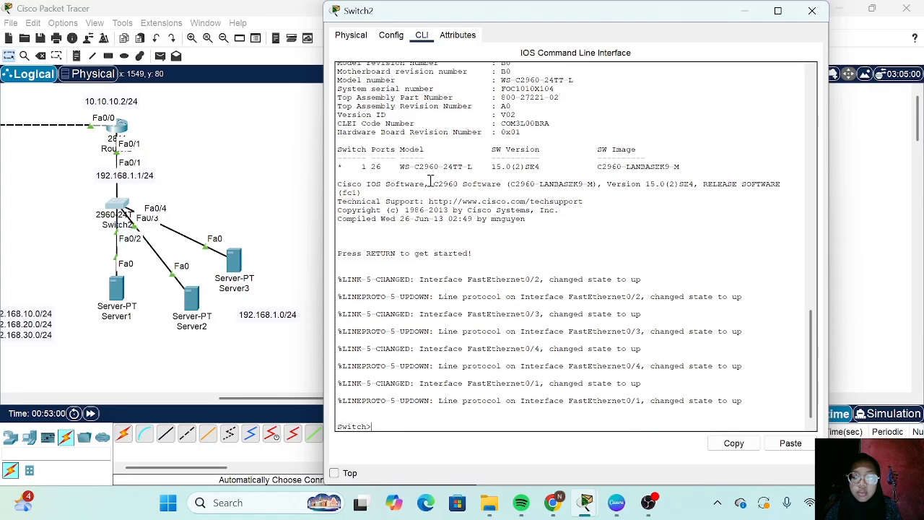
{"action": "type", "text": "en"}
{"action": "key", "text": "Return"}
{"action": "type", "text": "conf t"}
{"action": "key", "text": "Return"}
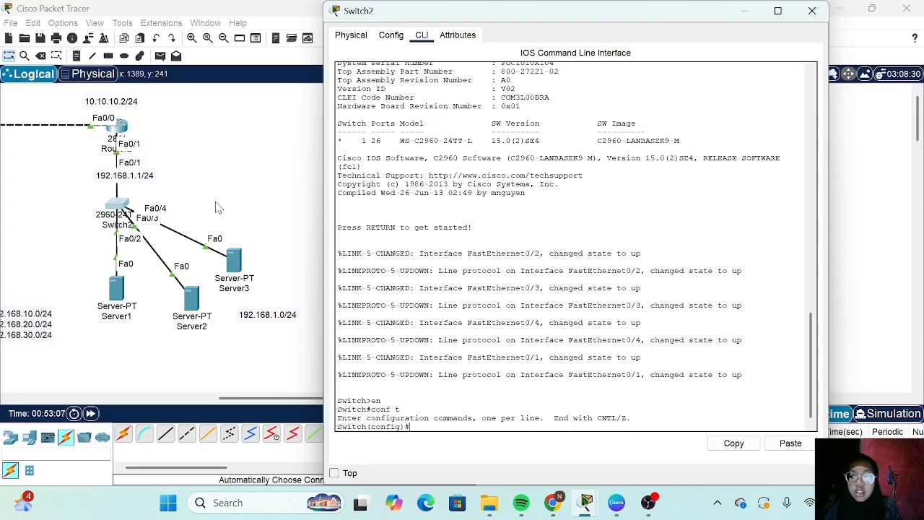
Set Switch2's interface fa0/1 to trunk mode.
{"action": "type", "text": "int fa0/1"}
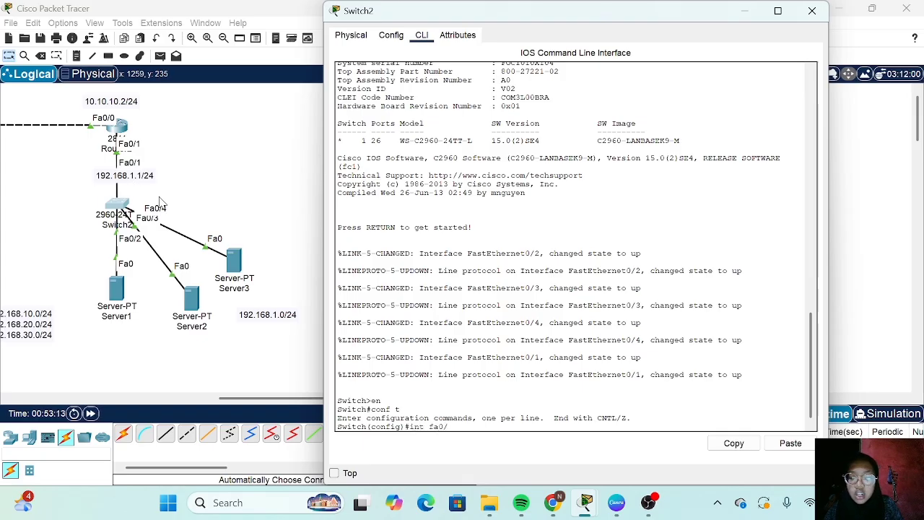
{"action": "key", "text": "Return"}
{"action": "type", "text": "switchport mode trunk"}
{"action": "key", "text": "Return"}
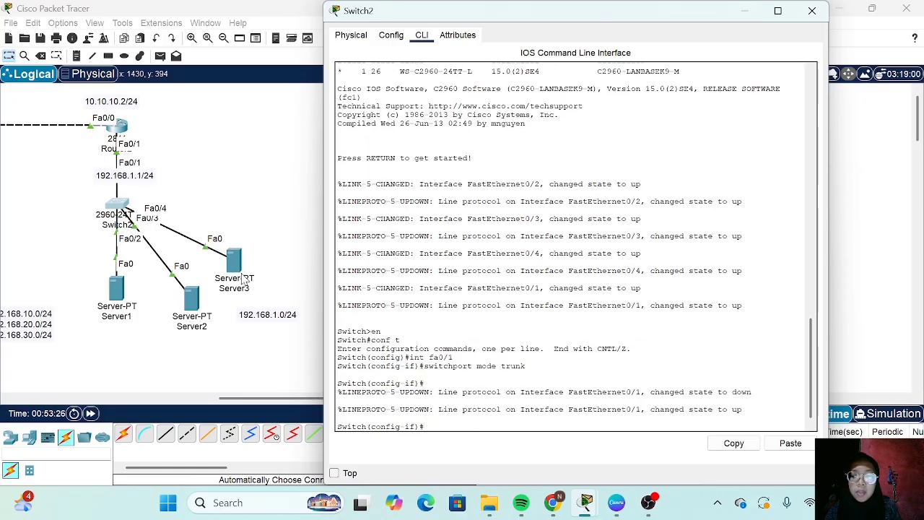
Switch Server1's IPv4 configuration to DHCP and close its window.
{"action": "left_click", "coordinate": [120, 291]}
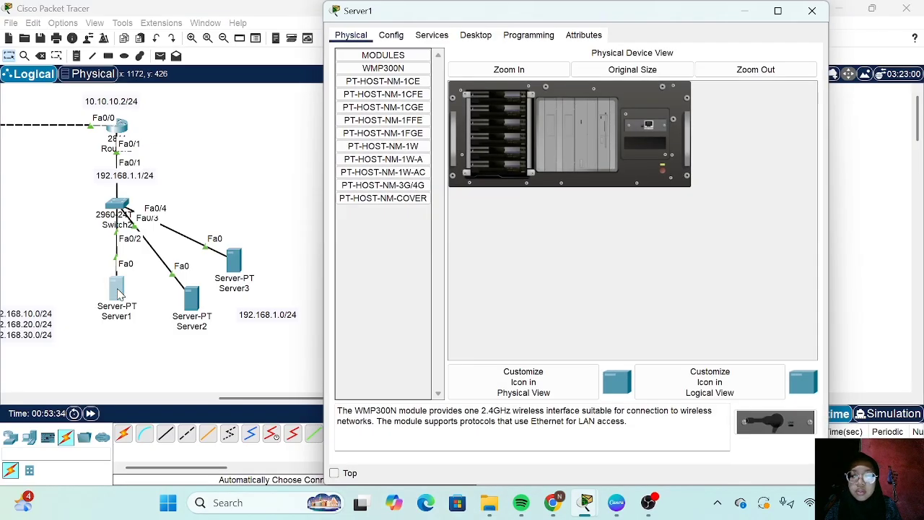
{"action": "left_click", "coordinate": [390, 36]}
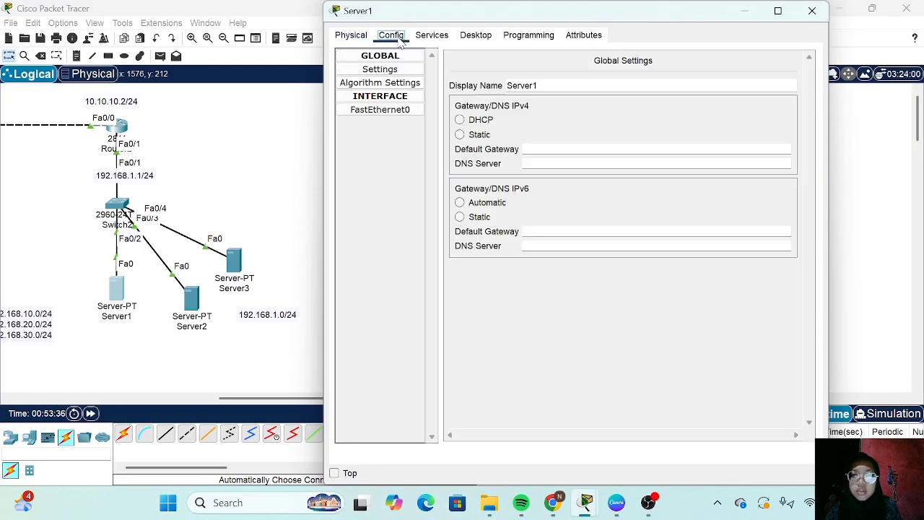
{"action": "left_click", "coordinate": [476, 35]}
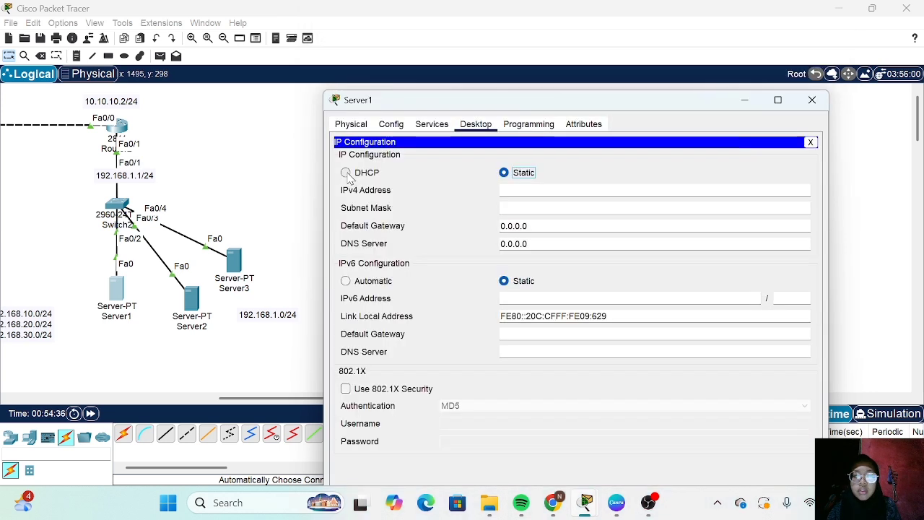
{"action": "left_click", "coordinate": [346, 172]}
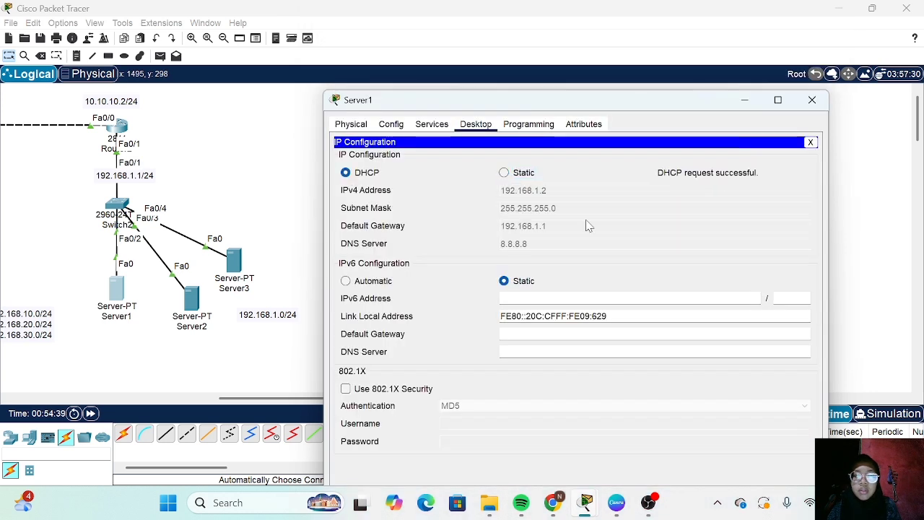
{"action": "left_click", "coordinate": [811, 100]}
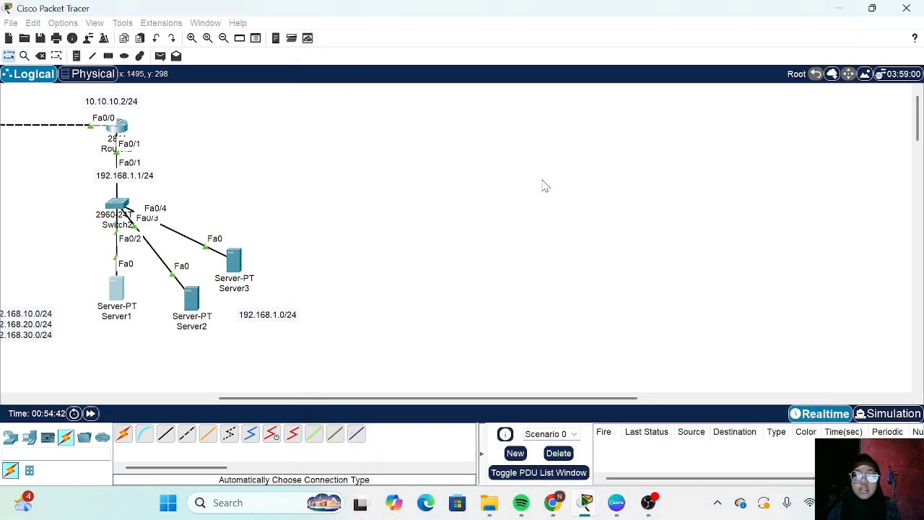
Switch Server2's IPv4 configuration to DHCP and close its window.
{"action": "left_click", "coordinate": [192, 296]}
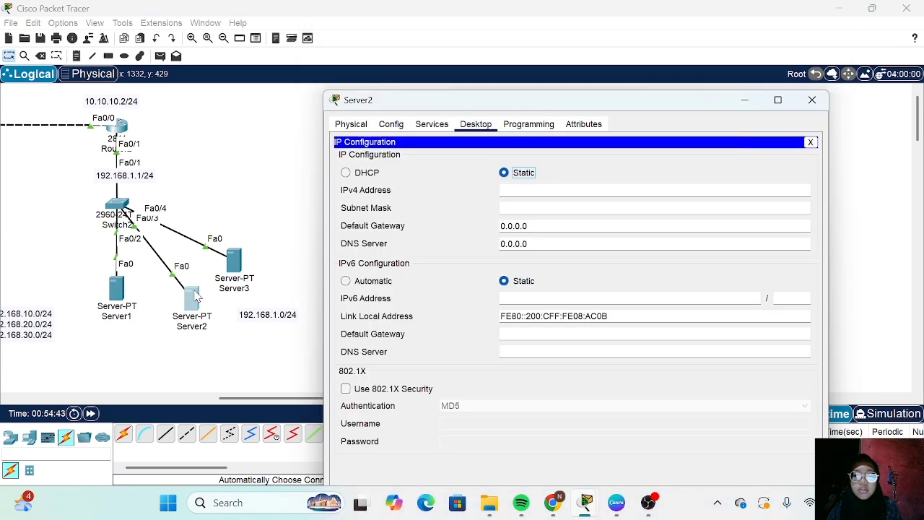
{"action": "left_click", "coordinate": [347, 173]}
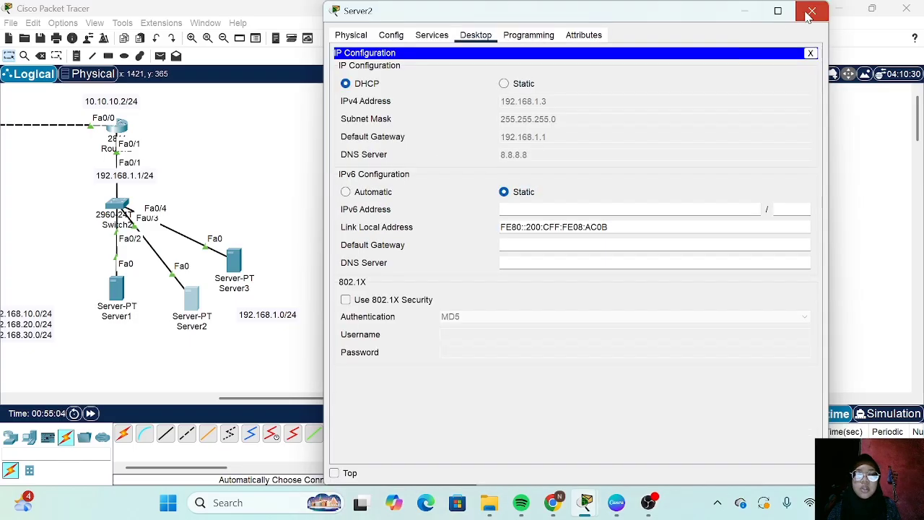
{"action": "left_click", "coordinate": [812, 9]}
Open Server3's IP configuration, switch its IPv4 addressing to DHCP and close its window.
{"action": "left_click", "coordinate": [235, 266]}
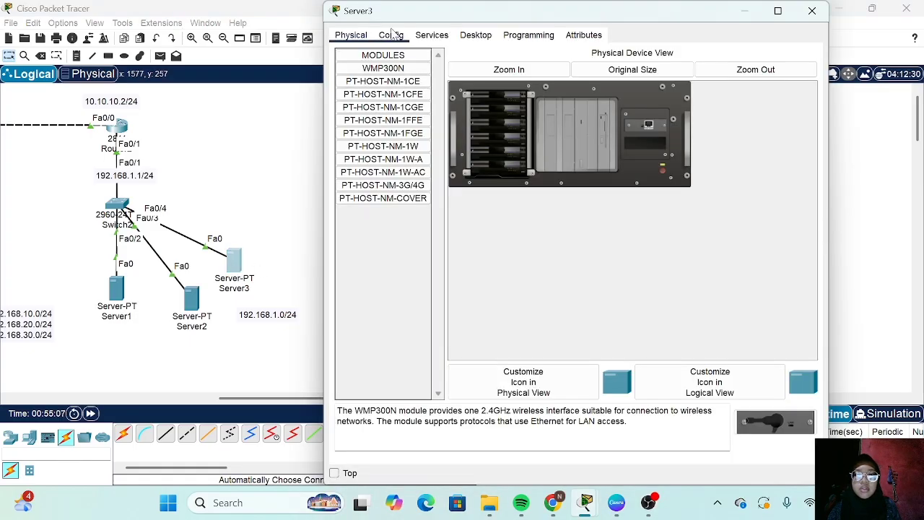
{"action": "left_click", "coordinate": [475, 34]}
{"action": "left_click", "coordinate": [388, 79]}
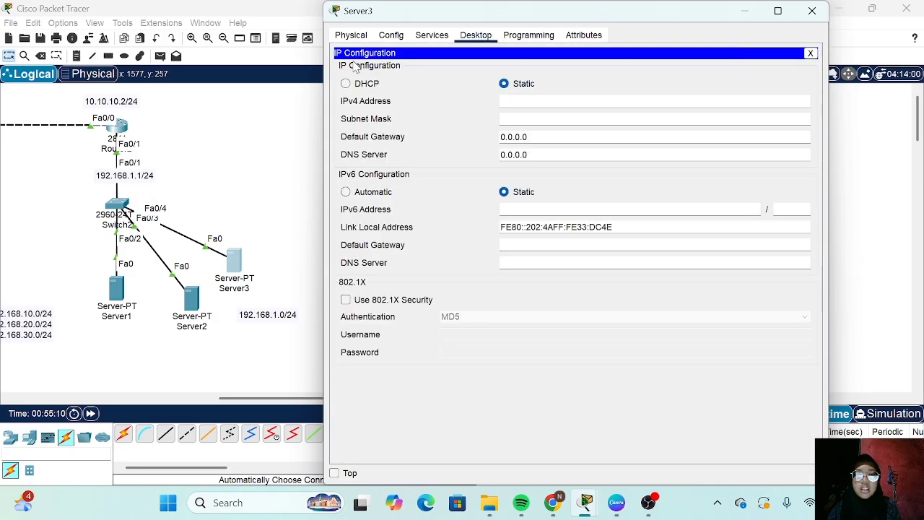
{"action": "left_click", "coordinate": [346, 84]}
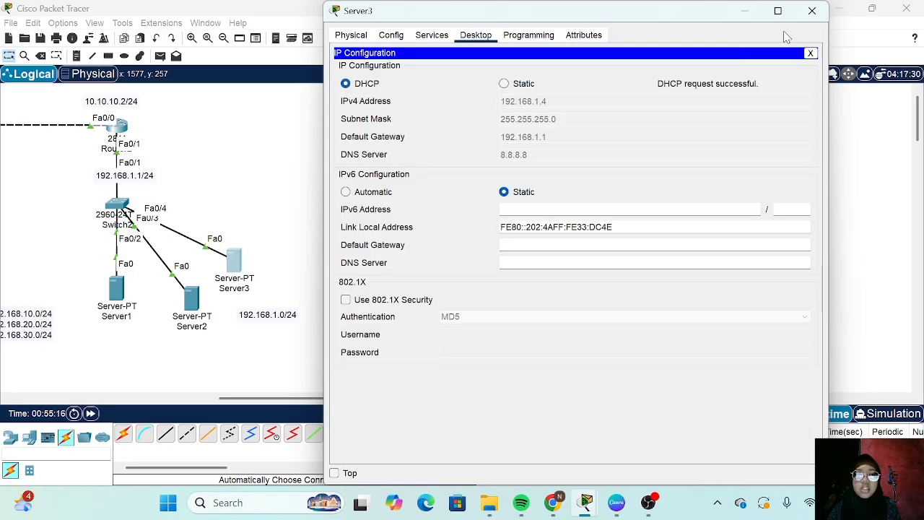
{"action": "left_click", "coordinate": [812, 12]}
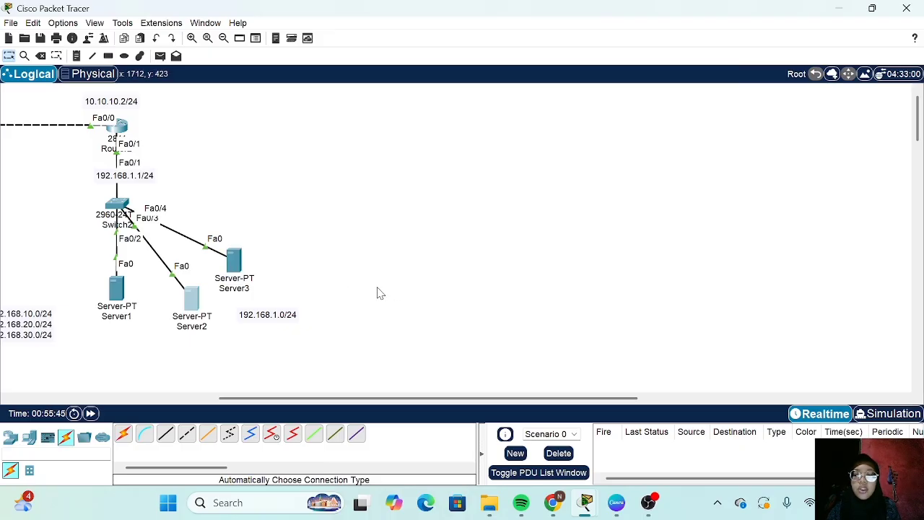
Open Router1's command line and enter global configuration mode.
{"action": "scroll", "coordinate": [334, 290], "scroll_direction": "left", "scroll_amount": 5}
{"action": "scroll", "coordinate": [334, 291], "scroll_direction": "left", "scroll_amount": 1}
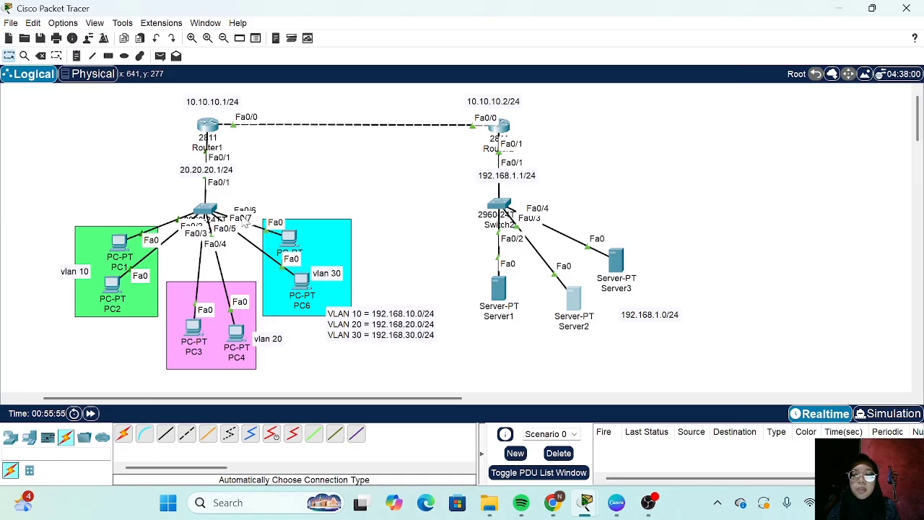
{"action": "left_click", "coordinate": [209, 127]}
{"action": "key", "text": "Return"}
{"action": "type", "text": "en"}
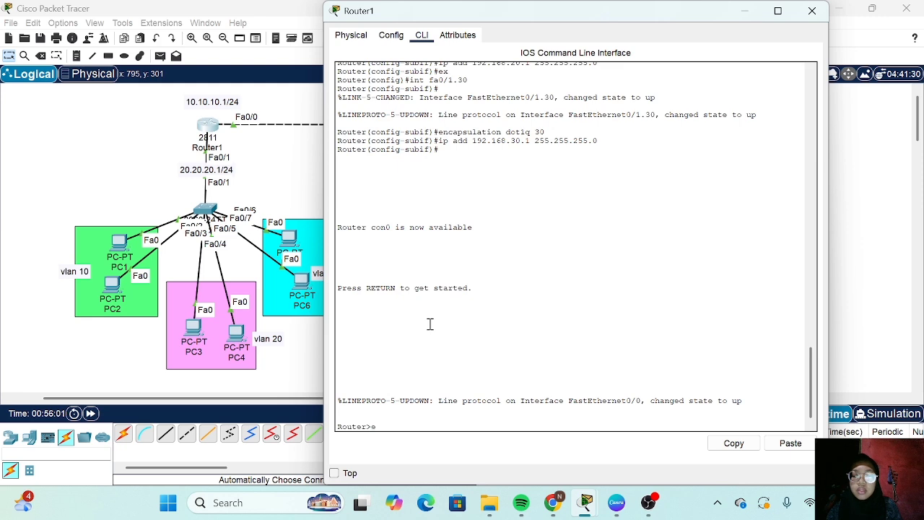
{"action": "key", "text": "Return"}
{"action": "type", "text": "conf t"}
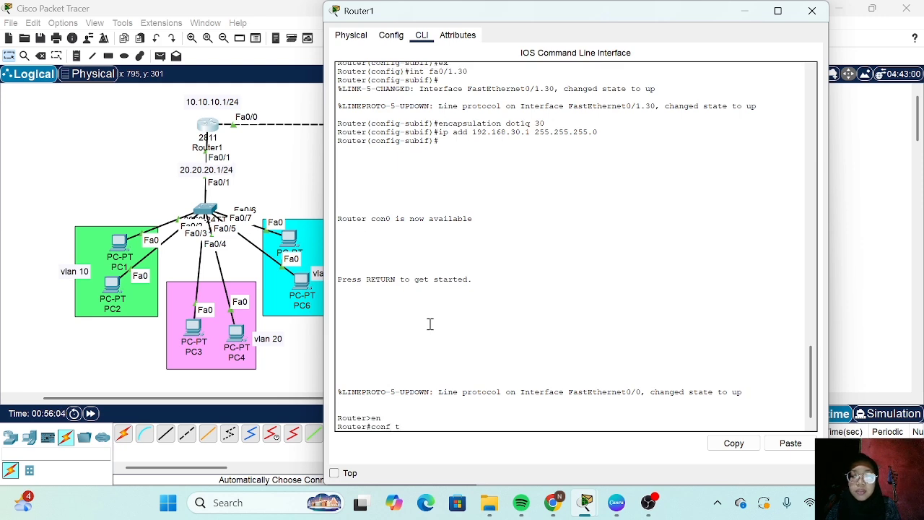
{"action": "key", "text": "Return"}
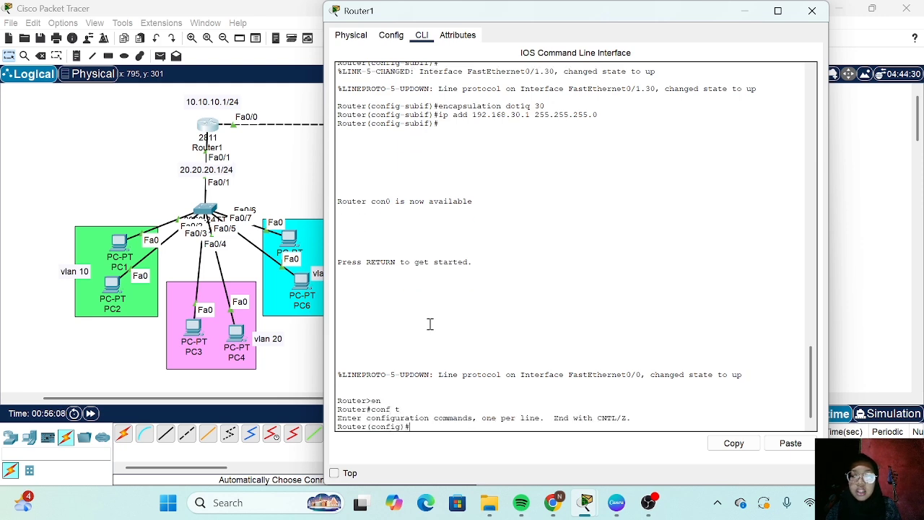
Start OSPF process 1 on Router1.
{"action": "type", "text": "router"}
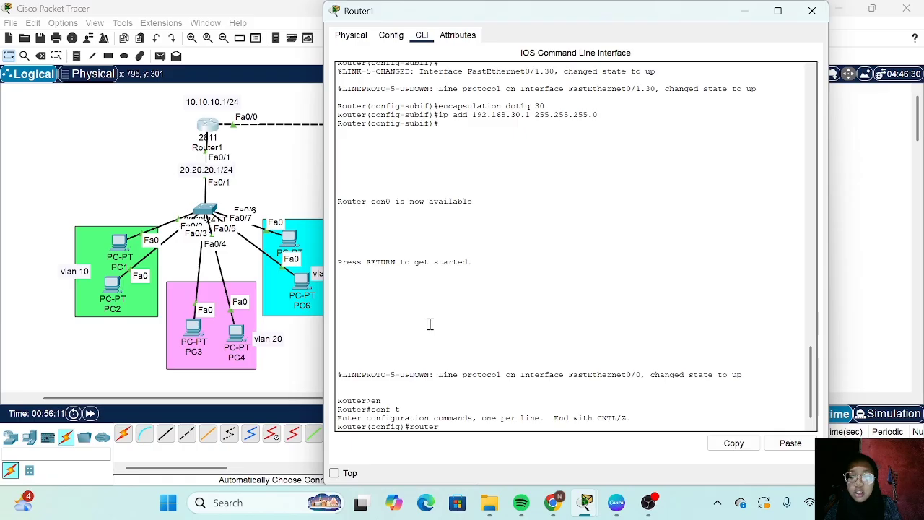
{"action": "type", "text": " ospf 1"}
{"action": "key", "text": "Return"}
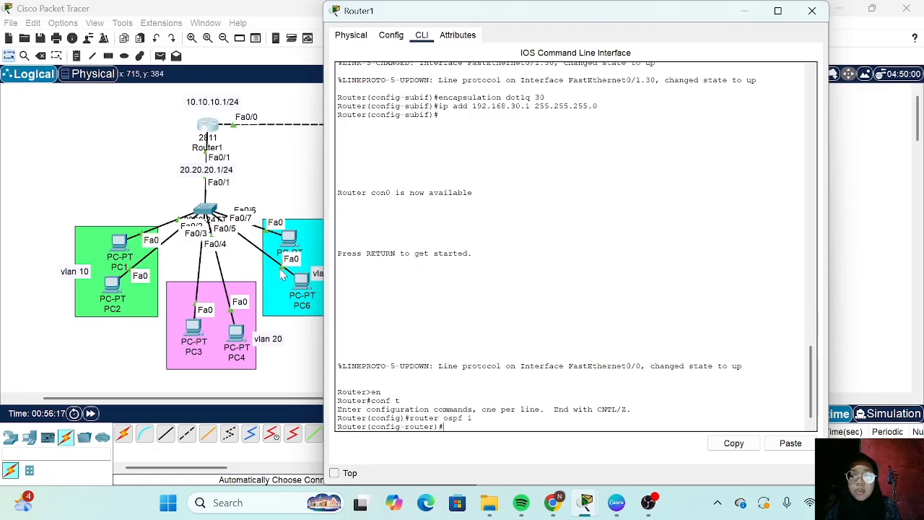
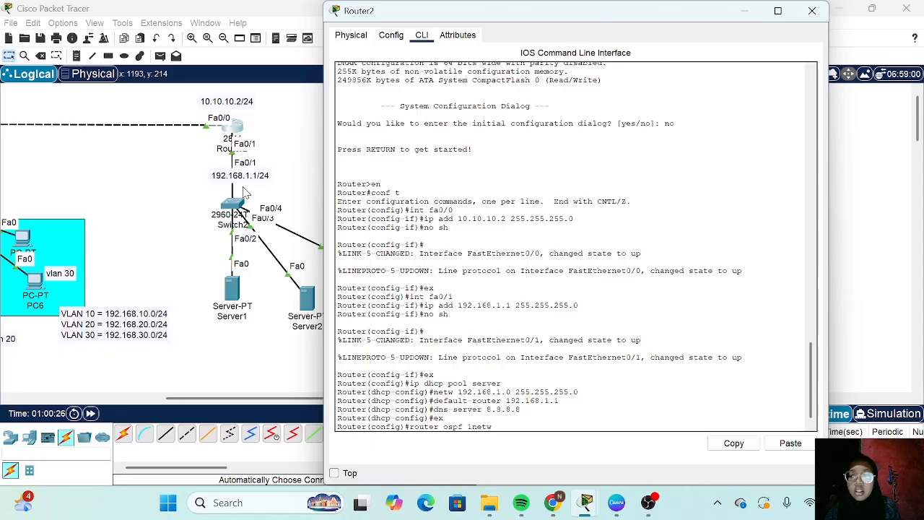
Remove the stray "netw" from Router2's unfinished command and run router ospf 1.
{"action": "key", "text": "BackSpace"}
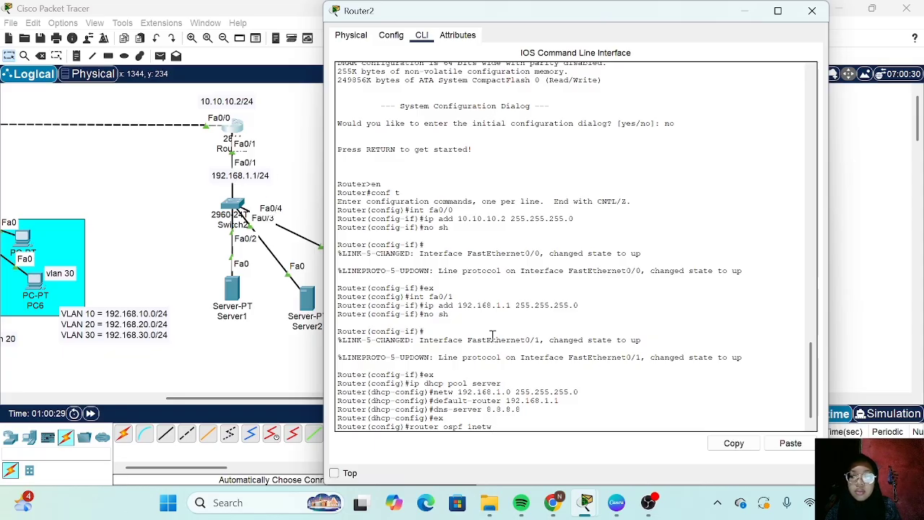
{"action": "key", "text": "BackSpace"}
{"action": "key", "text": "BackSpace"}
{"action": "key", "text": "BackSpace"}
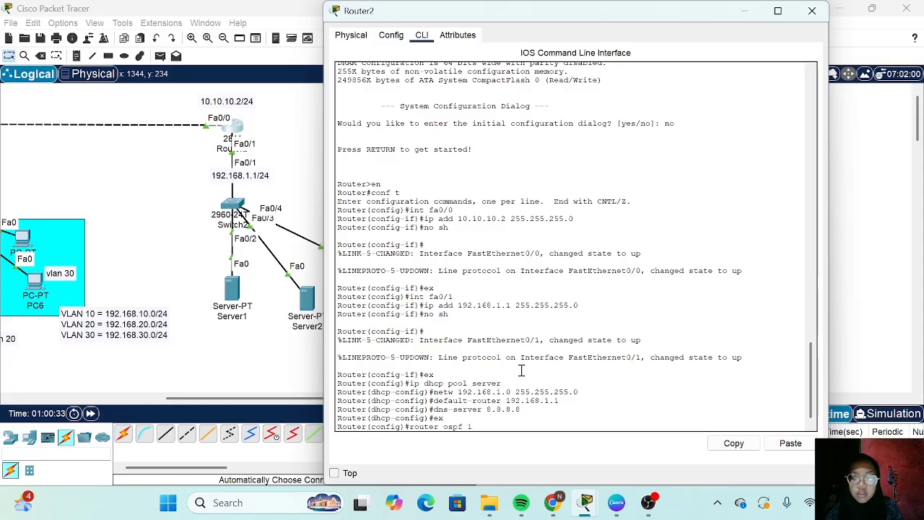
{"action": "key", "text": "Return"}
Advertise network 10.10.10.0 with wildcard mask 0.0.0.255 in area 0 of Router2's OSPF process.
{"action": "type", "text": "ex"}
{"action": "key", "text": "BackSpace"}
{"action": "key", "text": "BackSpace"}
{"action": "type", "text": "netw"}
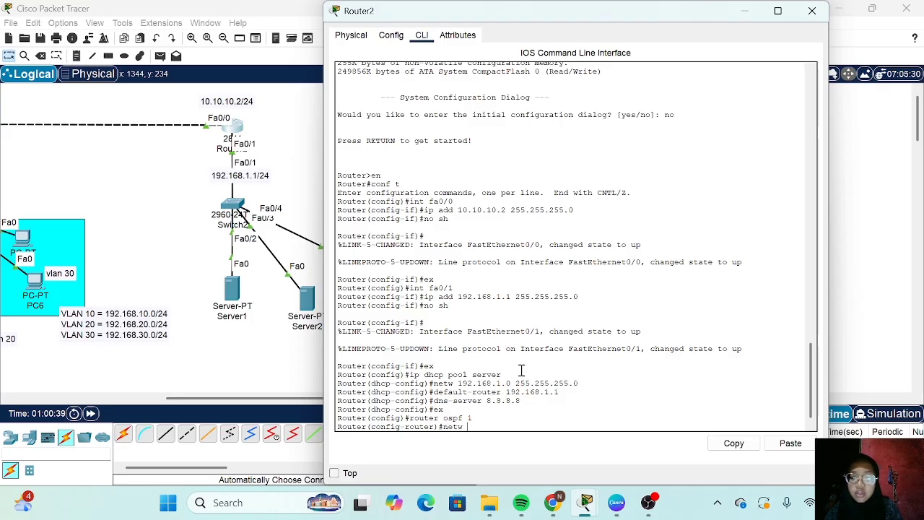
{"action": "type", "text": " 10.10.10.0"}
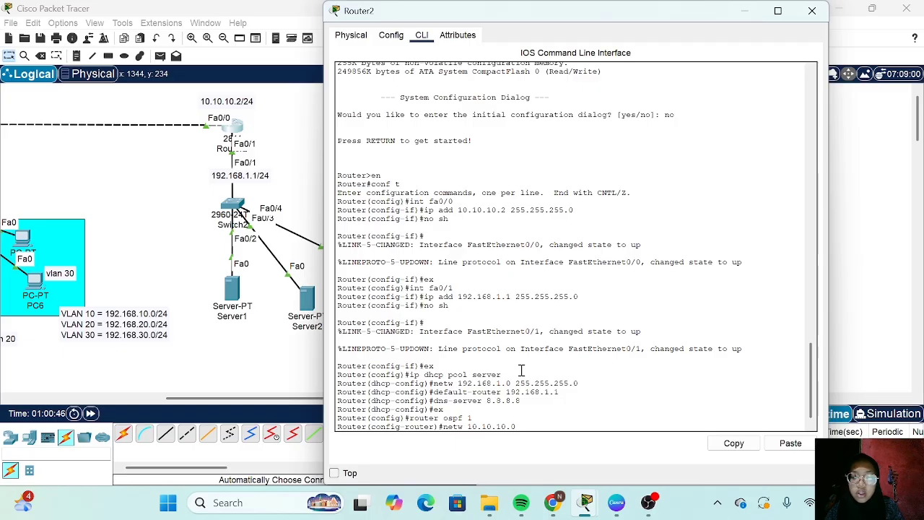
{"action": "type", "text": " 0.0.0.255 area 0"}
{"action": "key", "text": "Return"}
{"action": "key", "text": "Up"}
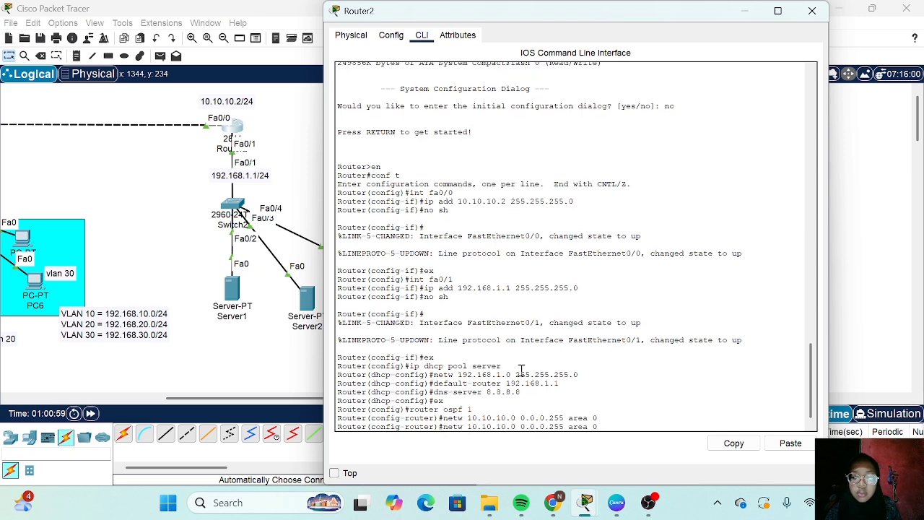
{"action": "key", "text": "Left"}
{"action": "key", "text": "Left"}
{"action": "key", "text": "Left"}
{"action": "key", "text": "Left"}
{"action": "key", "text": "Left"}
{"action": "key", "text": "Left"}
{"action": "key", "text": "Left"}
{"action": "key", "text": "Left"}
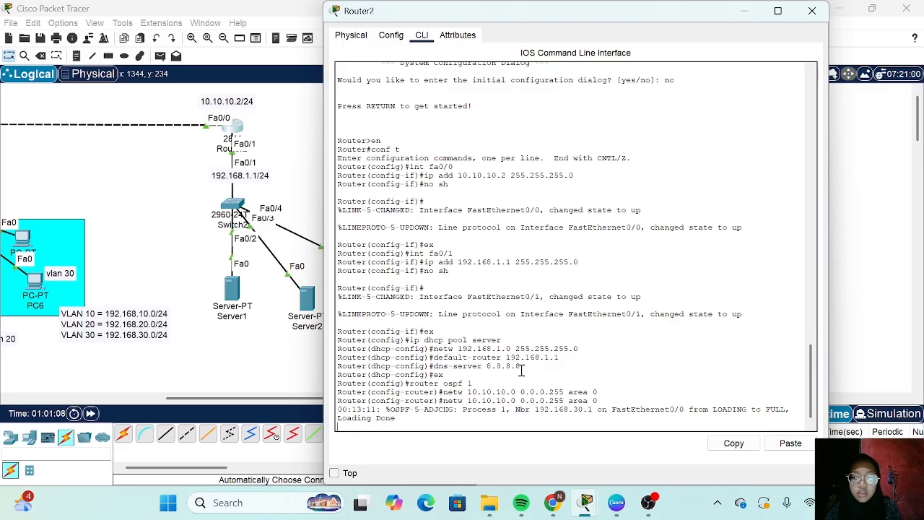
{"action": "key", "text": "Return"}
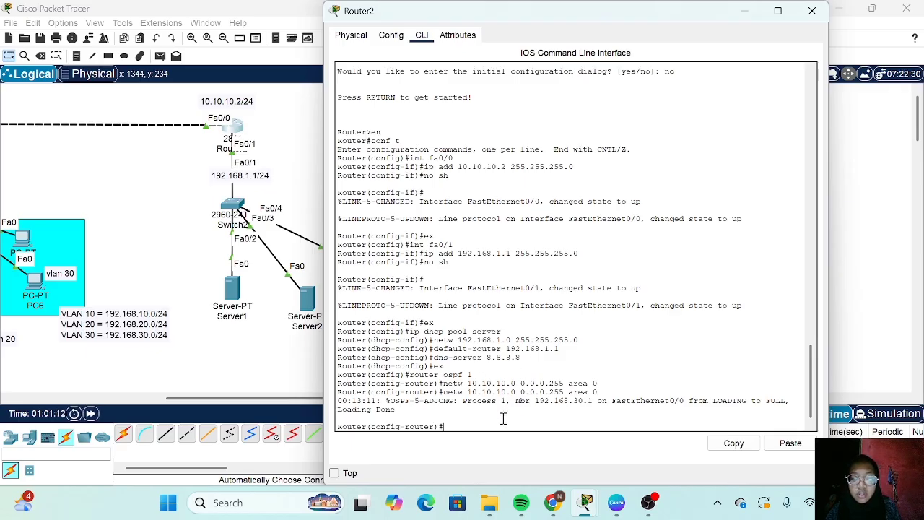
Advertise network 192.168.1.0 with wildcard mask 0.0.0.255 in area 0 of Router2's OSPF process.
{"action": "key", "text": "Up"}
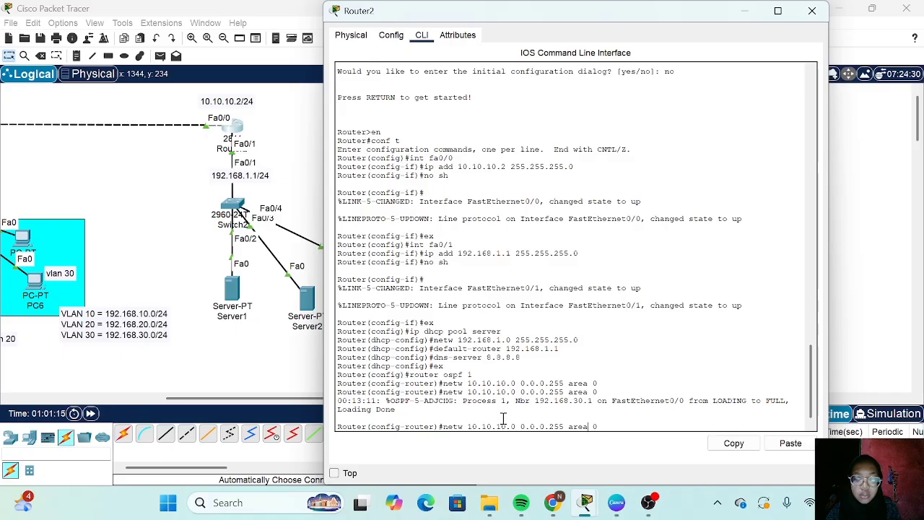
{"action": "key", "text": "BackSpace"}
{"action": "key", "text": "BackSpace"}
{"action": "key", "text": "BackSpace"}
{"action": "key", "text": "BackSpace"}
{"action": "key", "text": "BackSpace"}
{"action": "key", "text": "BackSpace"}
{"action": "key", "text": "BackSpace"}
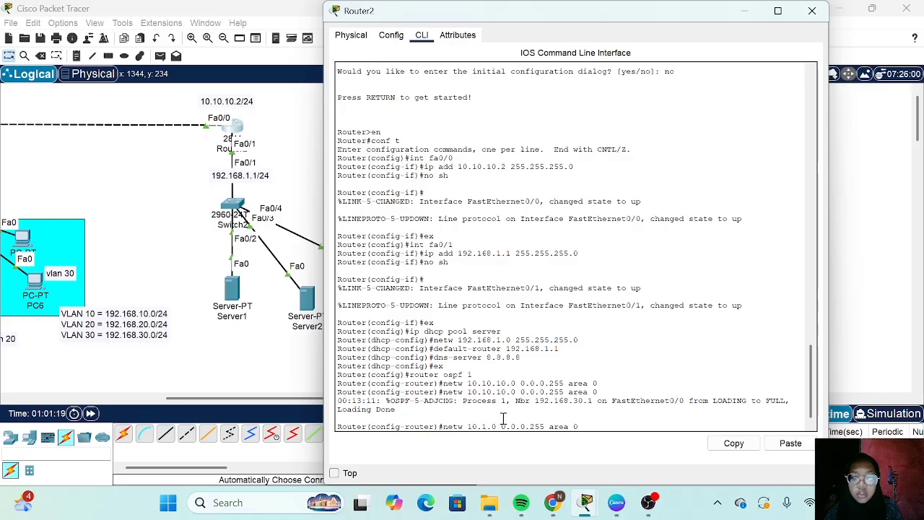
{"action": "type", "text": "92.168."}
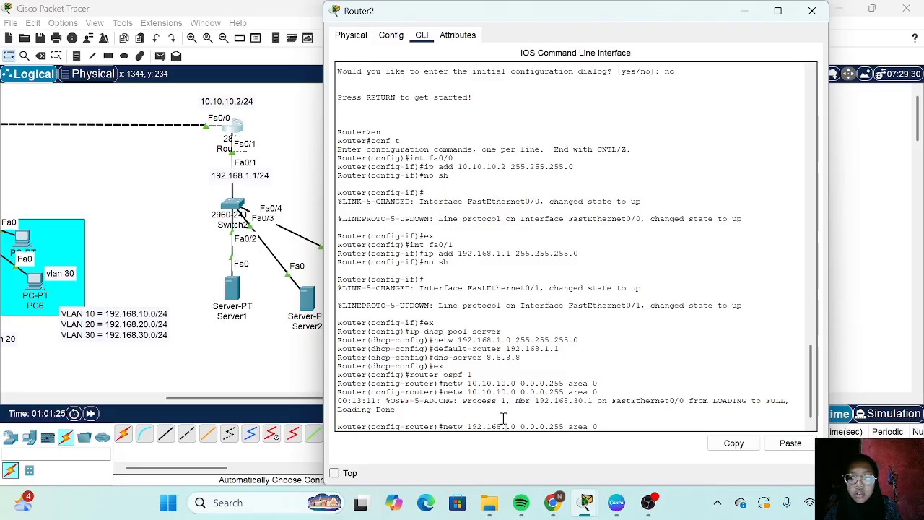
{"action": "type", "text": "1"}
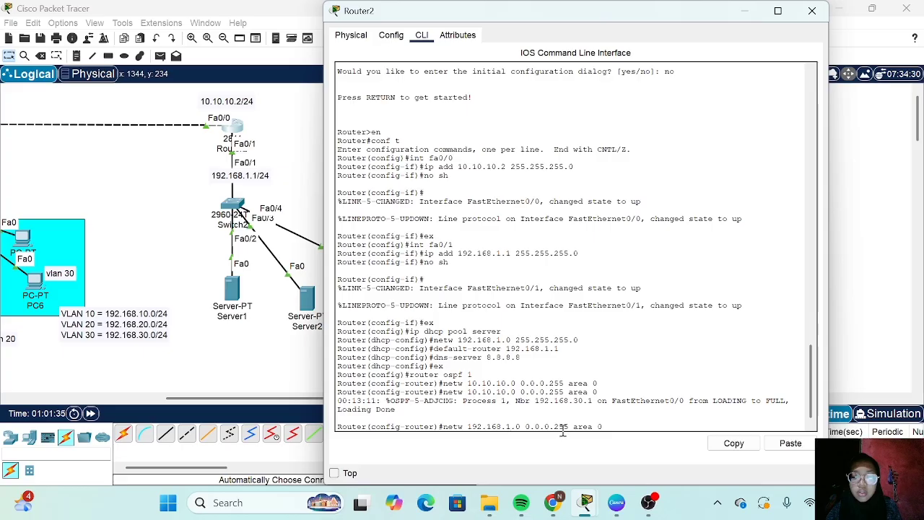
{"action": "key", "text": "Return"}
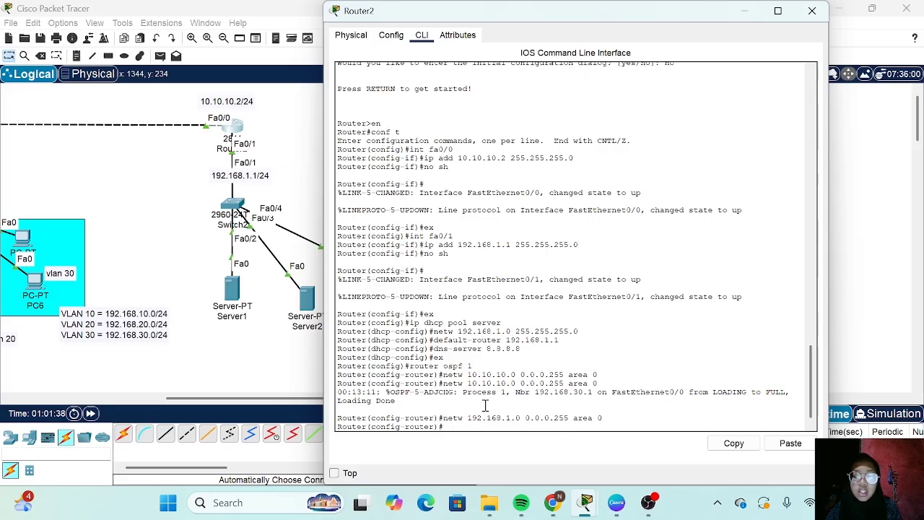
Display Router2's IP routing table with do sh ip route and highlight the OSPF routes to the VLAN networks.
{"action": "type", "text": "do sh ip route"}
{"action": "key", "text": "Return"}
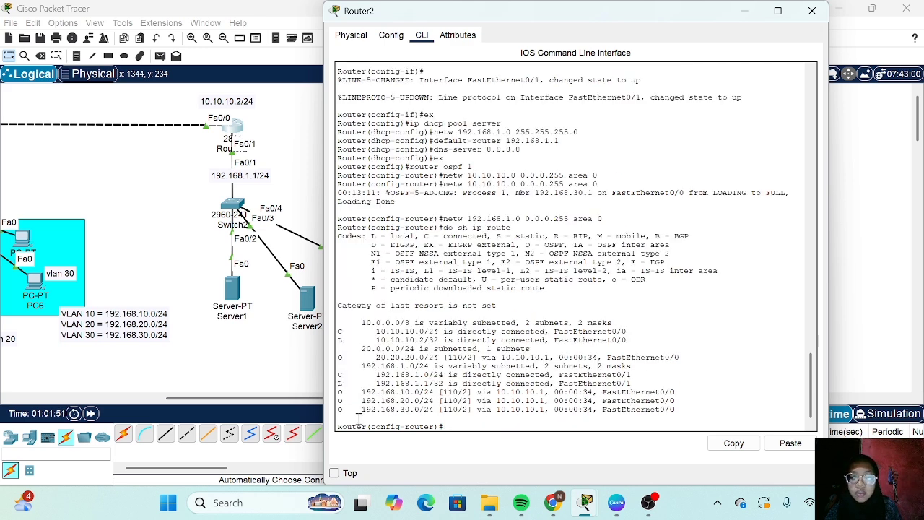
{"action": "left_click_drag", "start_coordinate": [338, 393], "coordinate": [557, 417]}
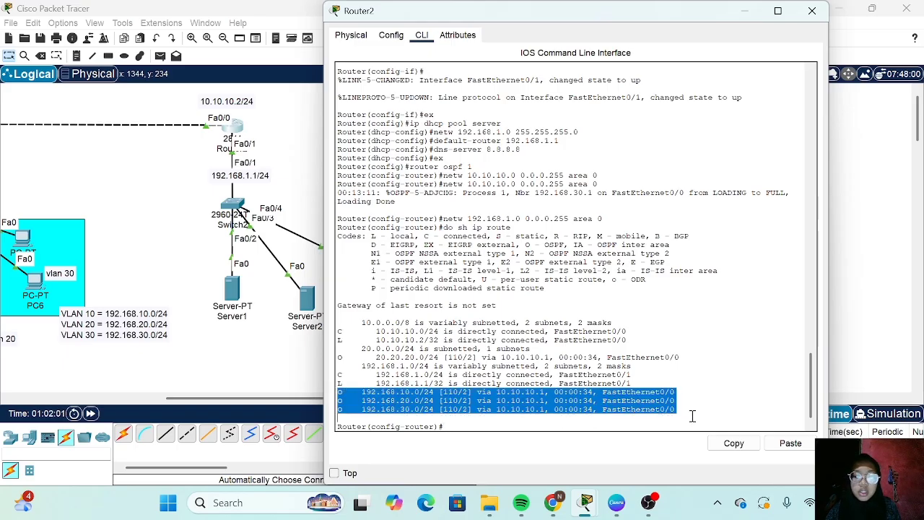
Send a simple PDU from Server1 to PC5 to test connectivity between the two sites.
{"action": "left_click", "coordinate": [296, 204]}
{"action": "scroll", "coordinate": [227, 237], "scroll_direction": "left", "scroll_amount": 5}
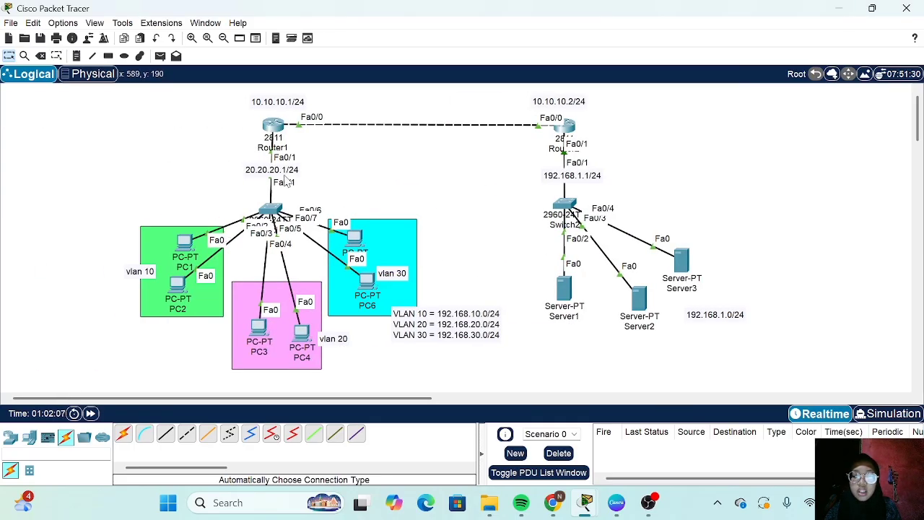
{"action": "left_click", "coordinate": [159, 56]}
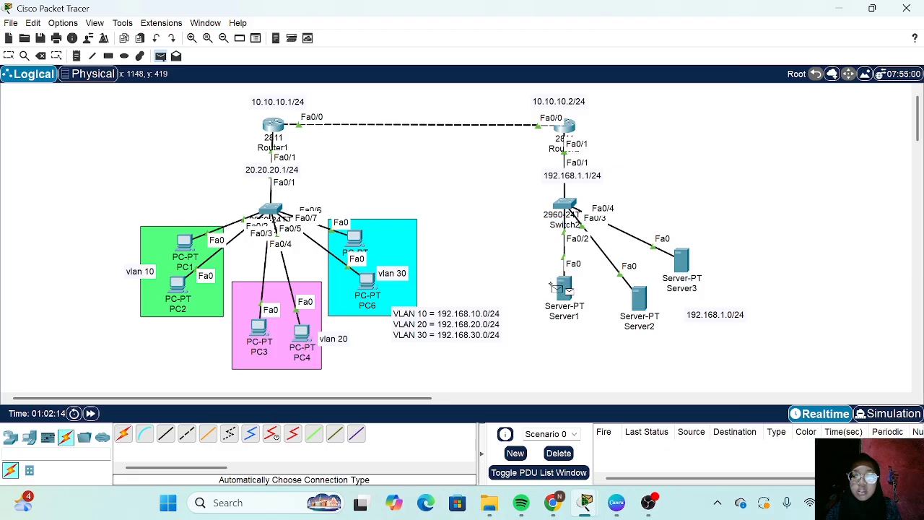
{"action": "left_click", "coordinate": [556, 287]}
{"action": "left_click", "coordinate": [356, 238]}
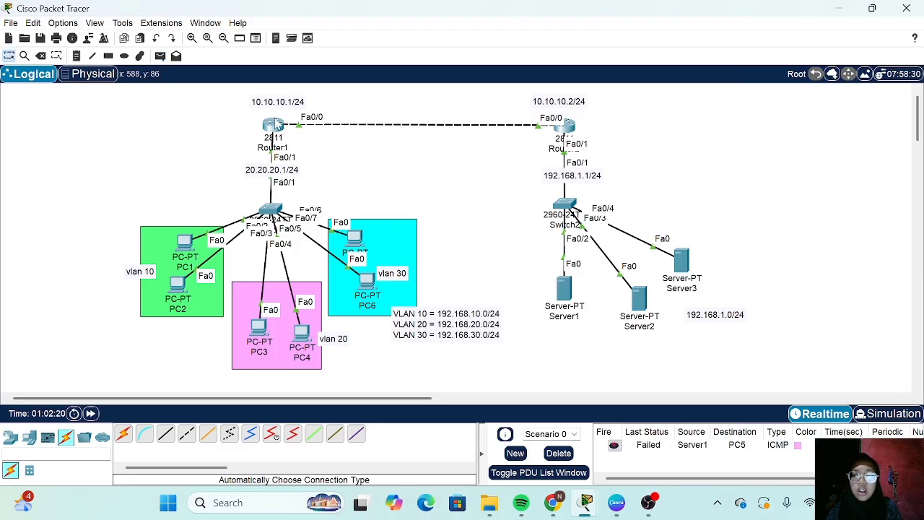
Repeat the connectivity test with another simple PDU from Server1 to PC5.
{"action": "left_click", "coordinate": [160, 56]}
{"action": "left_click", "coordinate": [565, 285]}
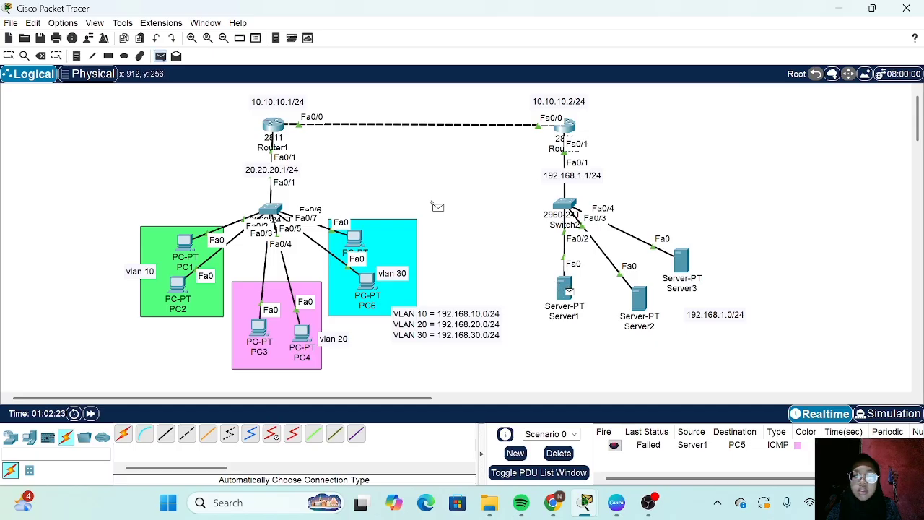
{"action": "left_click", "coordinate": [354, 239]}
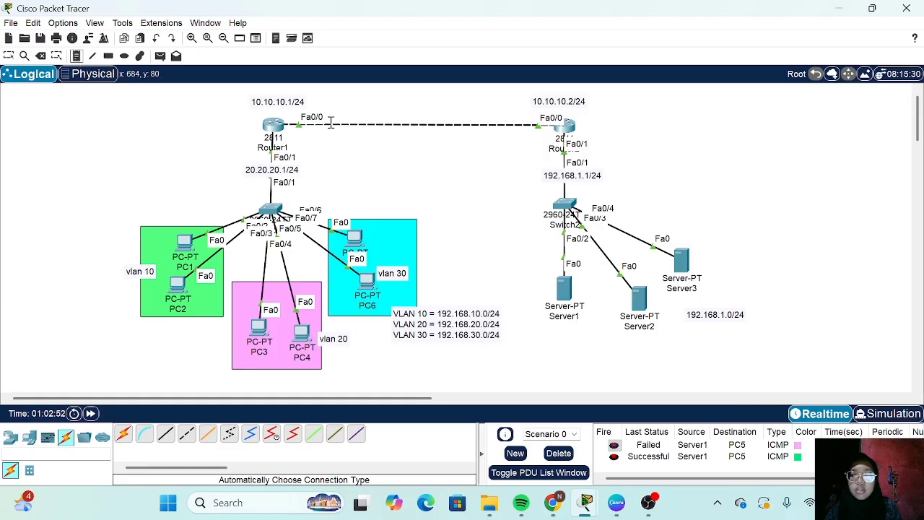
Add a two-line note reading "STANDARD =" and "EXTENDED =" to the topology and place it beside Router1.
{"action": "left_click", "coordinate": [348, 155]}
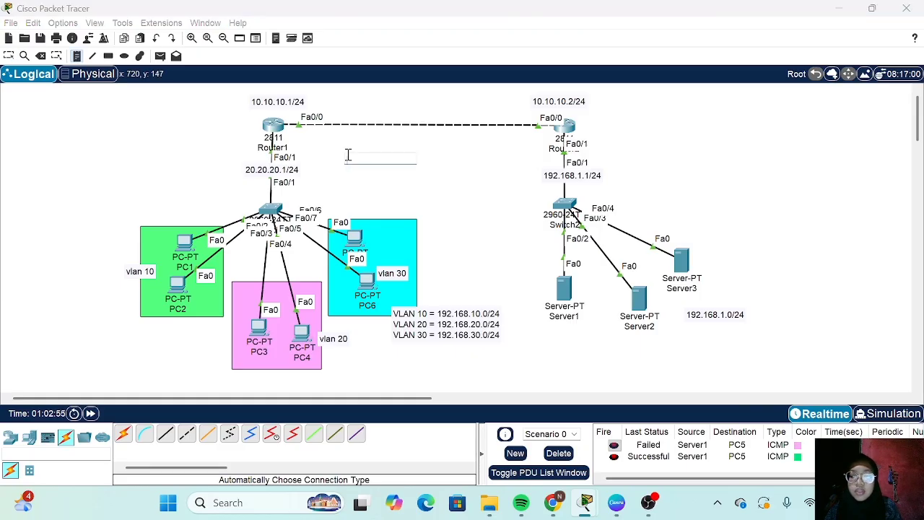
{"action": "type", "text": "STANDA"}
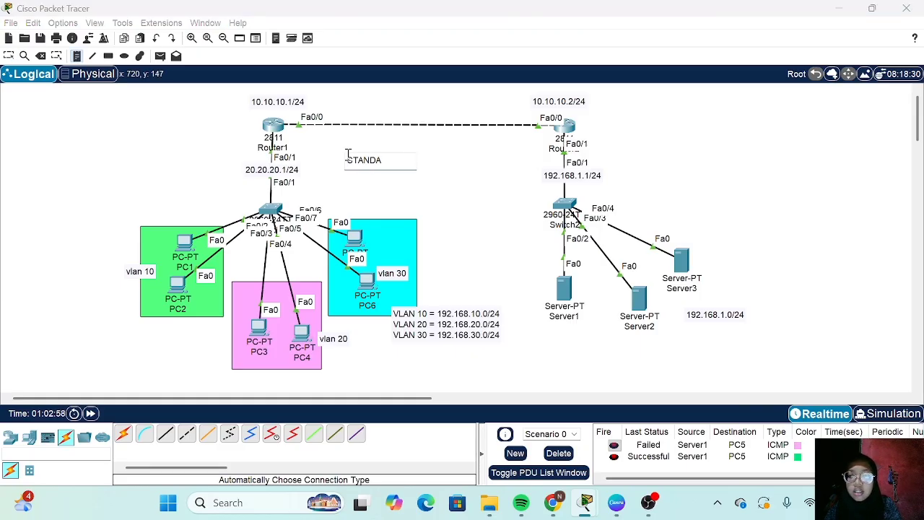
{"action": "type", "text": "RD ="}
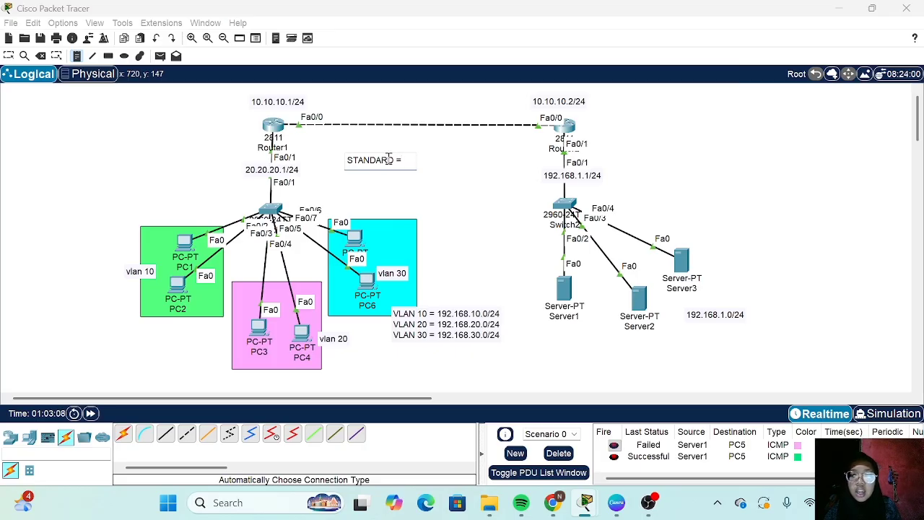
{"action": "key", "text": "Return"}
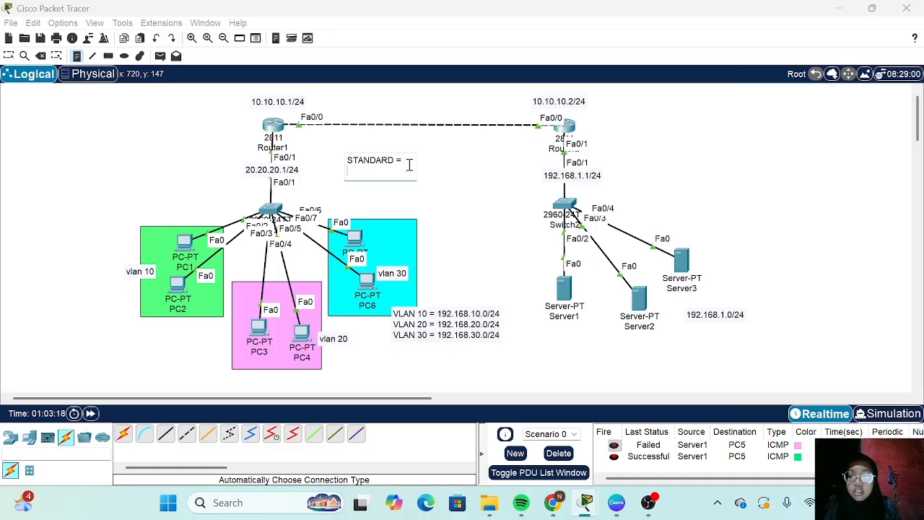
{"action": "type", "text": "EXTENDED ="}
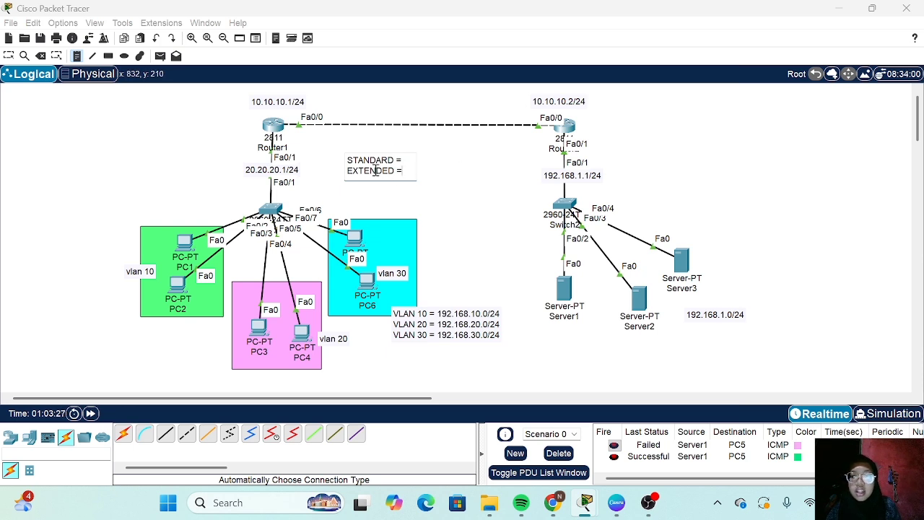
{"action": "left_click", "coordinate": [9, 56]}
{"action": "left_click_drag", "start_coordinate": [364, 165], "coordinate": [167, 128]}
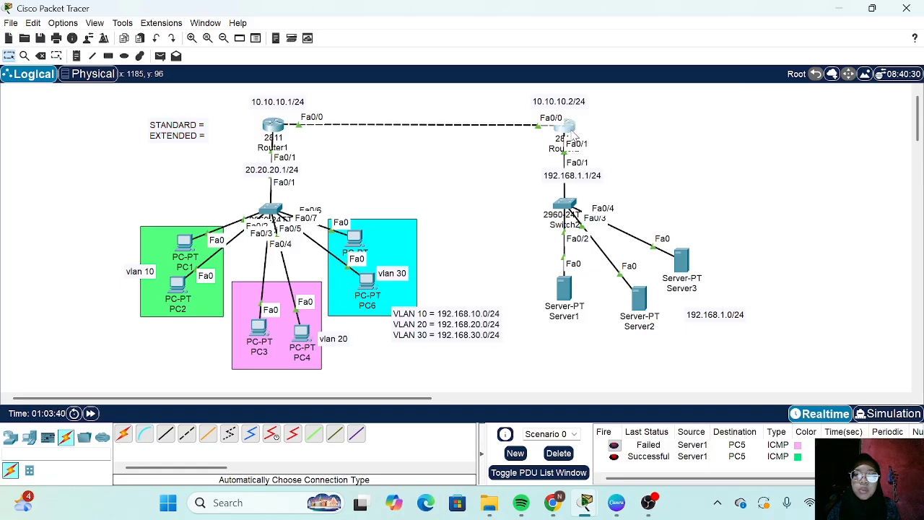
Open Router2's command line and leave OSPF configuration for global configuration mode.
{"action": "left_click", "coordinate": [565, 126]}
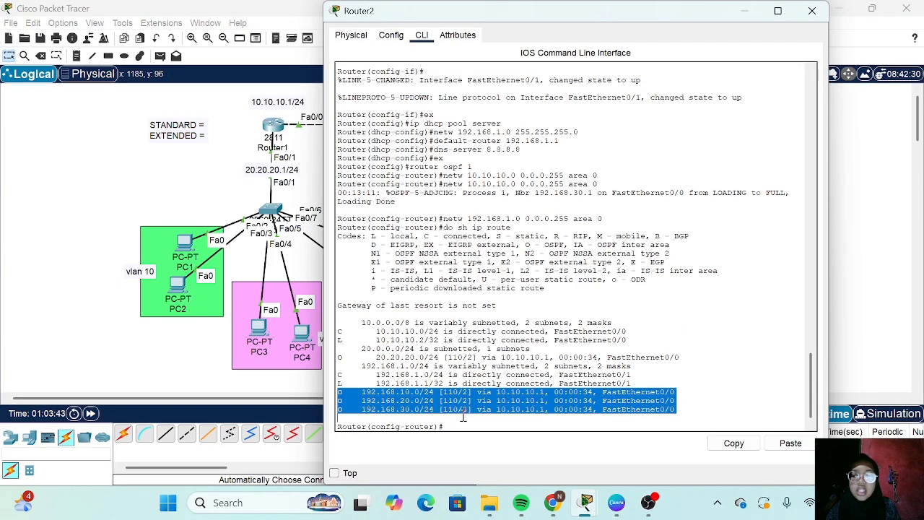
{"action": "left_click", "coordinate": [466, 424]}
{"action": "type", "text": "ex"}
{"action": "key", "text": "Return"}
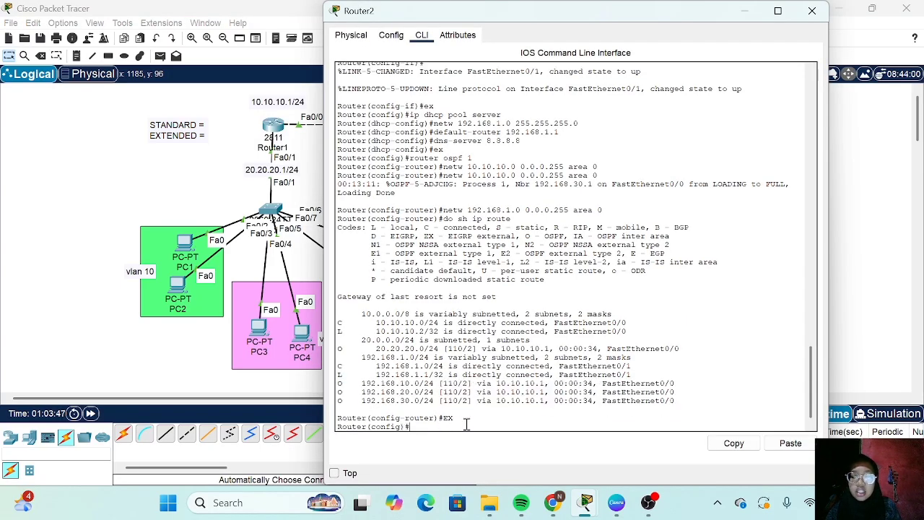
Query the available access list number ranges on Router2 with access-list ?
{"action": "type", "text": "ACC"}
{"action": "key", "text": "BackSpace"}
{"action": "key", "text": "BackSpace"}
{"action": "key", "text": "BackSpace"}
{"action": "type", "text": "acccess"}
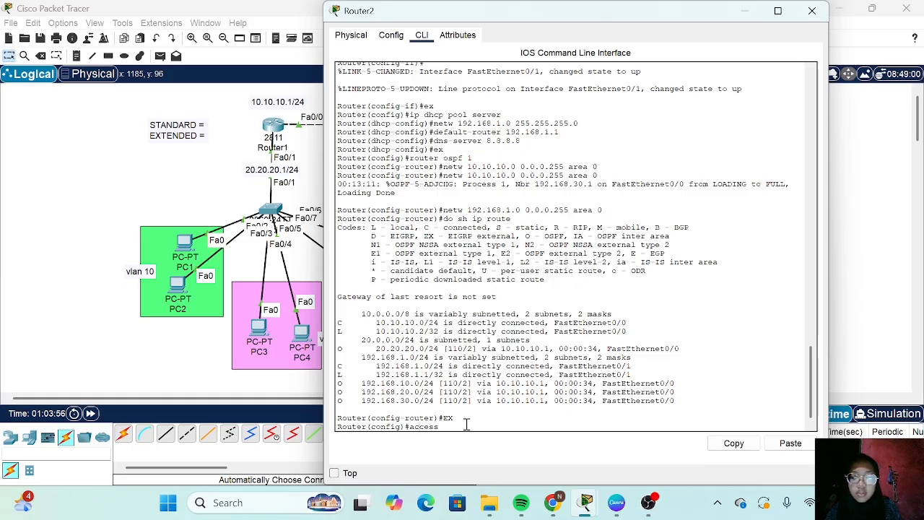
{"action": "type", "text": "-list"}
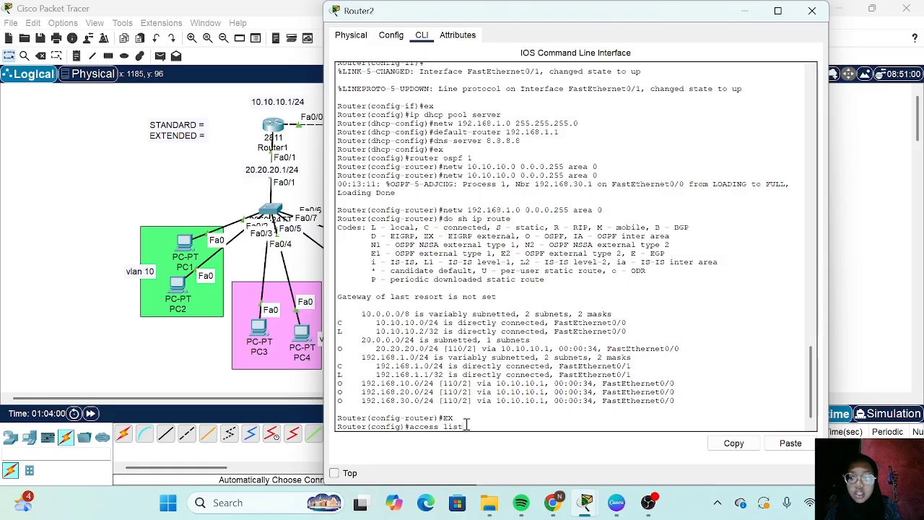
{"action": "type", "text": " ?"}
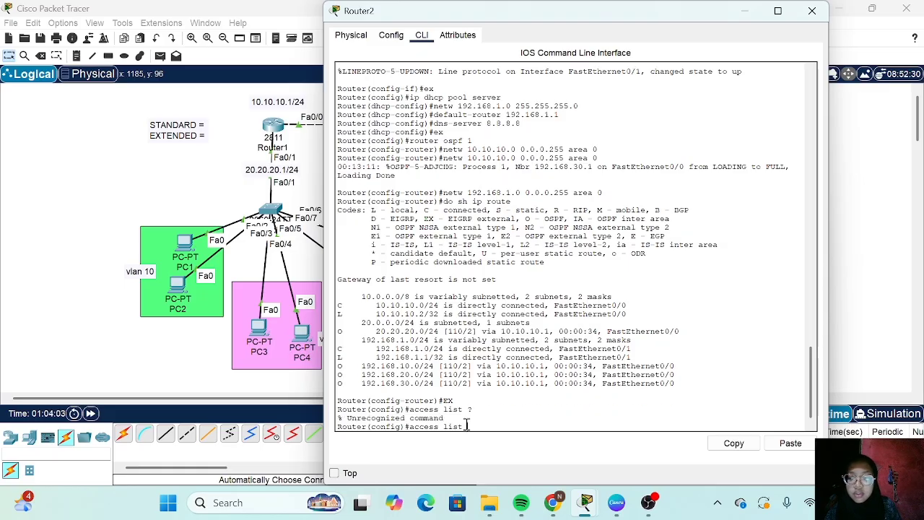
{"action": "key", "text": "Left"}
{"action": "key", "text": "Left"}
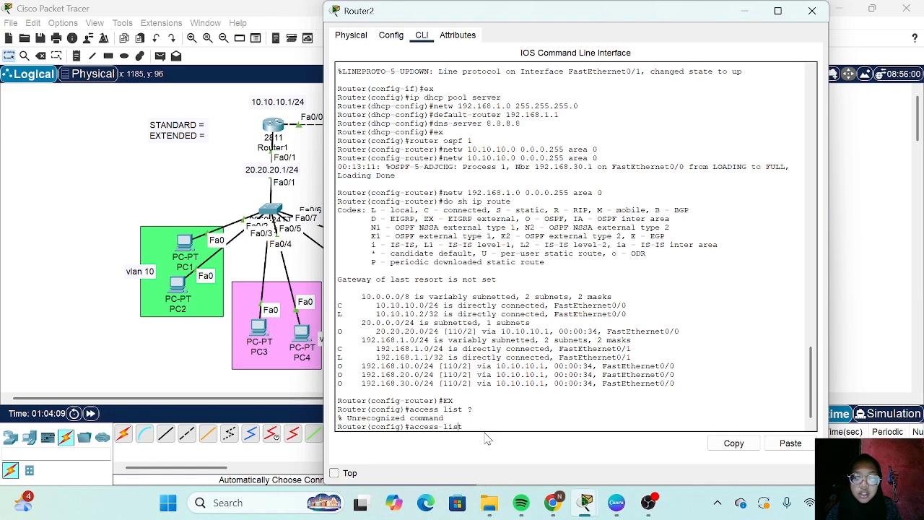
{"action": "type", "text": "?"}
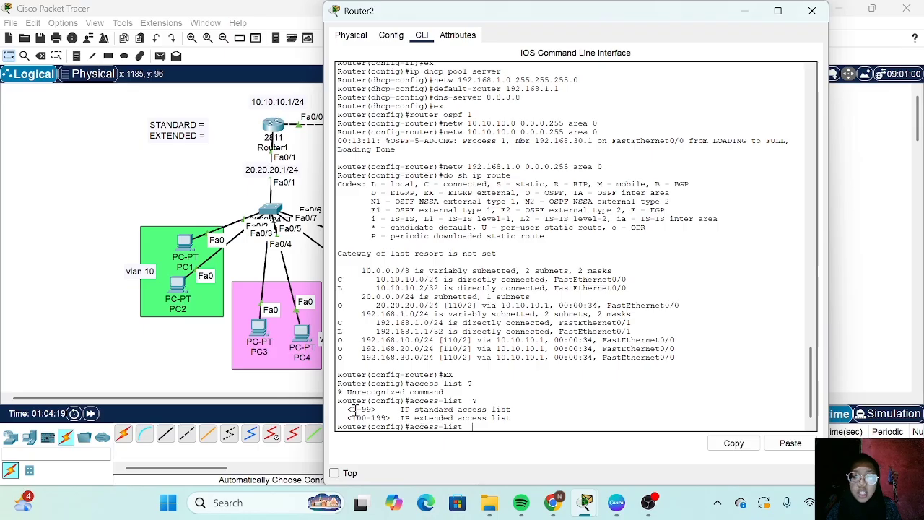
Highlight the standard access list range and query the available actions with access-list 1 ?
{"action": "left_click_drag", "start_coordinate": [348, 409], "coordinate": [376, 410]}
{"action": "left_click", "coordinate": [470, 427]}
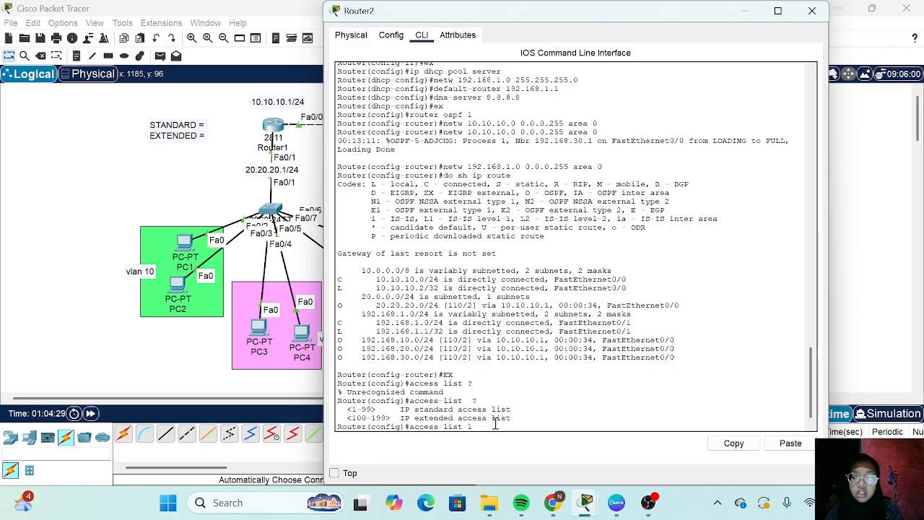
{"action": "type", "text": "?"}
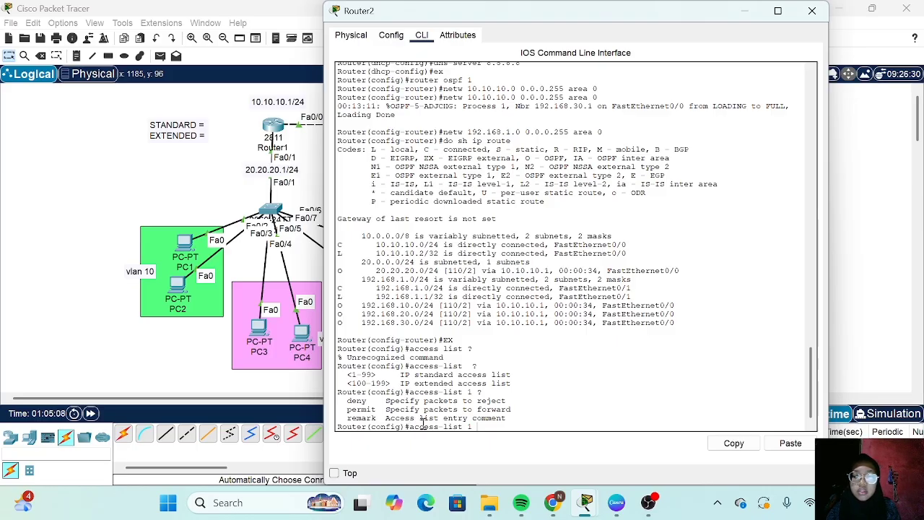
Create standard access list 1 on Router2 with a rule denying network 192.168.30.0 with wildcard mask 0.0.0.255.
{"action": "type", "text": "deny"}
{"action": "key", "text": "Return"}
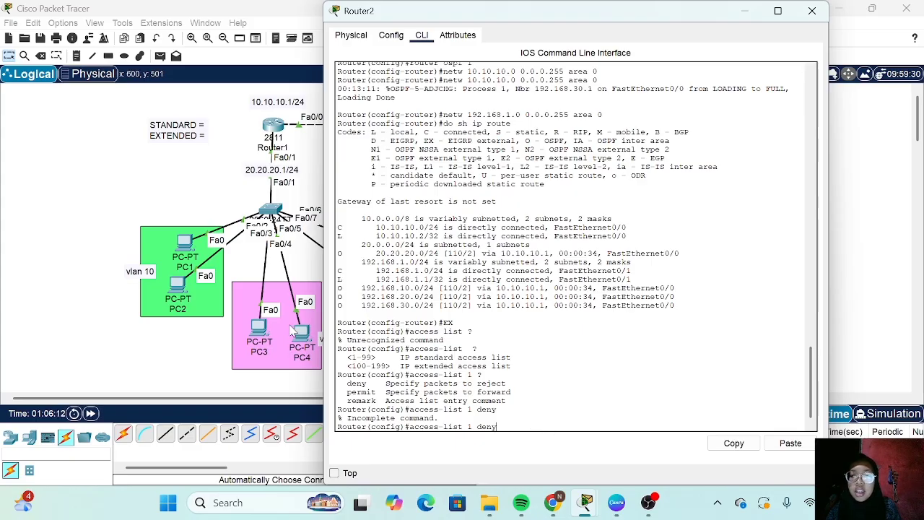
{"action": "scroll", "coordinate": [284, 213], "scroll_direction": "right", "scroll_amount": 3}
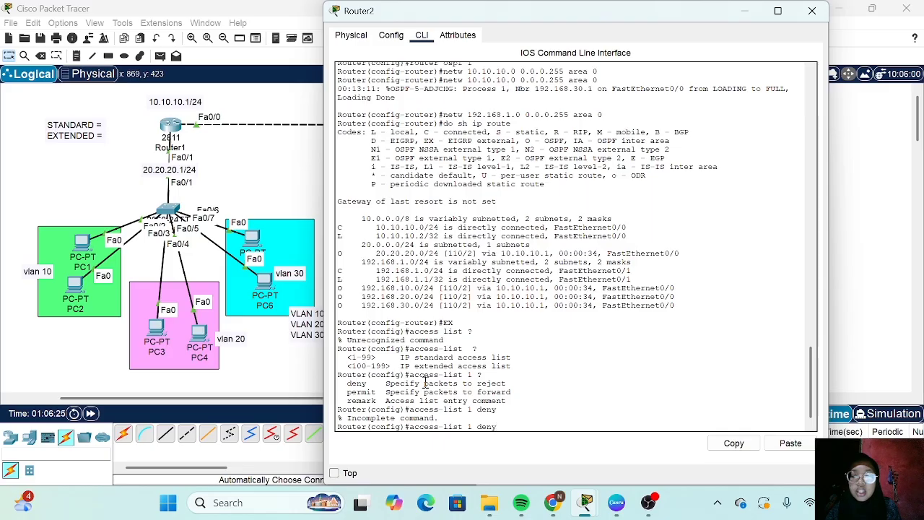
{"action": "type", "text": "2.1"}
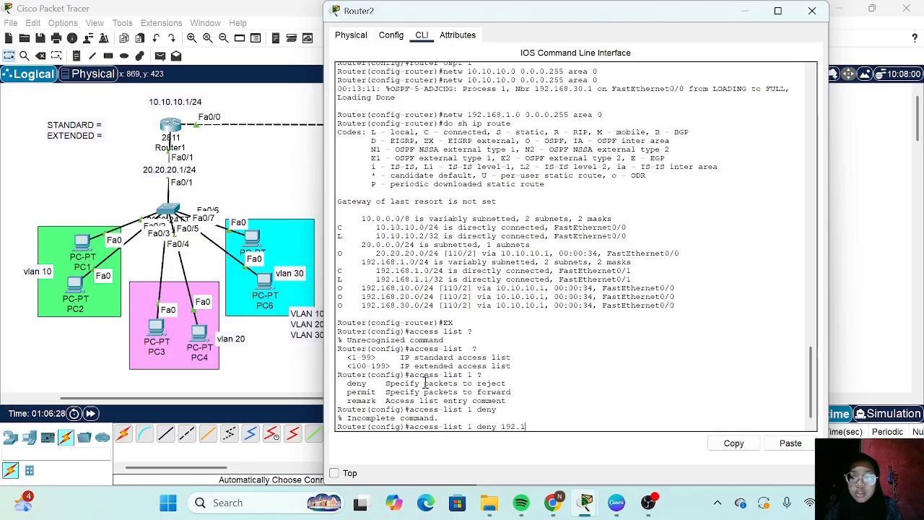
{"action": "type", "text": "68.30."}
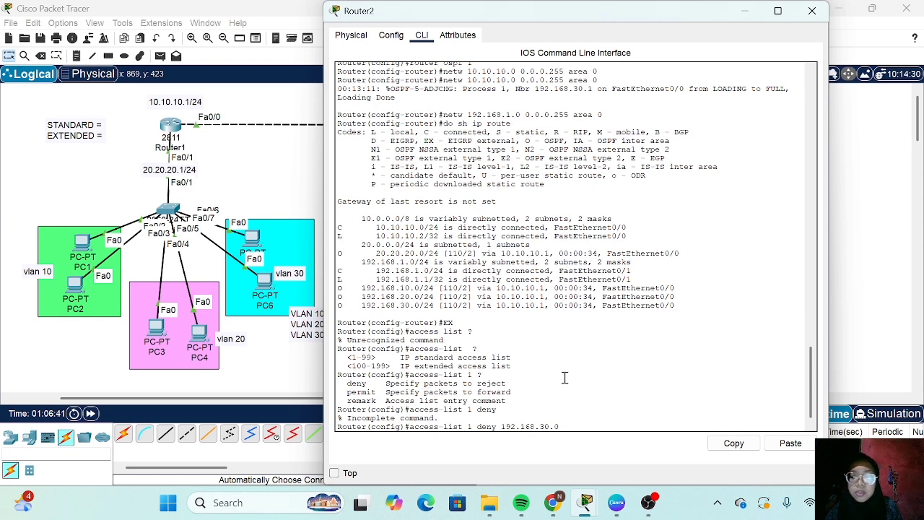
{"action": "type", "text": "0.0."}
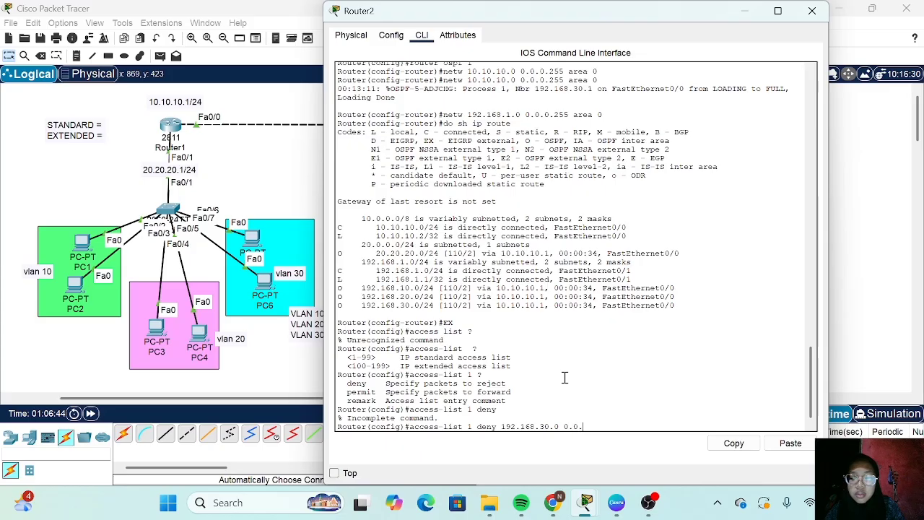
{"action": "type", "text": "0.255"}
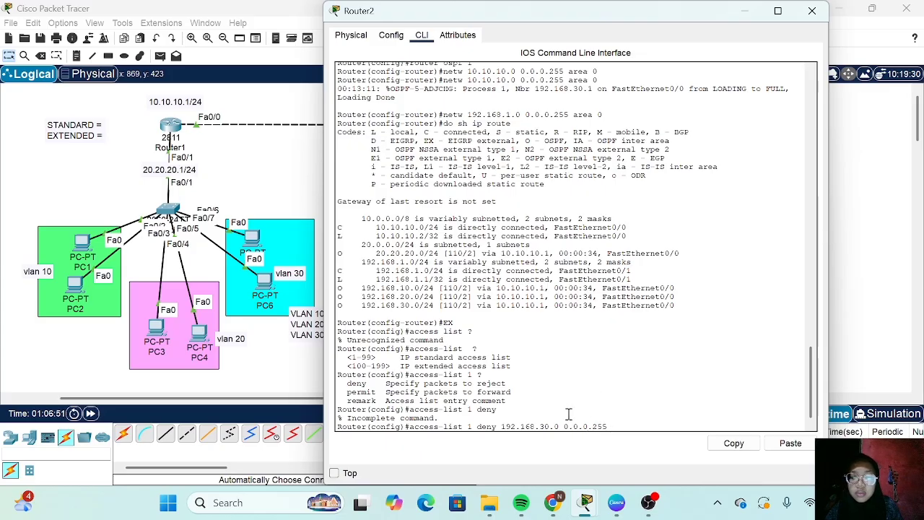
{"action": "key", "text": "Return"}
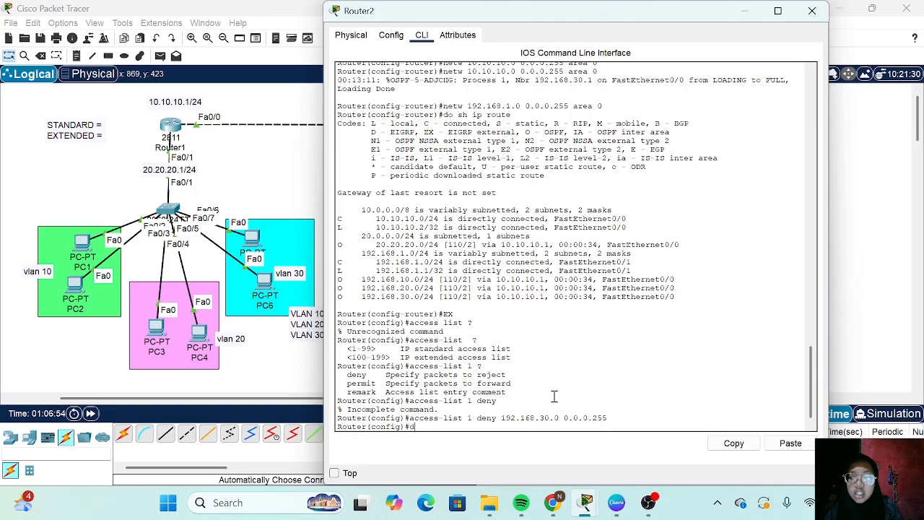
Display Router2's configured access lists with do sh access-list.
{"action": "type", "text": "do sh acces "}
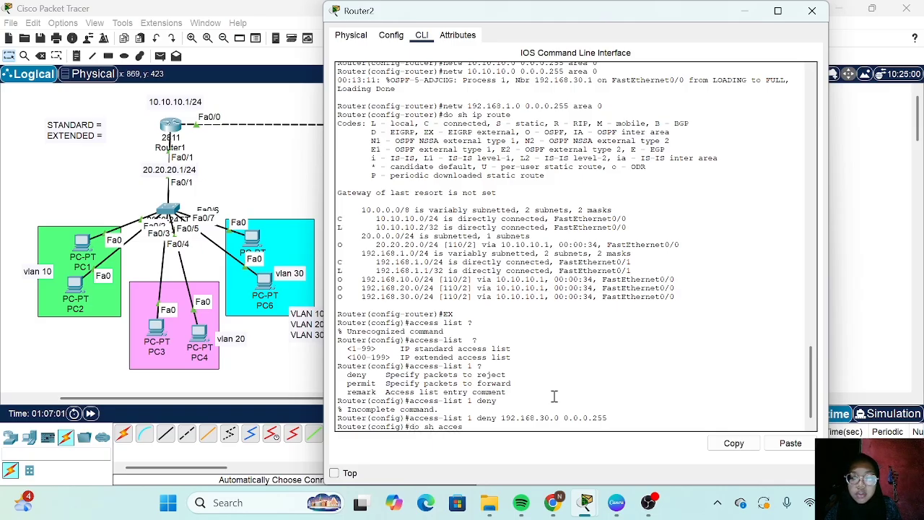
{"action": "type", "text": "s-list"}
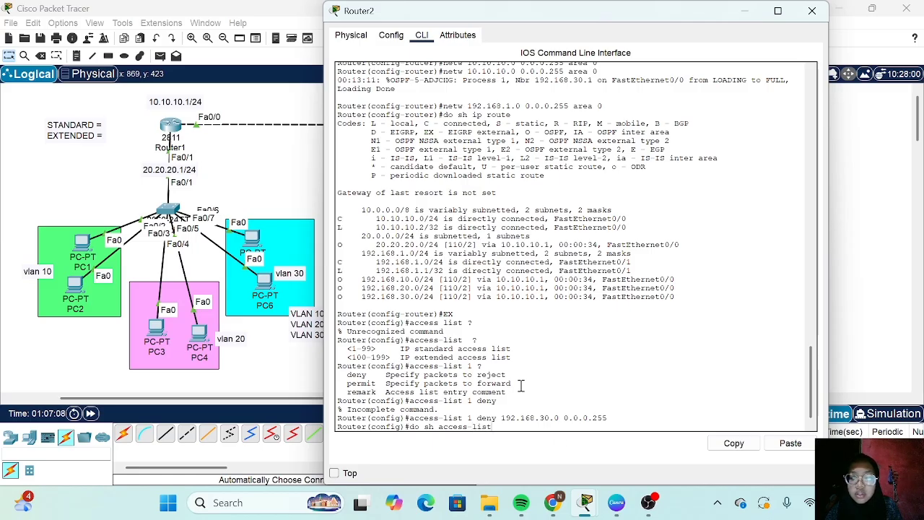
{"action": "key", "text": "Return"}
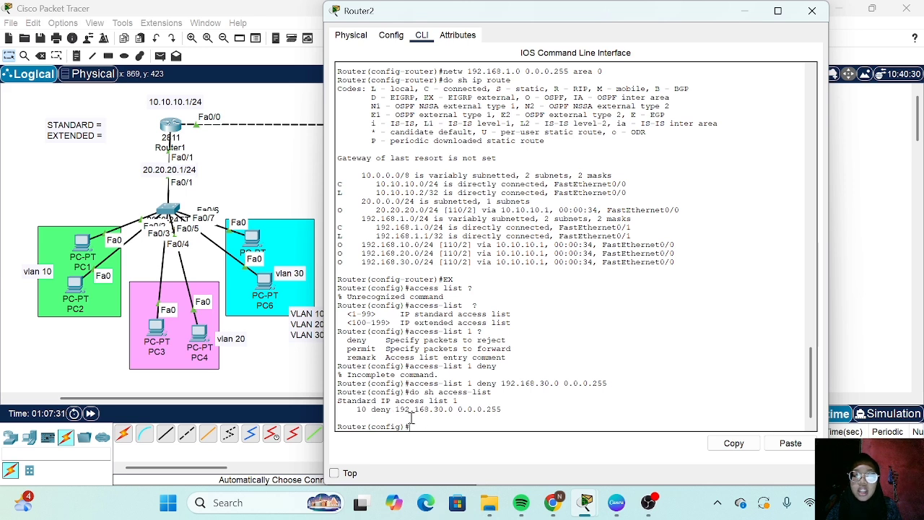
Add a permit any rule to access list 1 on Router2.
{"action": "type", "text": "access "}
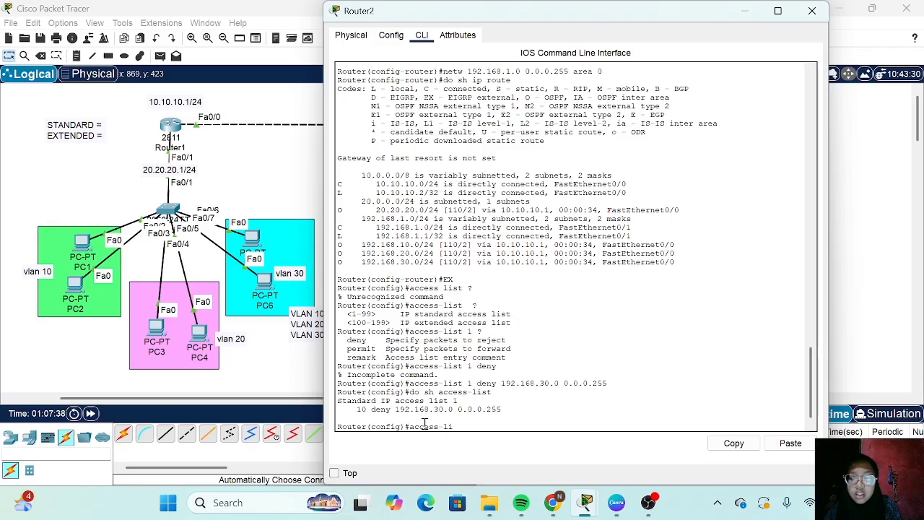
{"action": "type", "text": "list 1"}
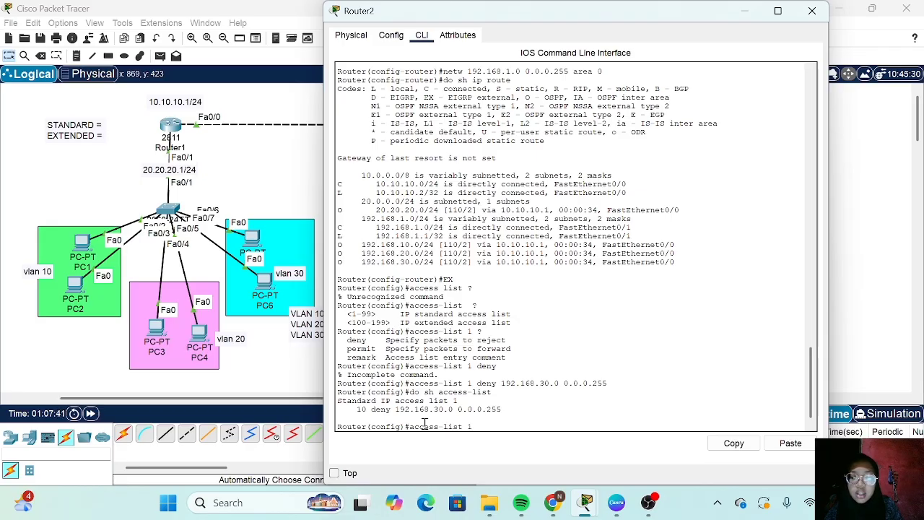
{"action": "type", "text": " permit any"}
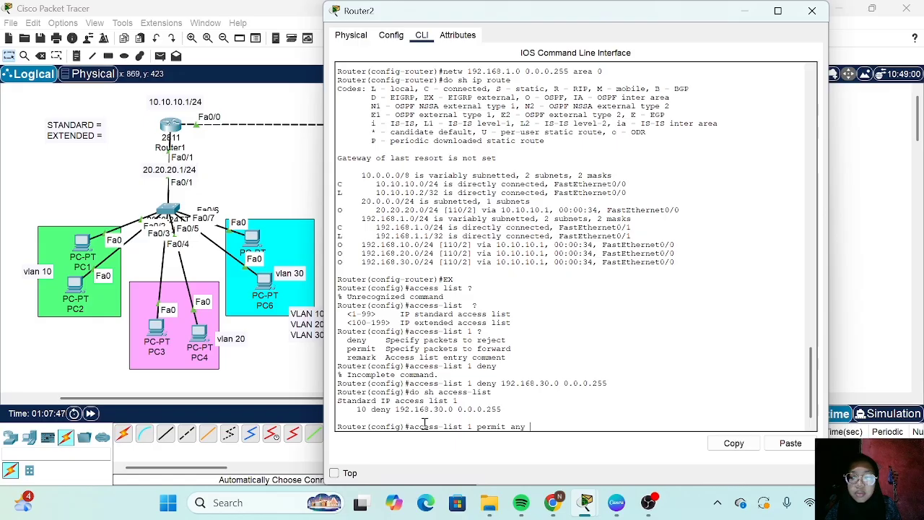
{"action": "key", "text": "Return"}
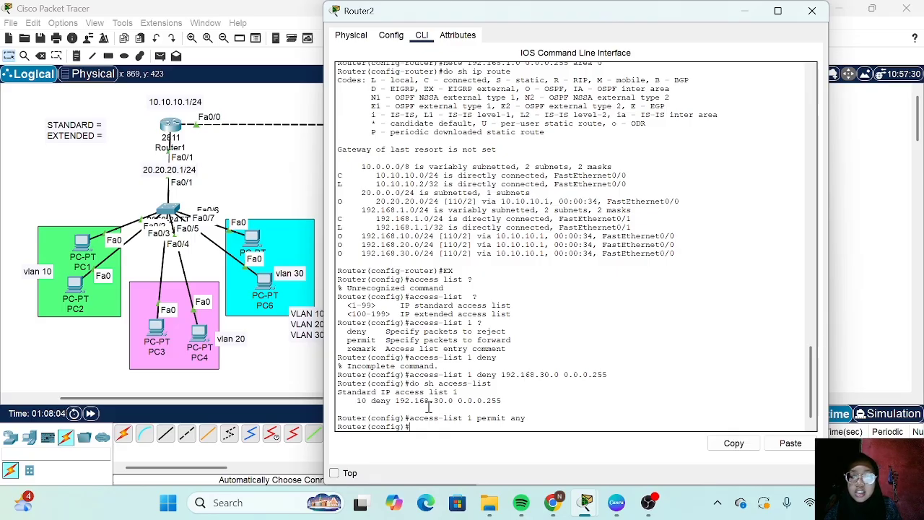
Apply access list 1 to outbound traffic on Router2's FastEthernet0/1 interface with ip access-group 1 out.
{"action": "scroll", "coordinate": [275, 340], "scroll_direction": "right", "scroll_amount": 10}
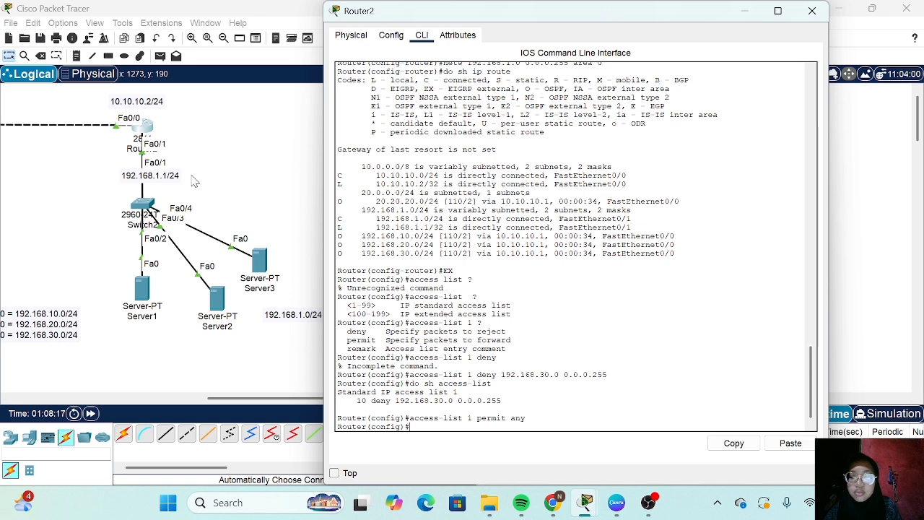
{"action": "type", "text": "int fa0/1"}
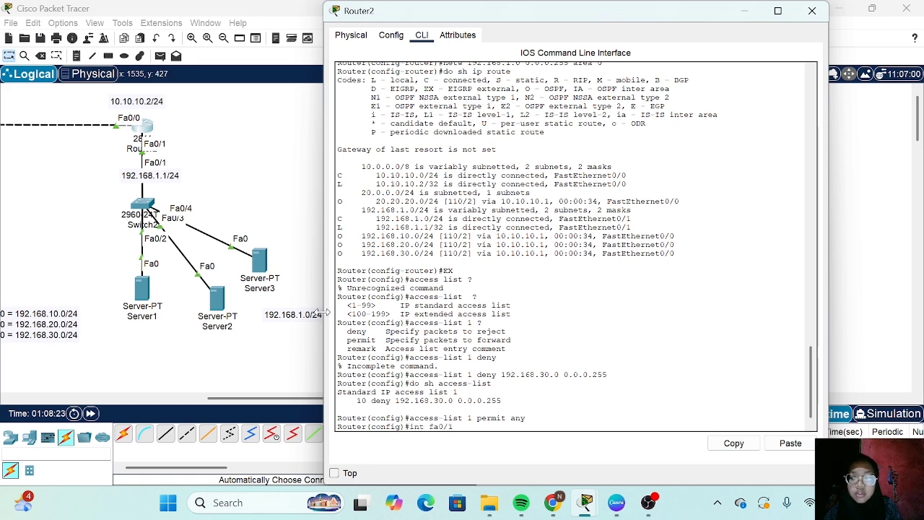
{"action": "key", "text": "Return"}
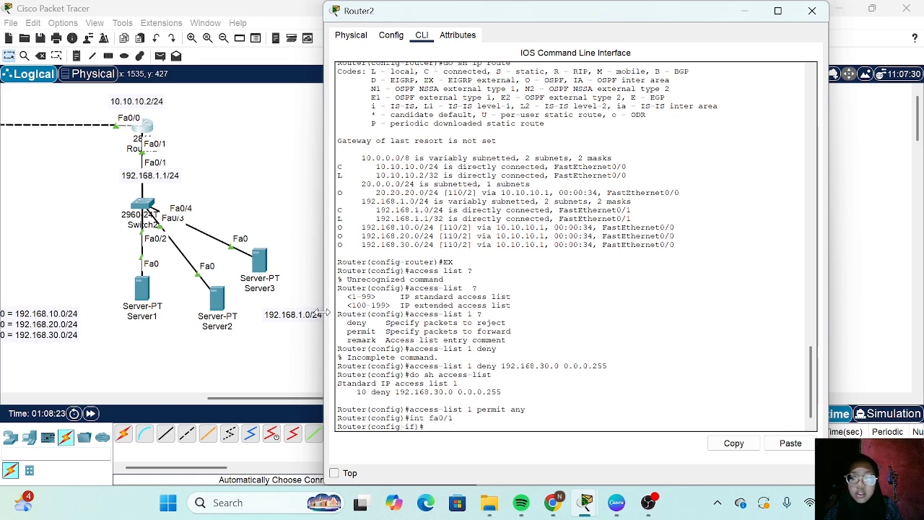
{"action": "type", "text": "ip "}
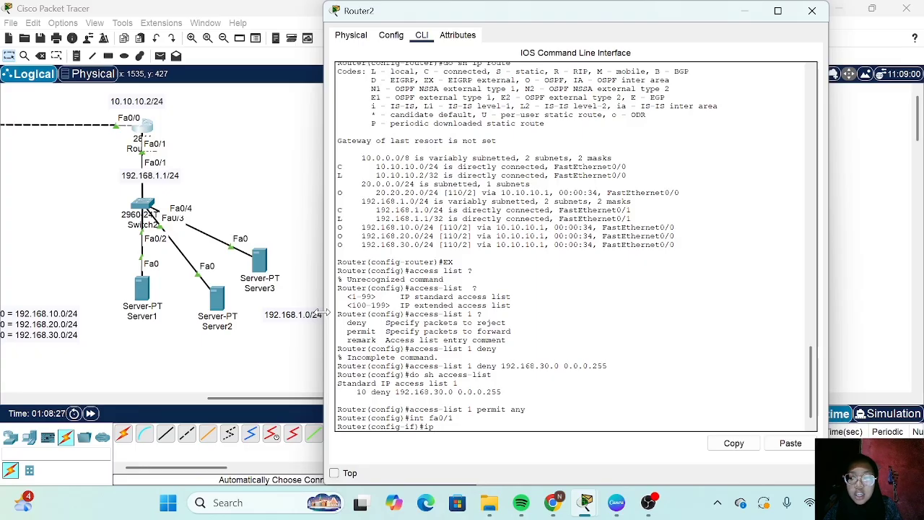
{"action": "type", "text": "access-group"}
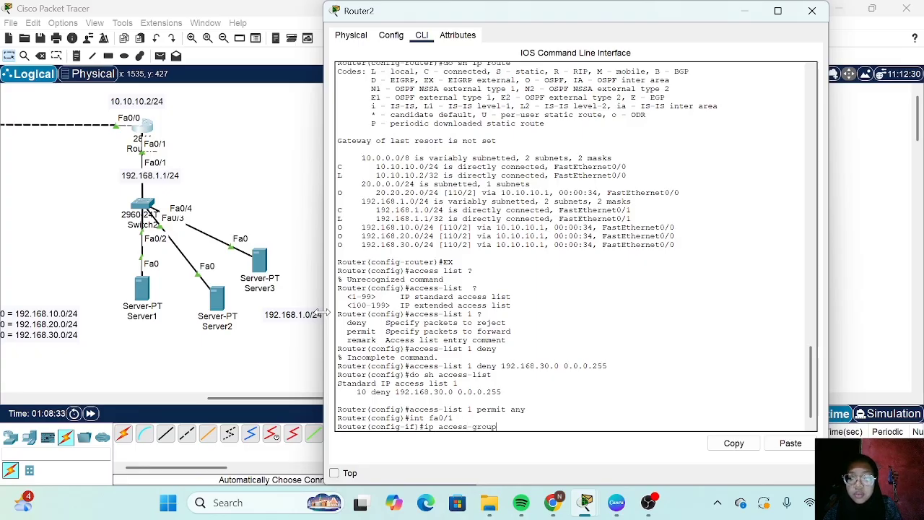
{"action": "type", "text": " 1 out"}
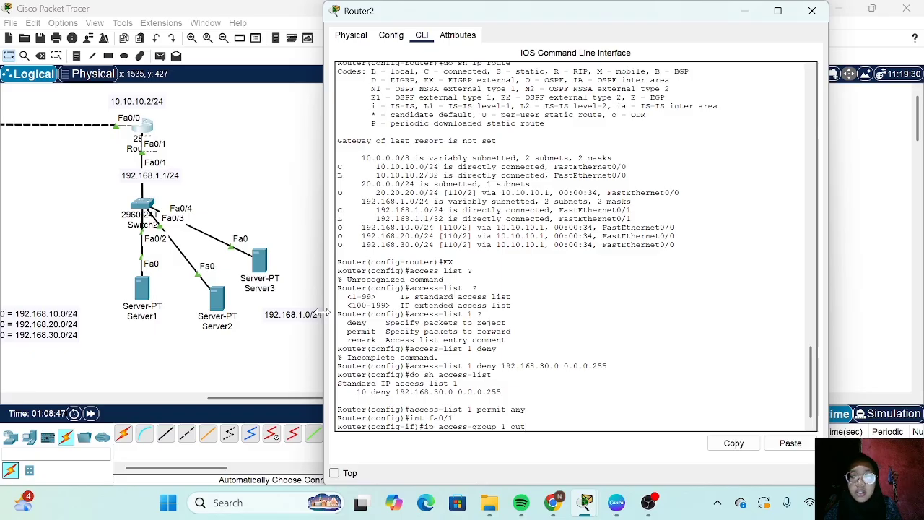
{"action": "key", "text": "Return"}
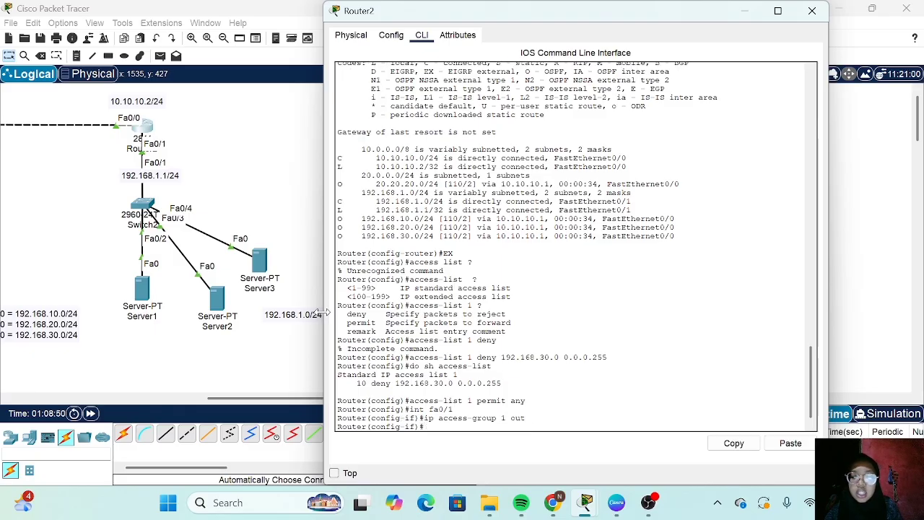
Send a simple test PDU from PC5 in VLAN 30 to Server1 and check its delivery status.
{"action": "left_click", "coordinate": [254, 248]}
{"action": "scroll", "coordinate": [254, 248], "scroll_direction": "left", "scroll_amount": 5}
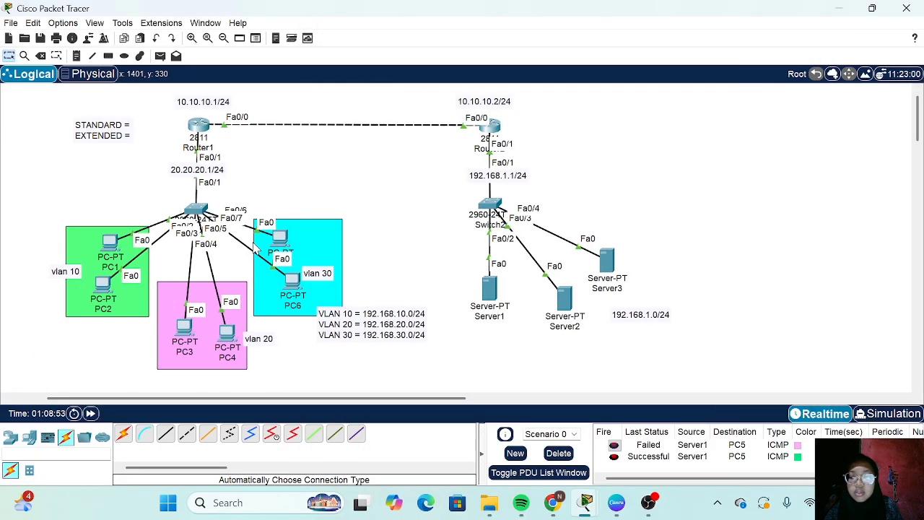
{"action": "left_click", "coordinate": [160, 56]}
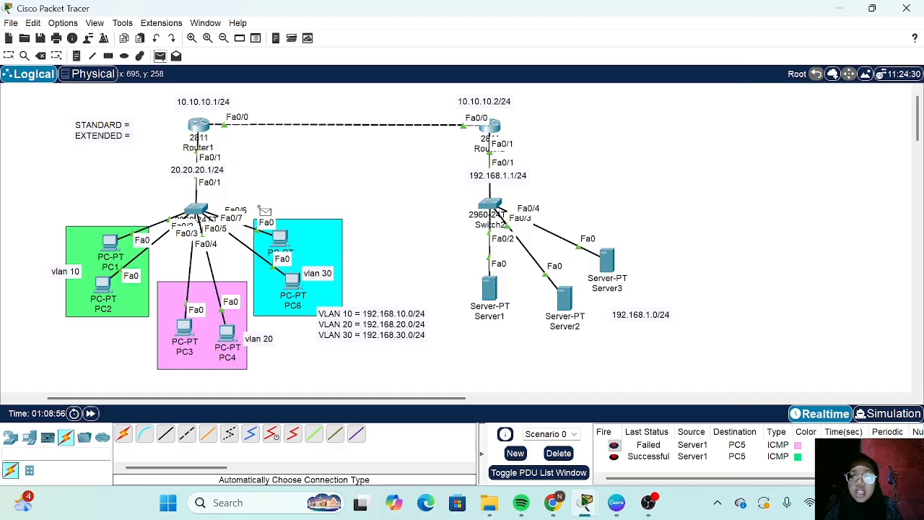
{"action": "left_click", "coordinate": [279, 236]}
{"action": "left_click", "coordinate": [488, 288]}
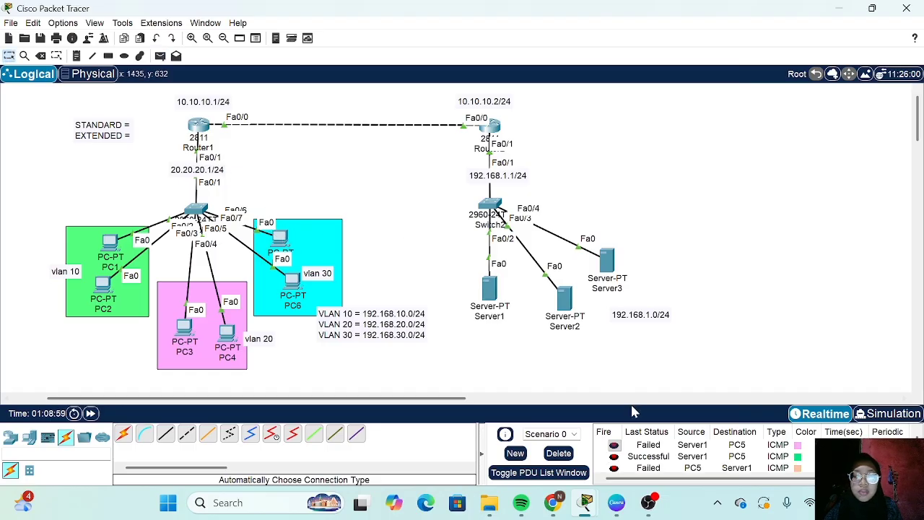
{"action": "scroll", "coordinate": [652, 464], "scroll_direction": "down", "scroll_amount": 1}
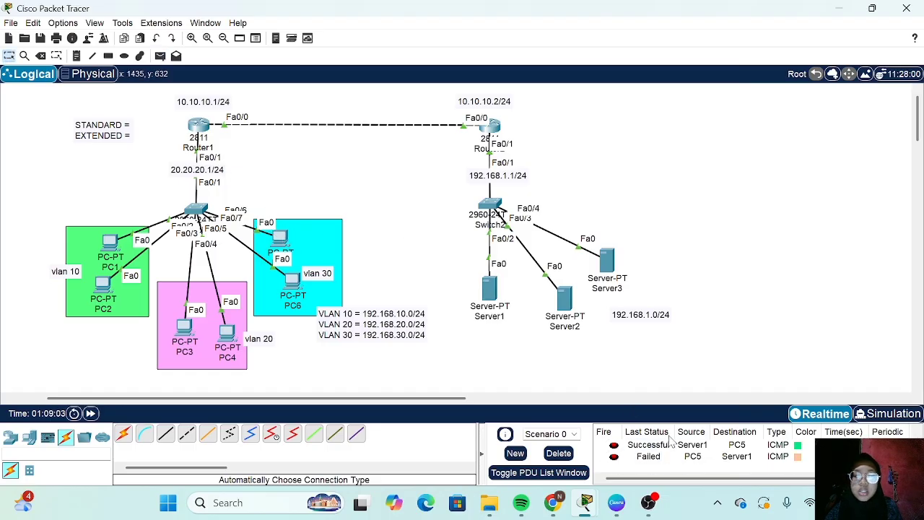
Send two simple test PDUs from PC3 in VLAN 20 to Server2.
{"action": "left_click", "coordinate": [160, 56]}
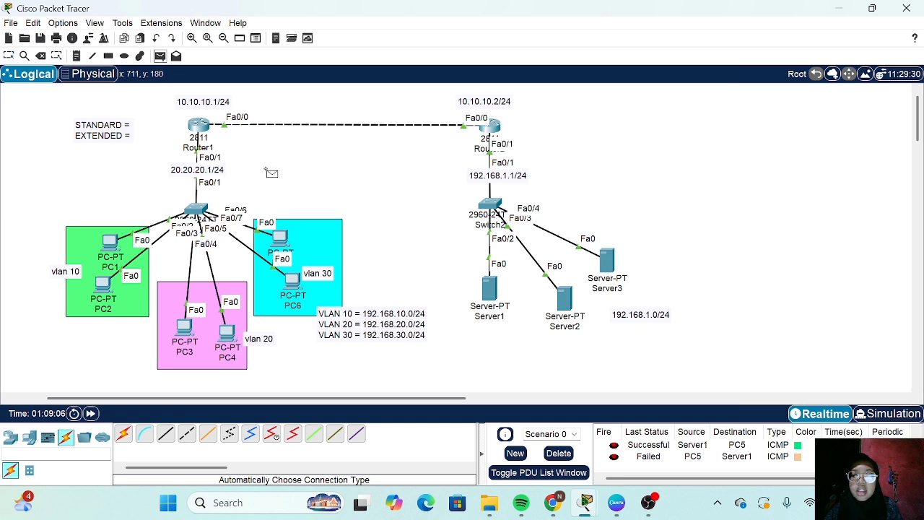
{"action": "left_click", "coordinate": [187, 329]}
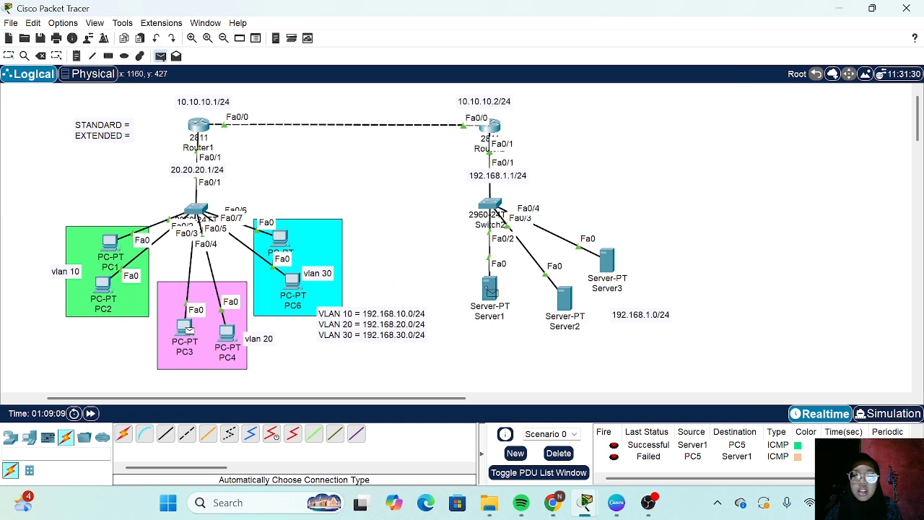
{"action": "left_click", "coordinate": [563, 297]}
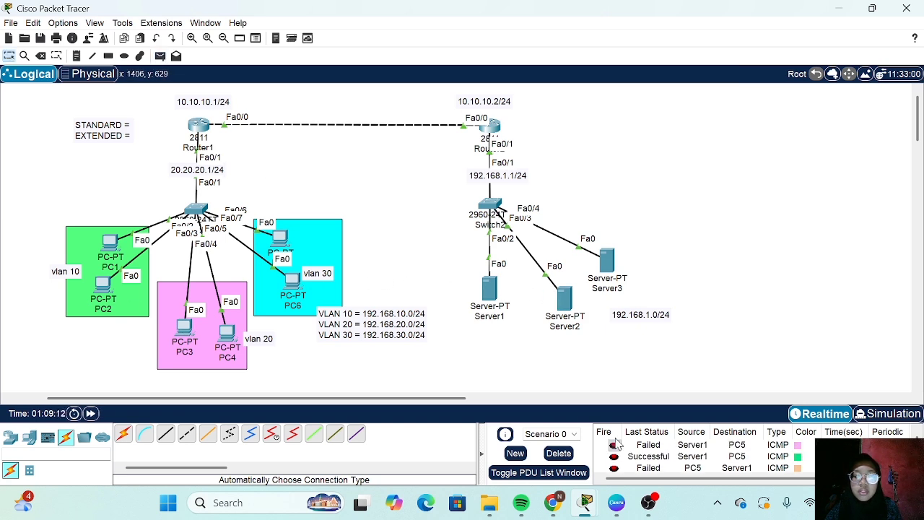
{"action": "left_click", "coordinate": [161, 56]}
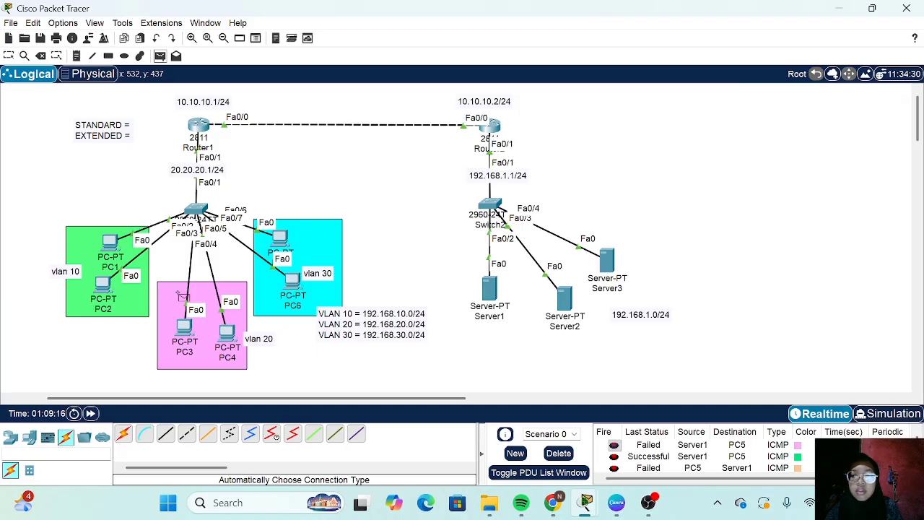
{"action": "left_click", "coordinate": [186, 328]}
{"action": "left_click", "coordinate": [556, 298]}
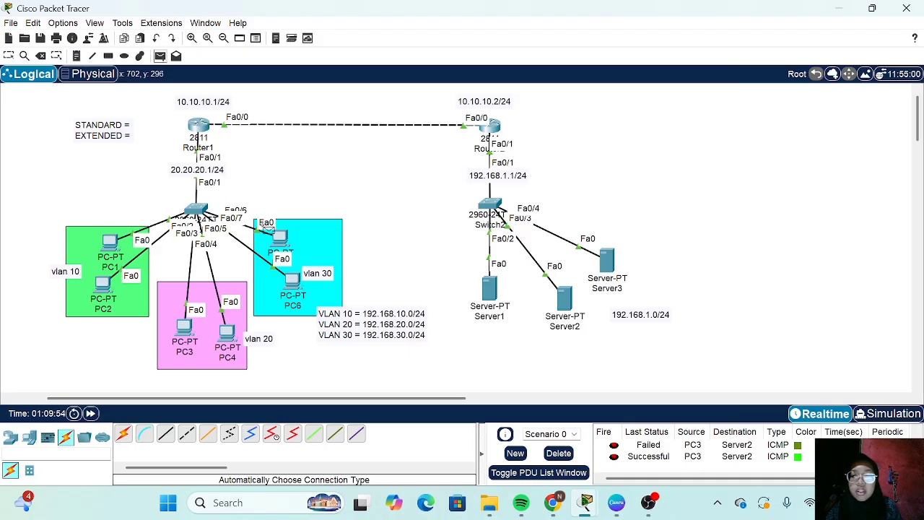
Send a simple test PDU from PC5 to Router2 and check its delivery status.
{"action": "left_click", "coordinate": [281, 238]}
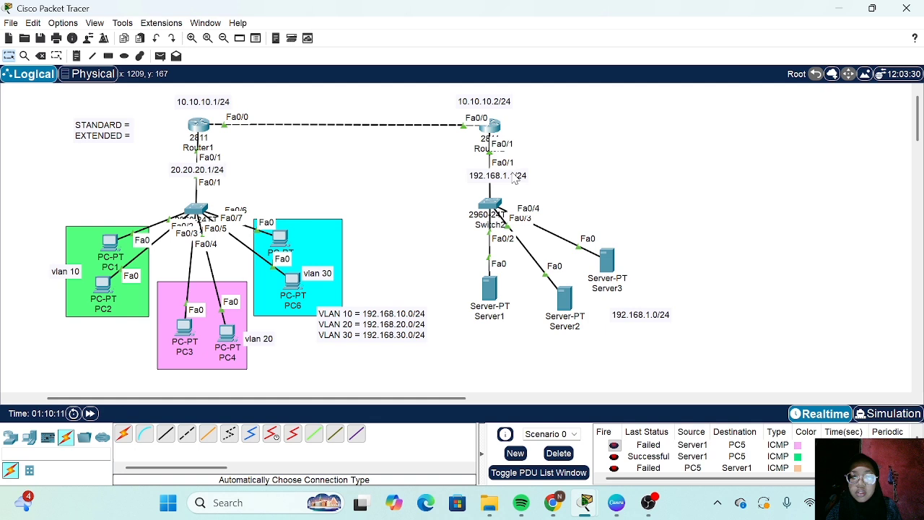
{"action": "scroll", "coordinate": [573, 340], "scroll_direction": "down", "scroll_amount": 10}
{"action": "scroll", "coordinate": [594, 383], "scroll_direction": "up", "scroll_amount": 8}
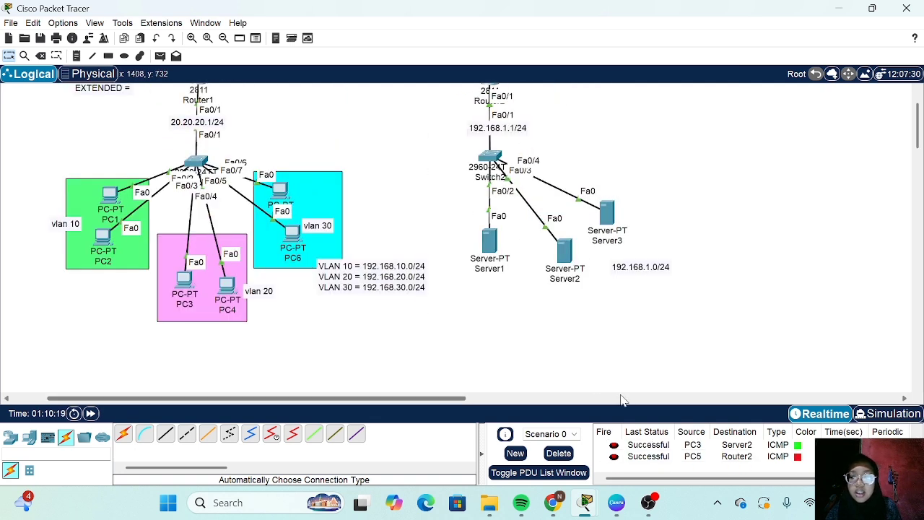
{"action": "scroll", "coordinate": [527, 160], "scroll_direction": "up", "scroll_amount": 2}
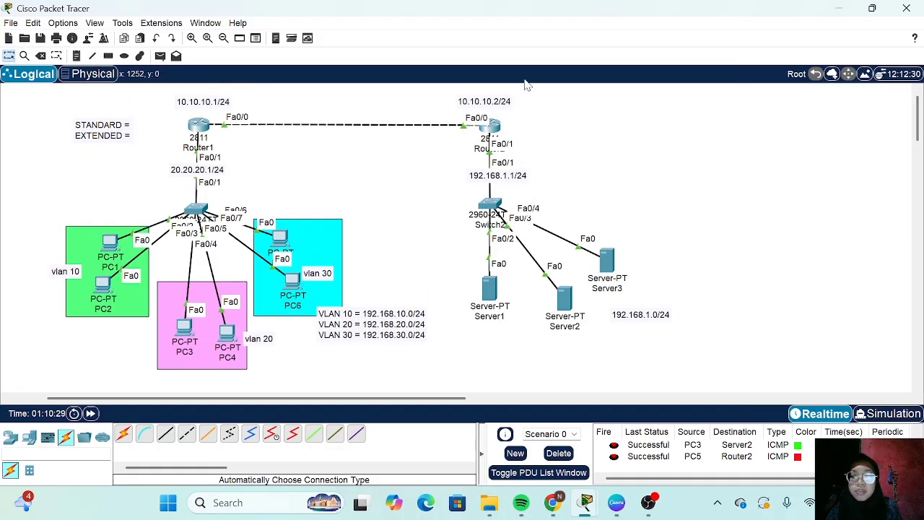
Apply access list 1 to inbound traffic on Router2's FastEthernet0/0 interface with ip access-group 1 in.
{"action": "left_click", "coordinate": [490, 127]}
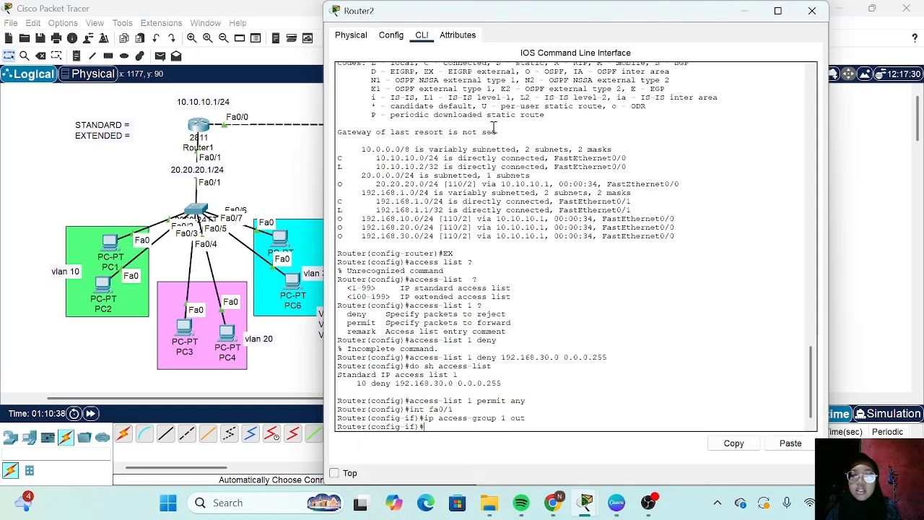
{"action": "type", "text": "ex"}
{"action": "key", "text": "Return"}
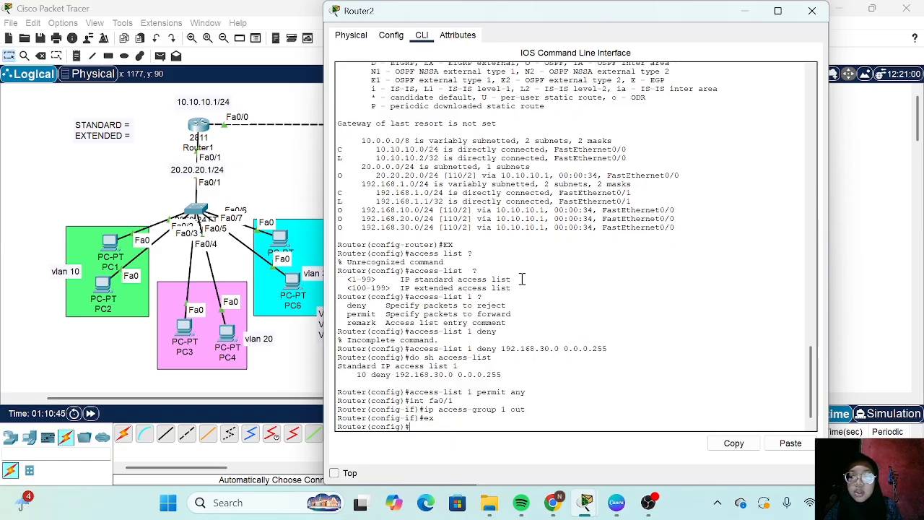
{"action": "type", "text": "int fa0/0"}
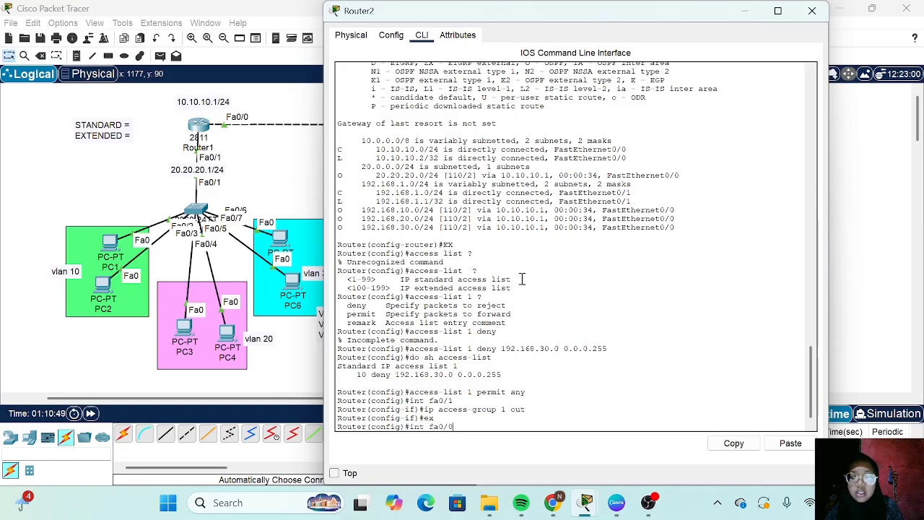
{"action": "key", "text": "Return"}
{"action": "type", "text": "ip"}
{"action": "type", "text": " access "}
{"action": "type", "text": "gr"}
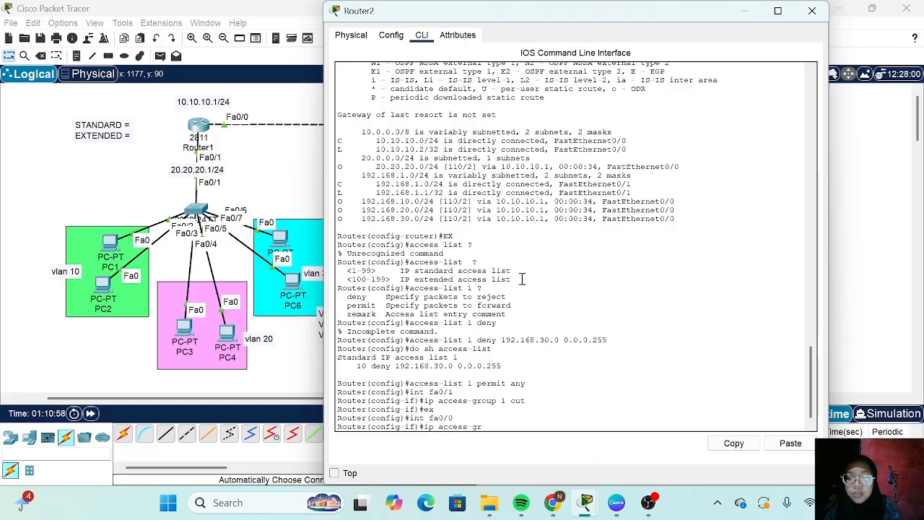
{"action": "type", "text": "oup "}
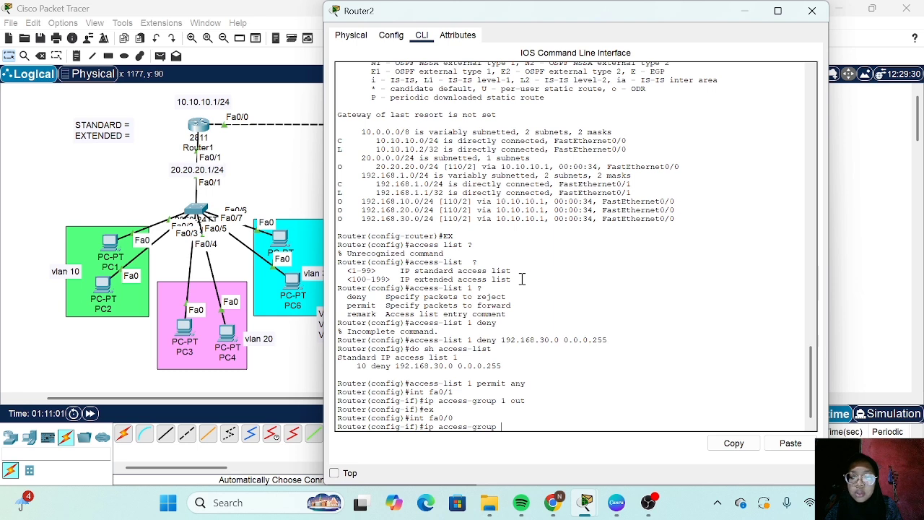
{"action": "type", "text": "1 in"}
{"action": "key", "text": "Return"}
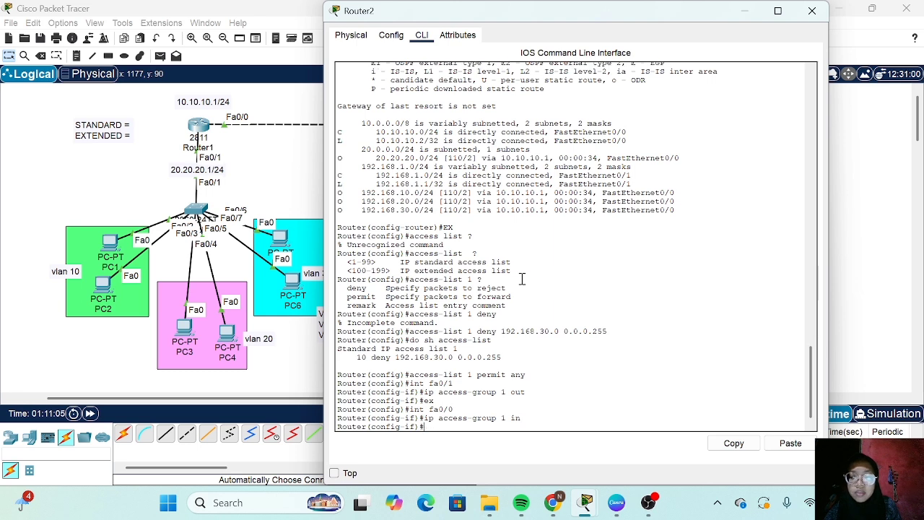
Retest reachability from PC5 to Router2 with another simple PDU.
{"action": "left_click", "coordinate": [306, 172]}
{"action": "left_click", "coordinate": [160, 56]}
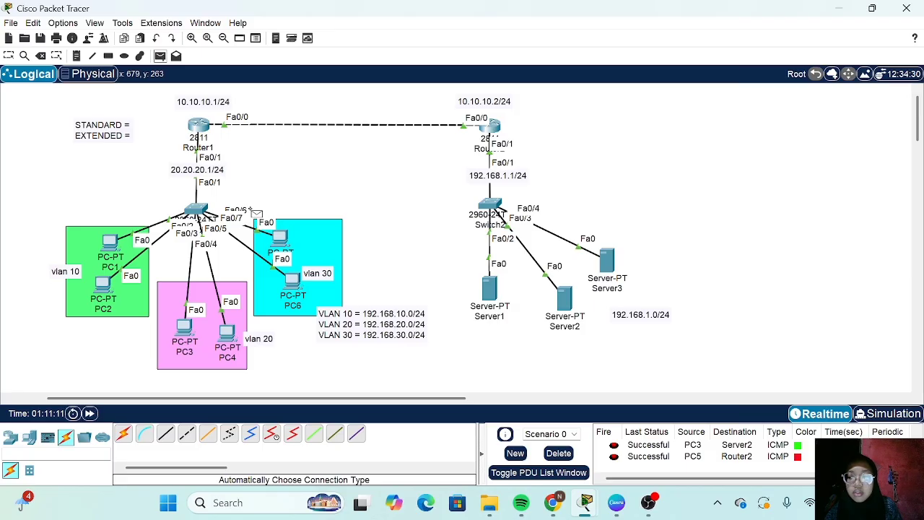
{"action": "left_click", "coordinate": [282, 238]}
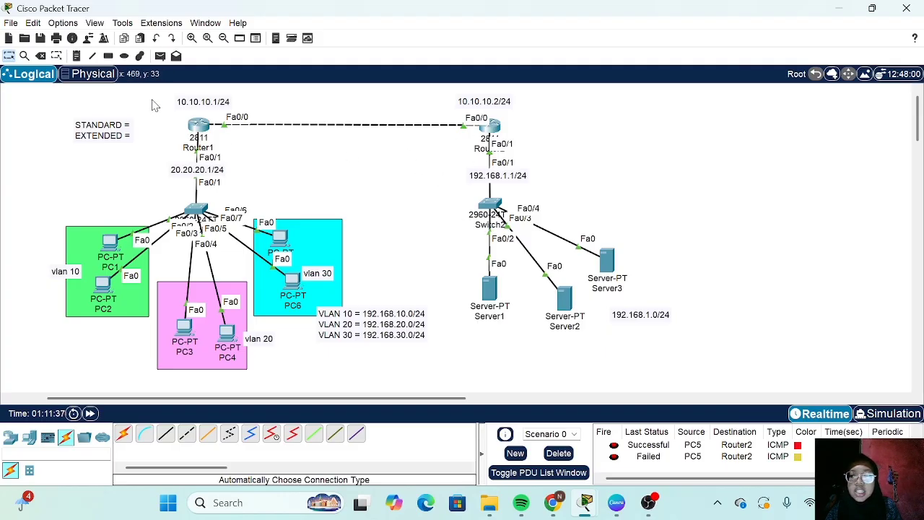
Remove the inbound access group from Router2's FastEthernet0/0 interface.
{"action": "mouse_move", "coordinate": [204, 135]}
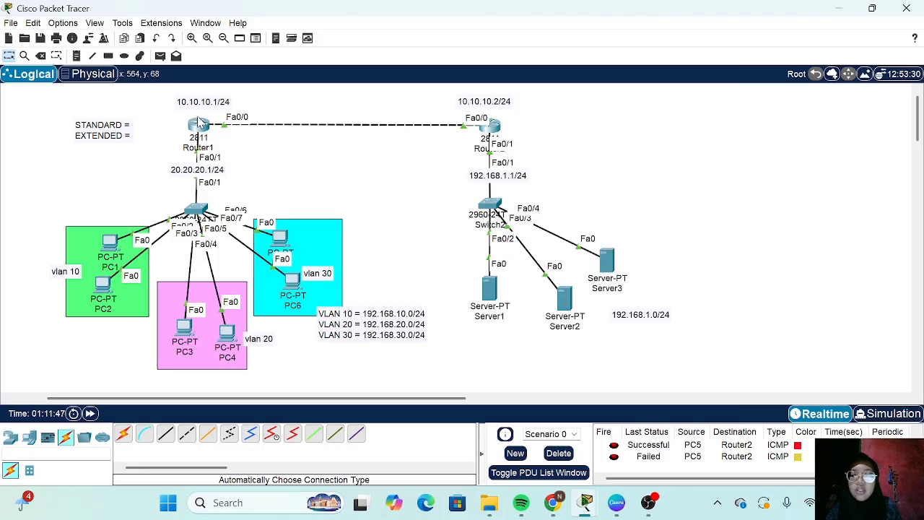
{"action": "left_click", "coordinate": [496, 128]}
{"action": "type", "text": "no"}
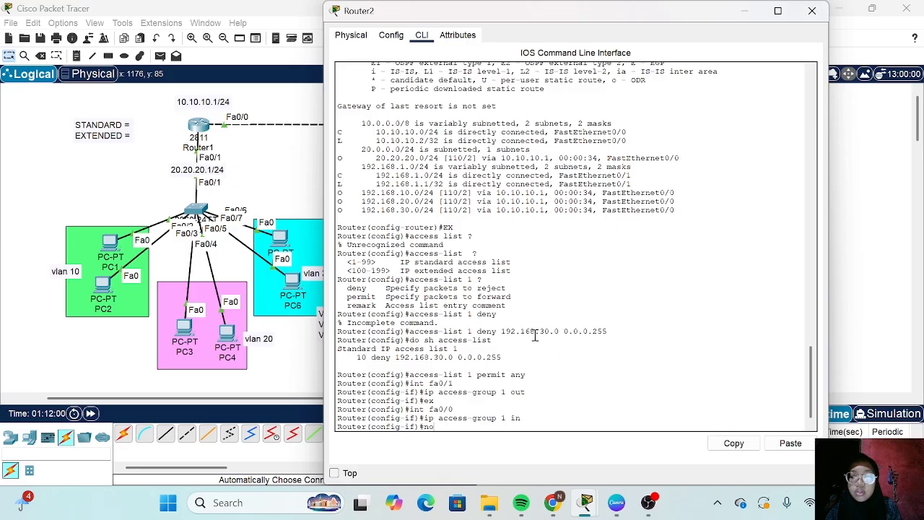
{"action": "type", "text": " ip access"}
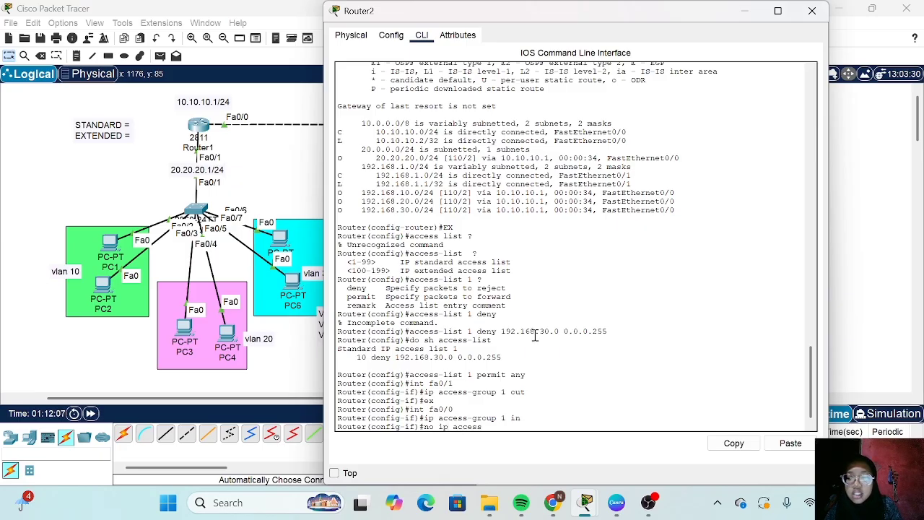